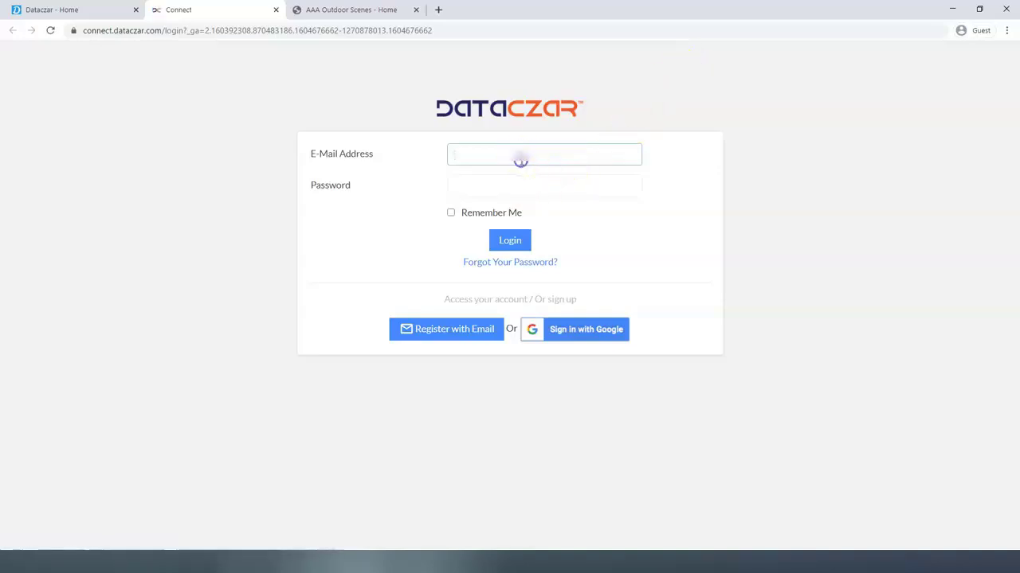
- Log in to the Dataczar account with the account e-mail address and password
key(ctrl+v)
click(505, 189)
text(•••••)
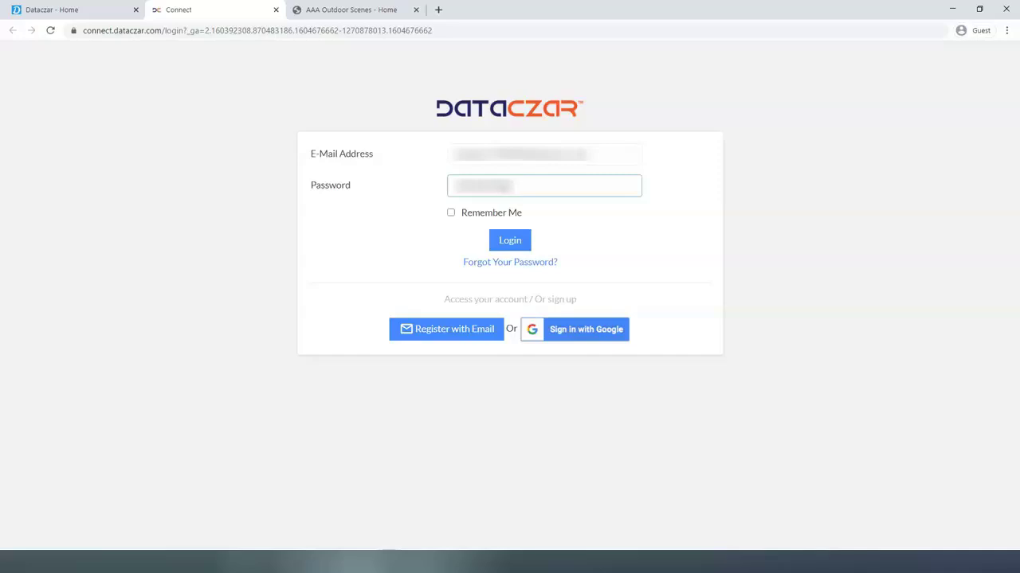
key(Return)
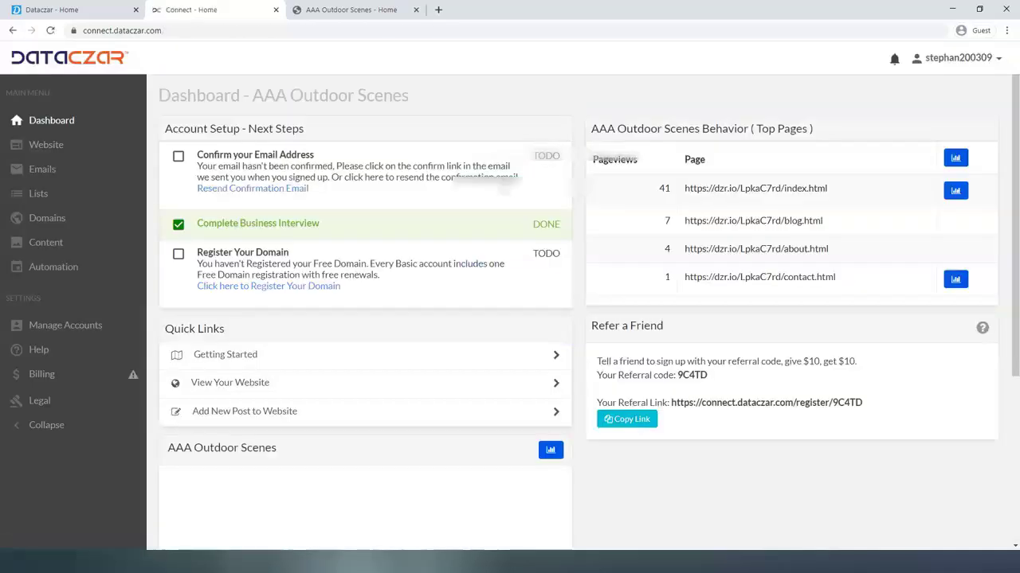
- Close the extra Dataczar home page and show the AAA Outdoor Scenes website overview in full screen
click(136, 10)
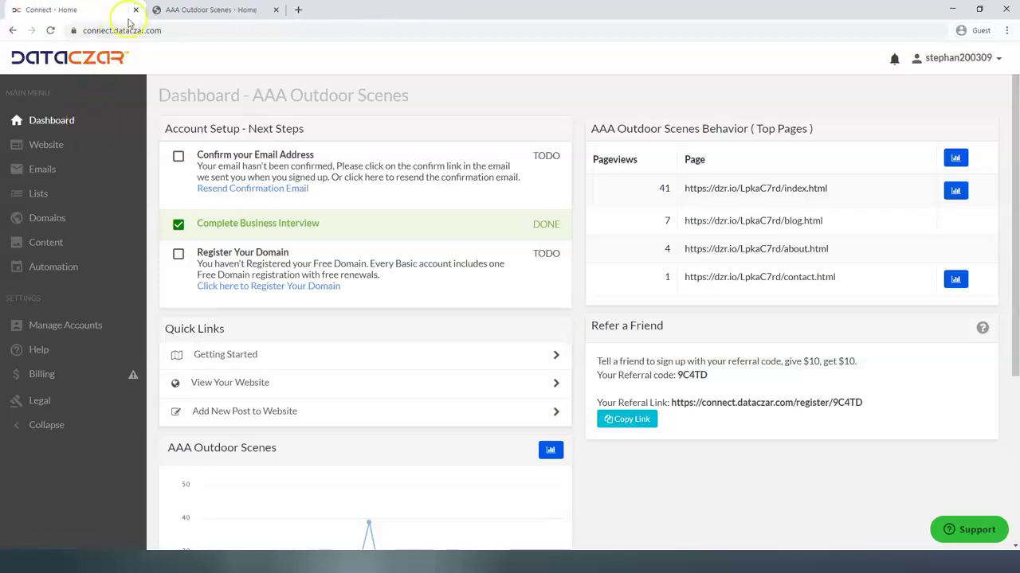
key(F11)
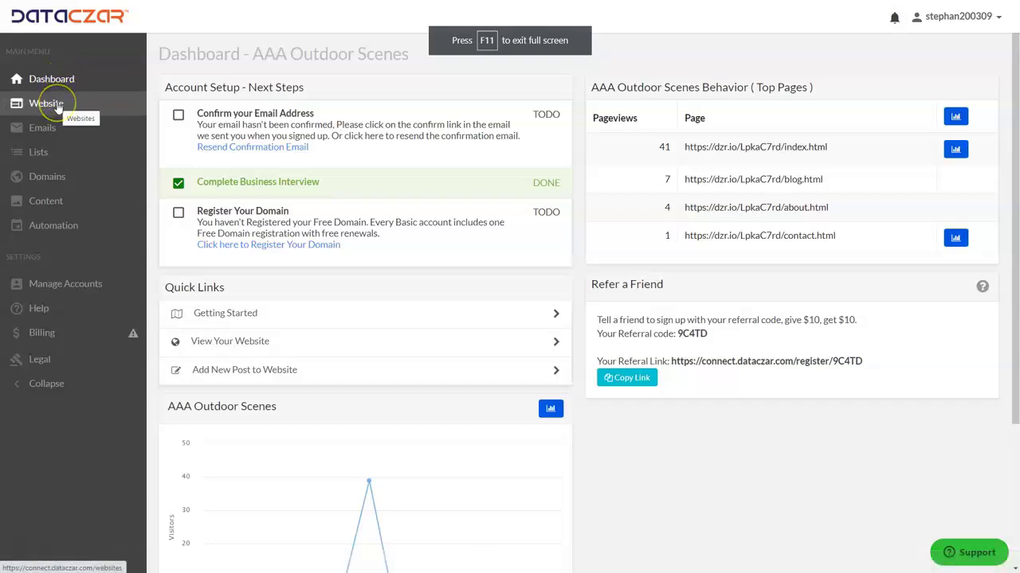
click(56, 105)
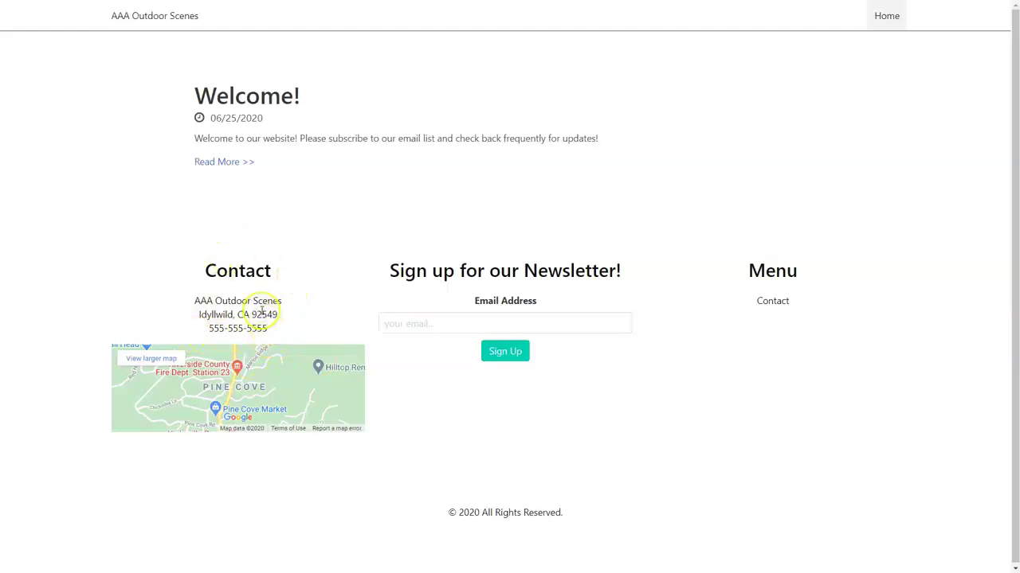
key(ctrl+shift+Tab)
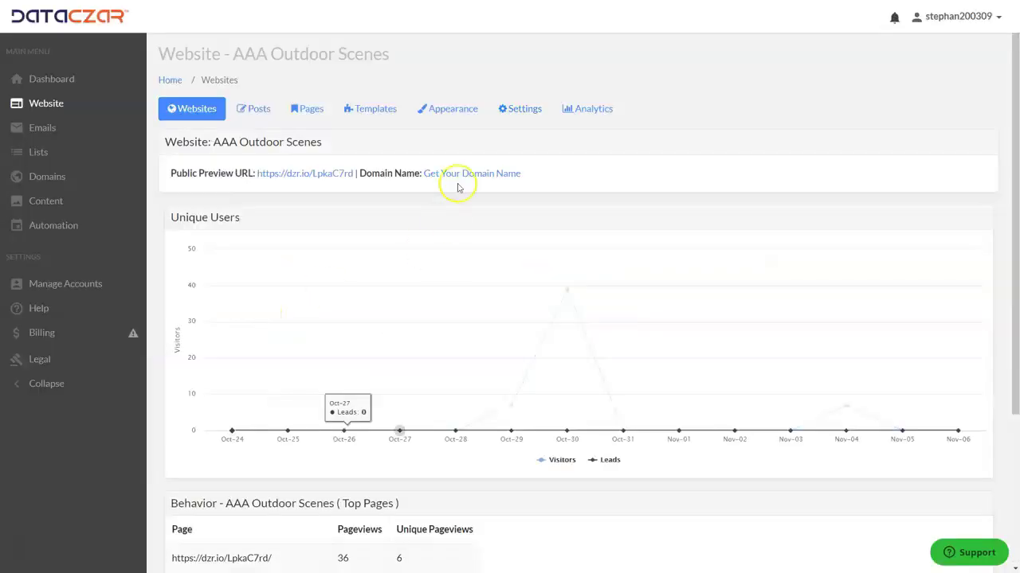
click(524, 111)
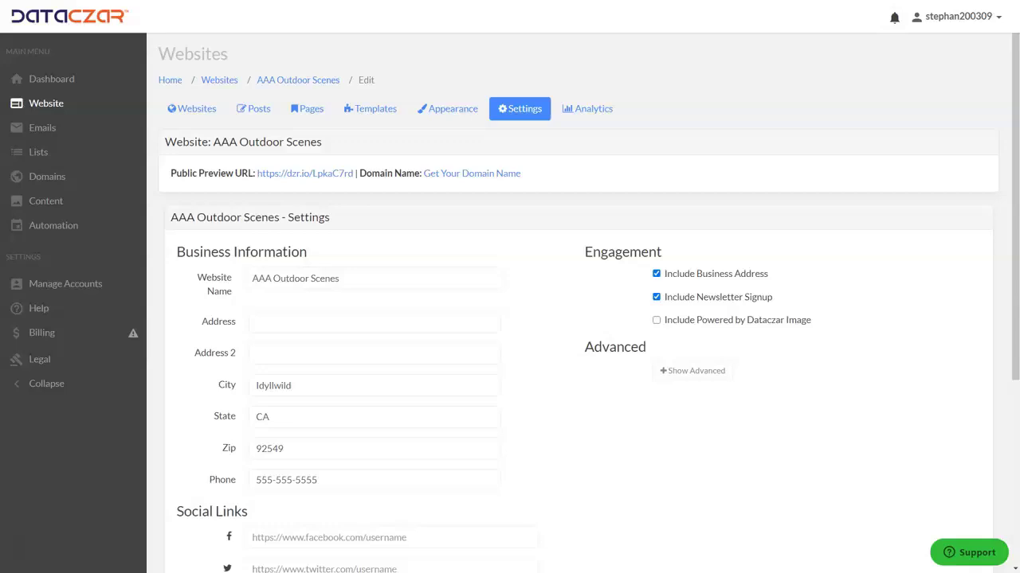
click(369, 321)
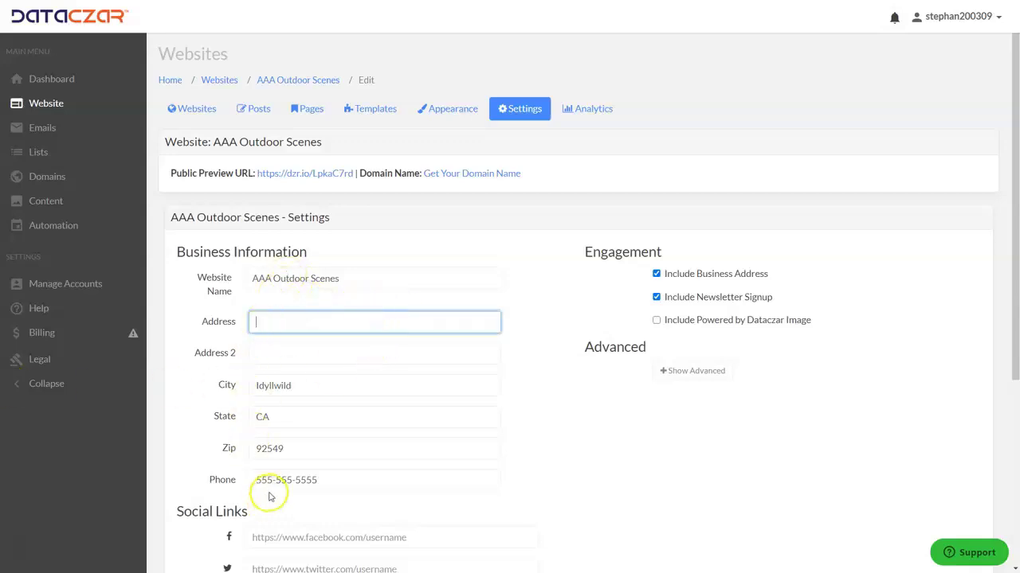
click(834, 267)
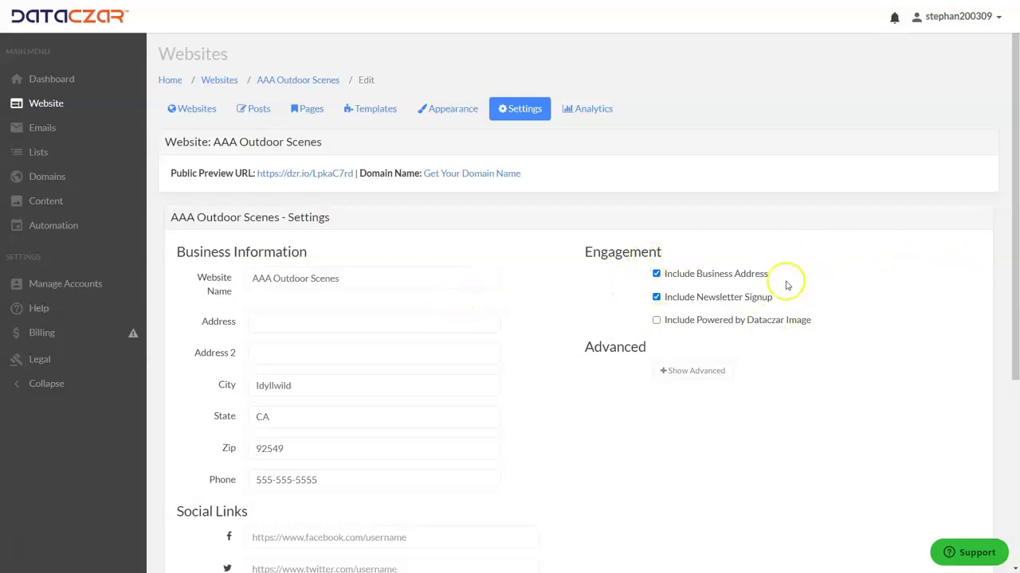
scroll(348, 378, down, 1)
scroll(348, 378, down, 2)
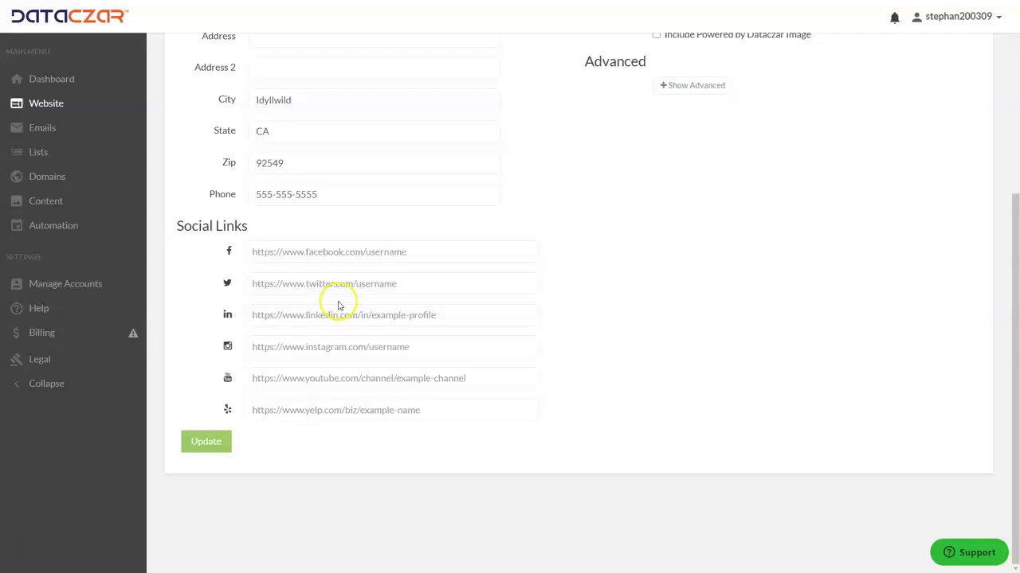
click(317, 252)
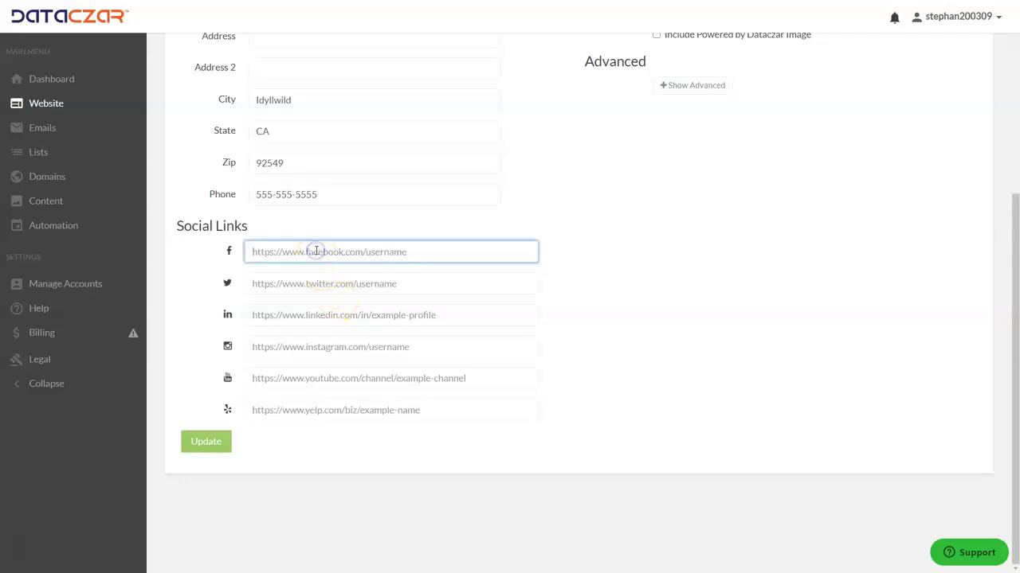
text(https://www.facebook.com/DataczarCorp/)
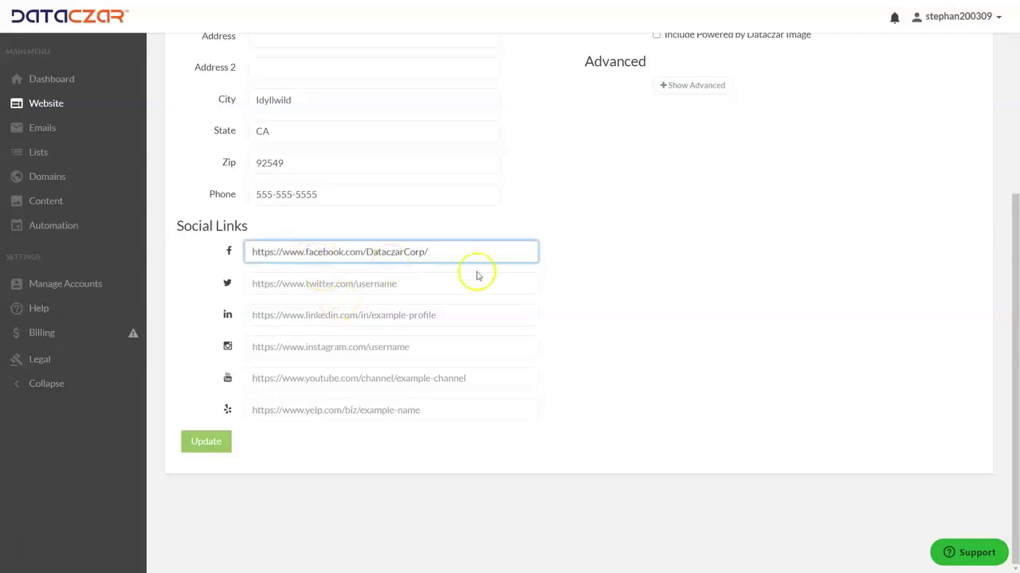
click(210, 444)
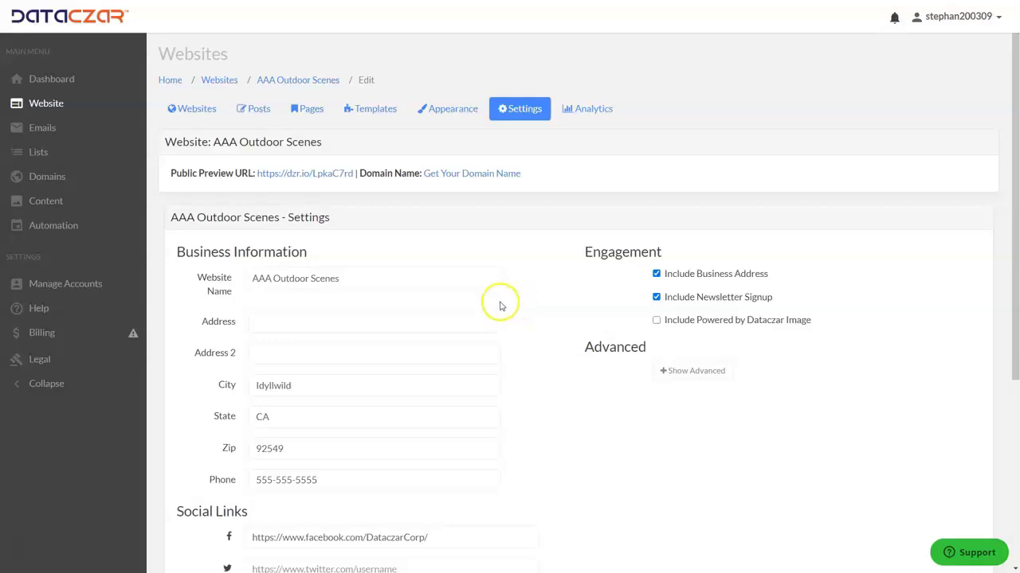
scroll(455, 326, down, 4)
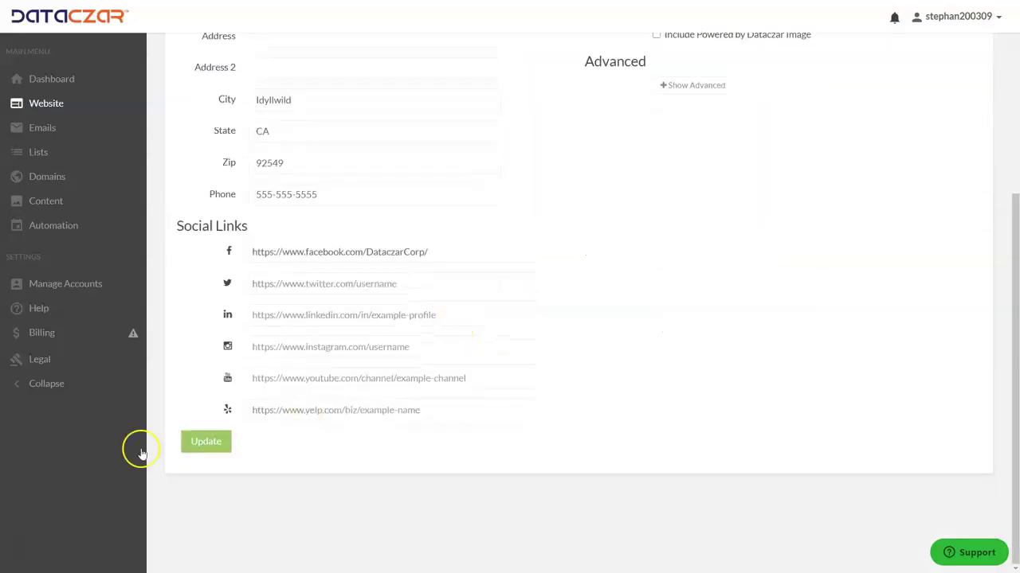
scroll(626, 291, up, 4)
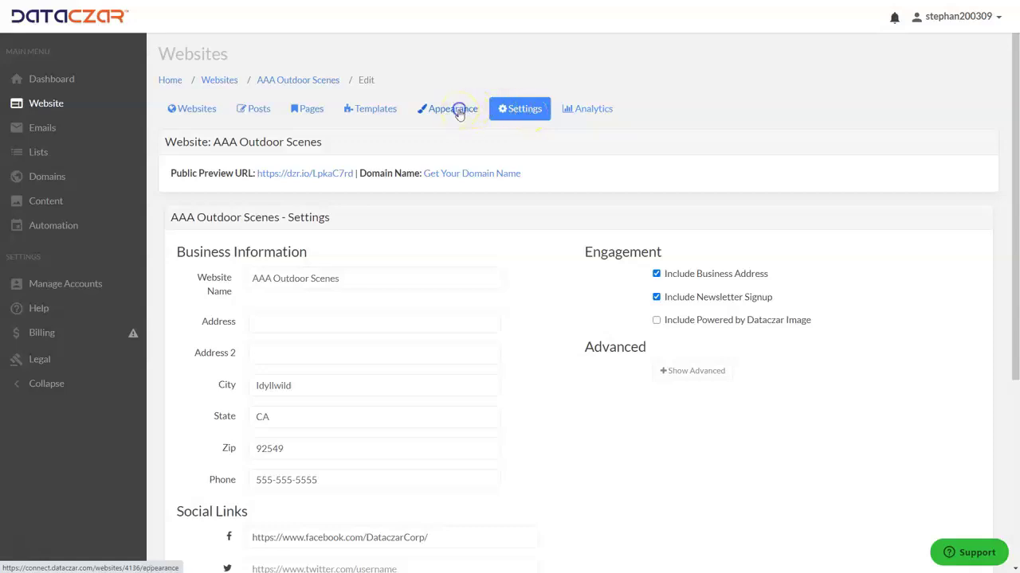
- Set the website's appearance template to Cyborg and briefly review the advanced appearance options
click(459, 112)
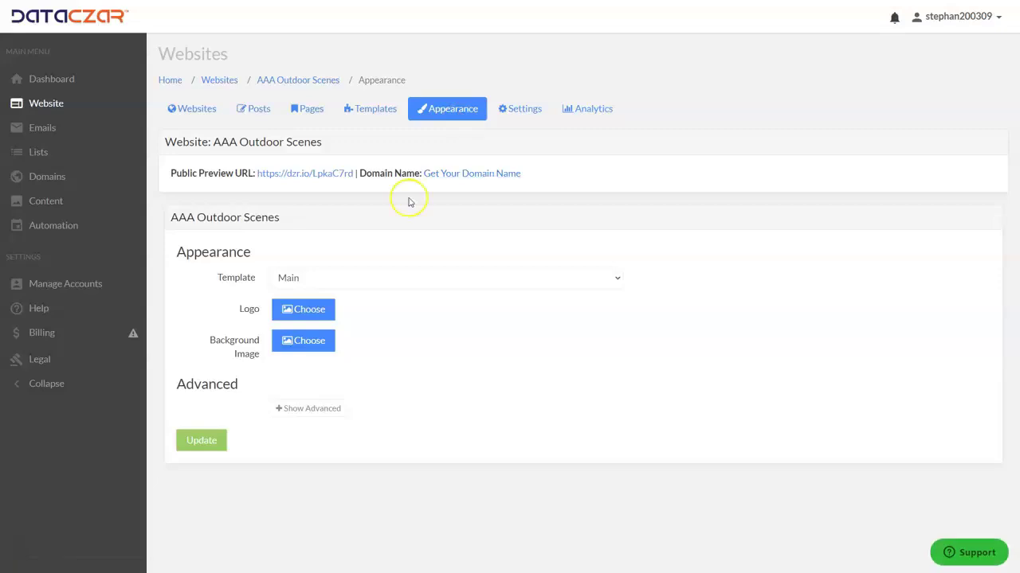
click(343, 281)
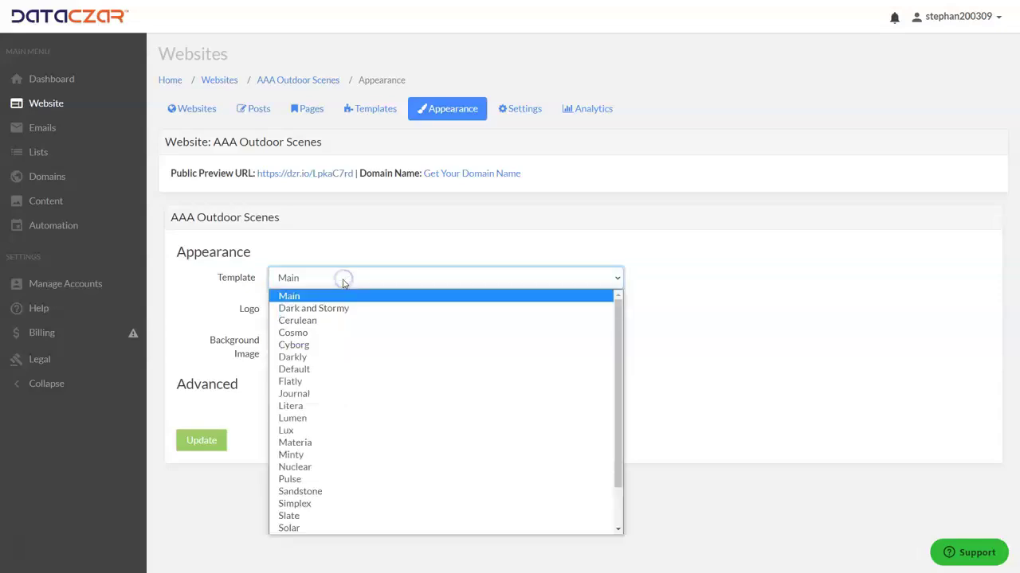
click(299, 345)
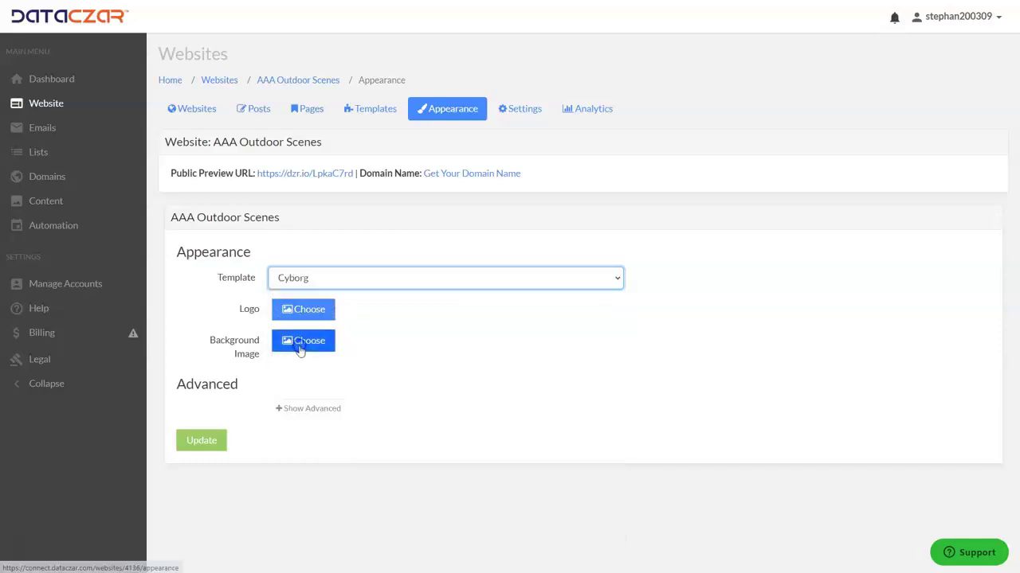
click(320, 275)
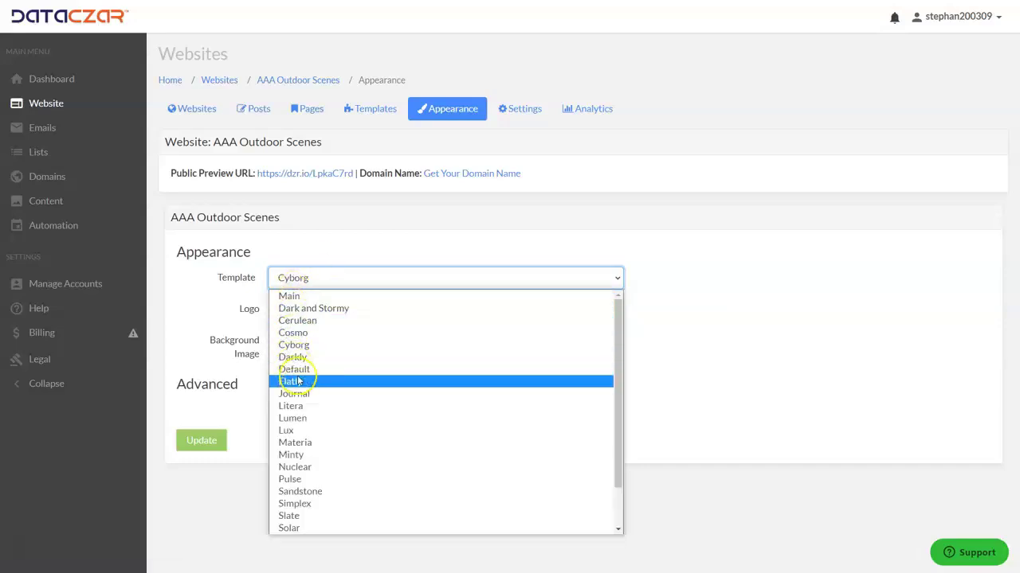
click(347, 279)
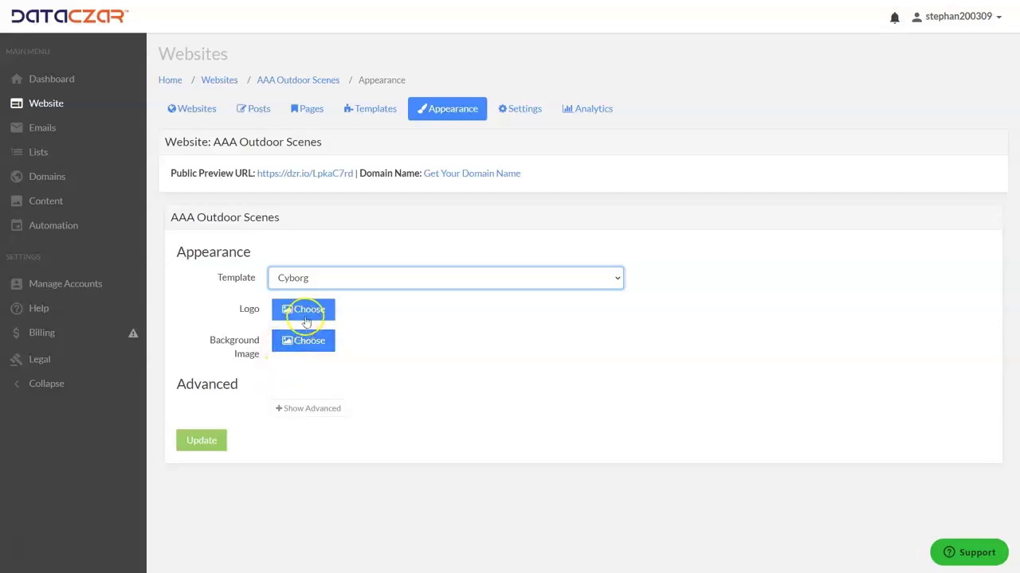
click(313, 409)
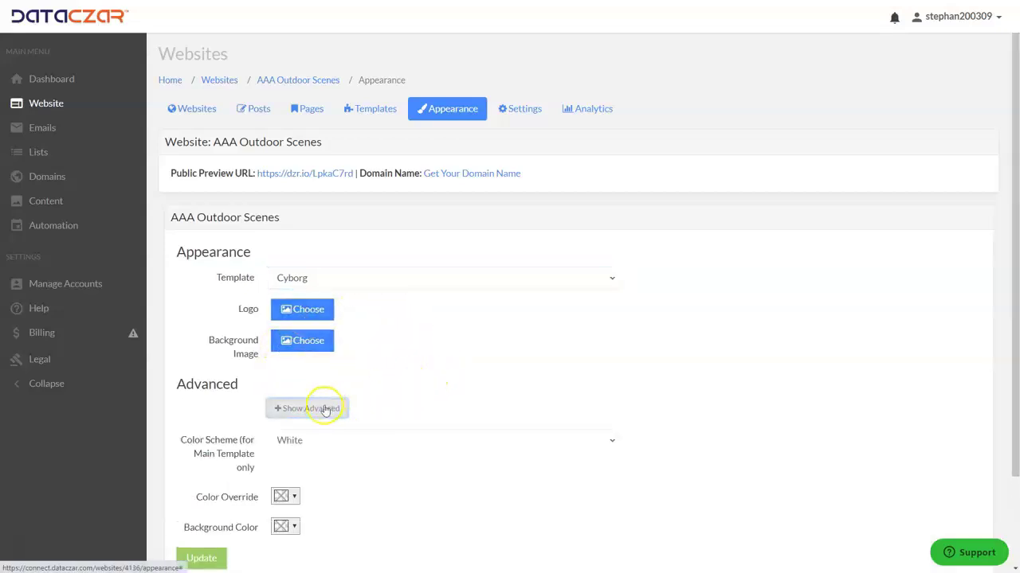
click(324, 408)
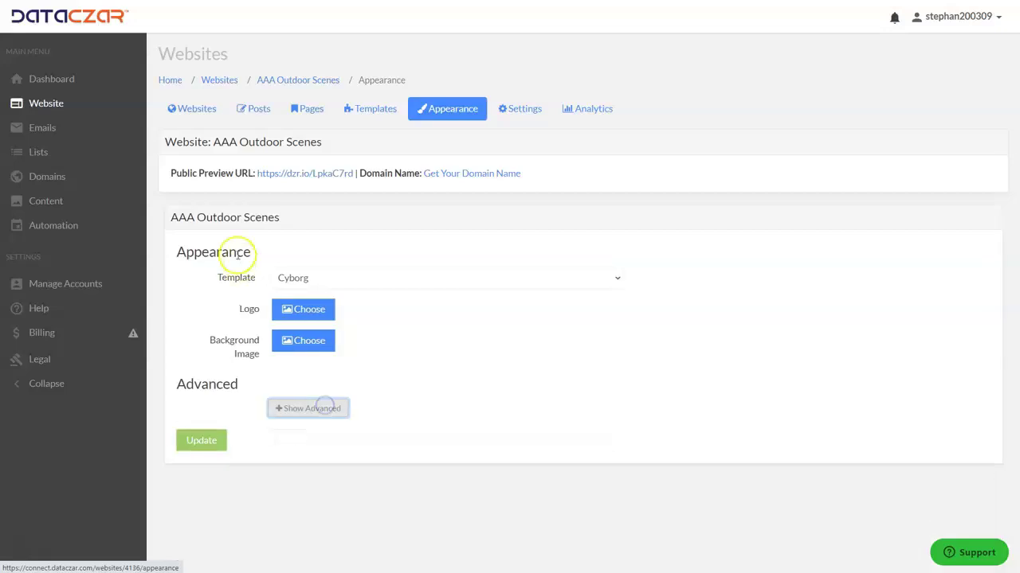
- Choose the AAA Outdoor Scenes banner from the account's own images as the website logo and save the appearance update
click(320, 312)
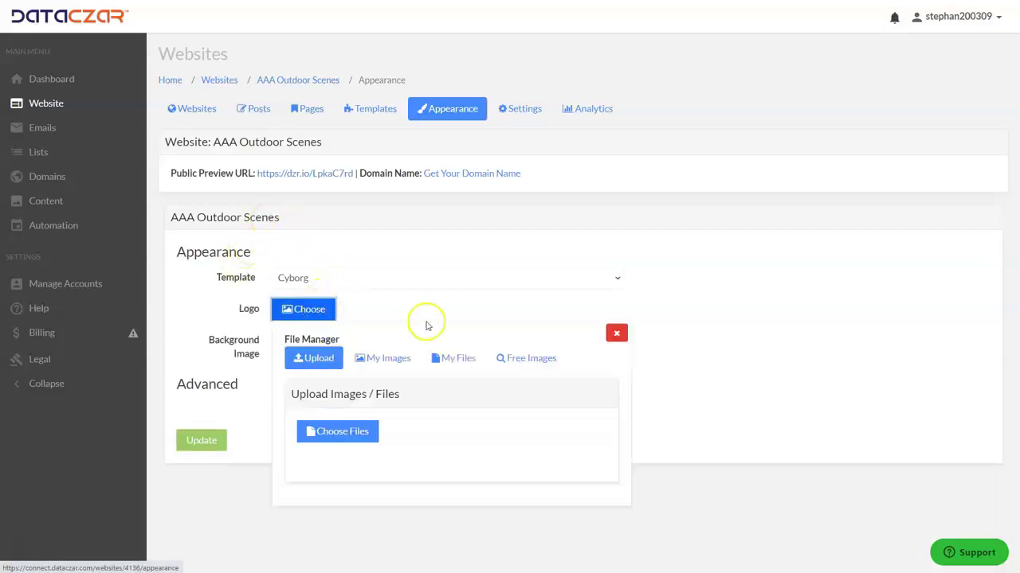
click(397, 360)
scroll(485, 282, down, 4)
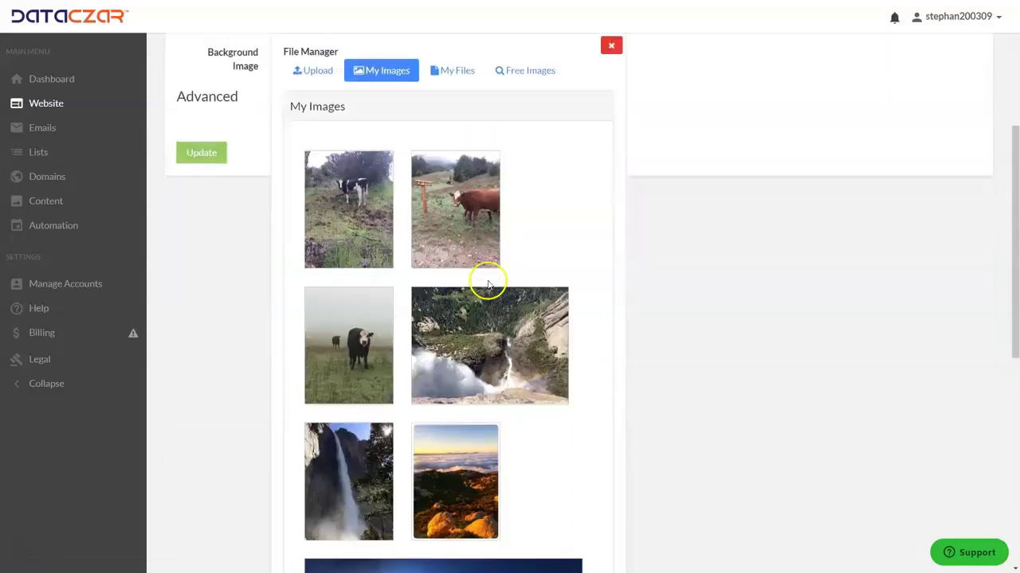
scroll(469, 334, down, 6)
mouse_move(453, 486)
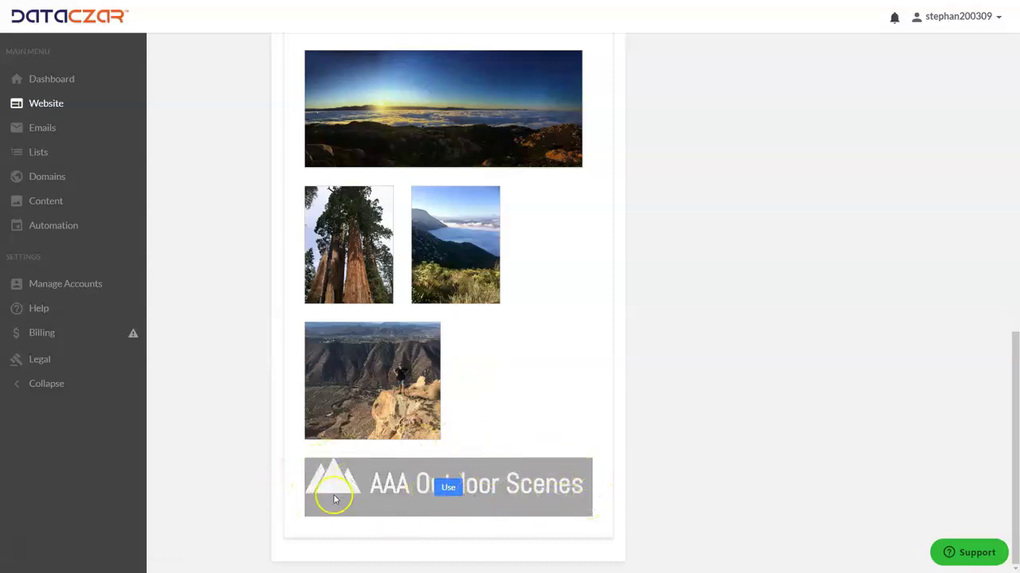
click(451, 488)
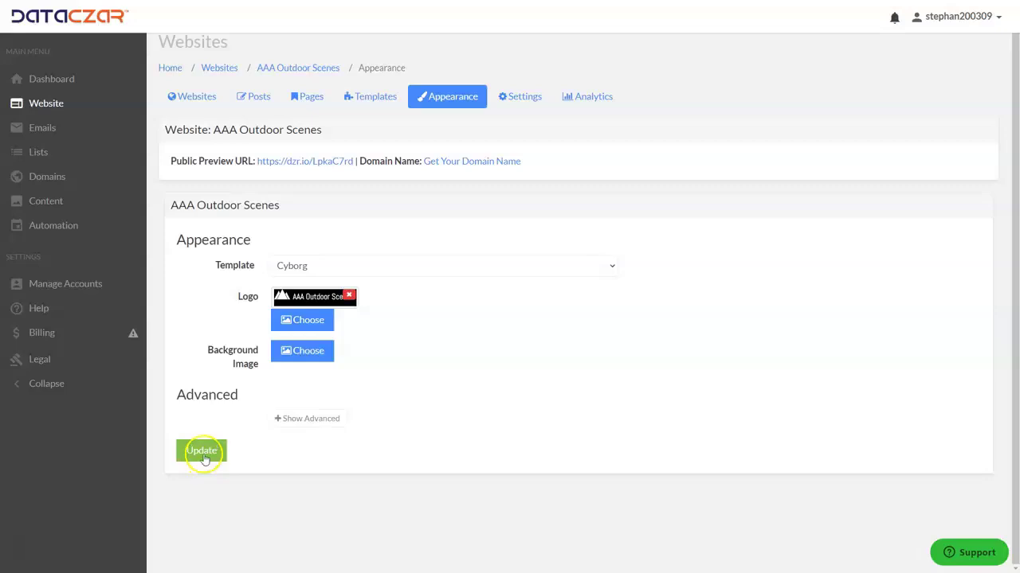
click(203, 454)
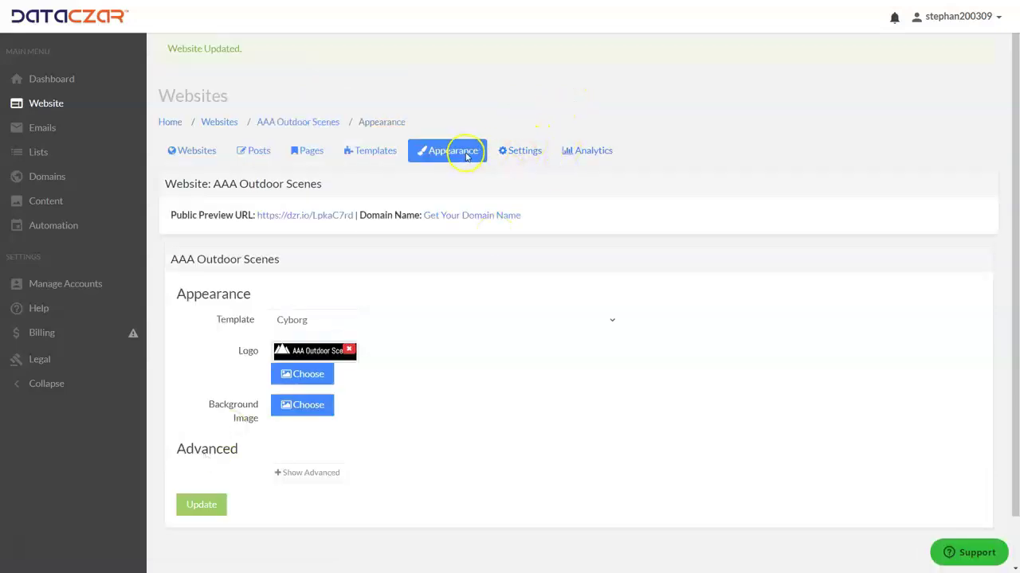
- Start a new page from the Blog template titled "Blog", including all posts and assigned to the top menu
click(379, 152)
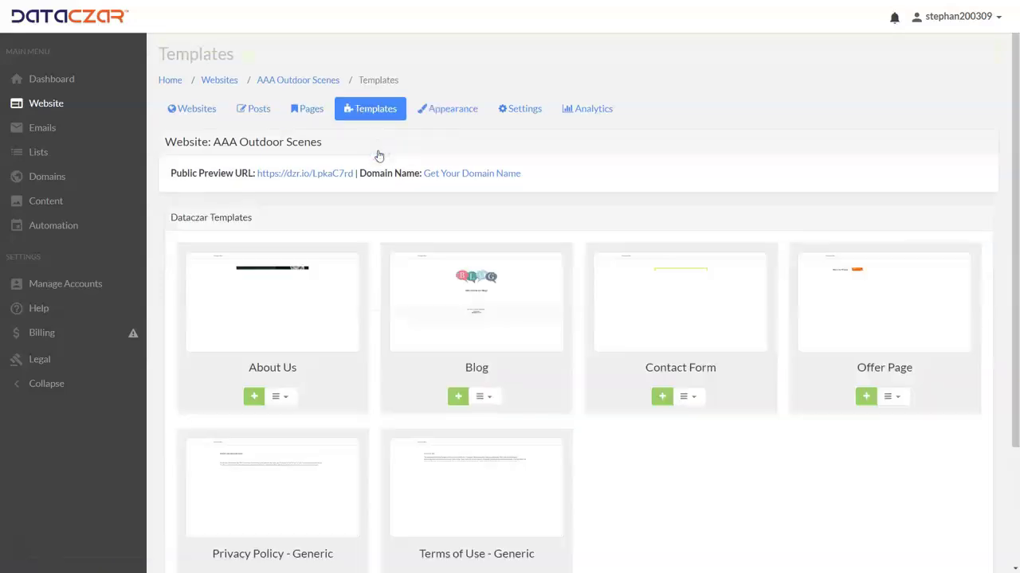
click(458, 397)
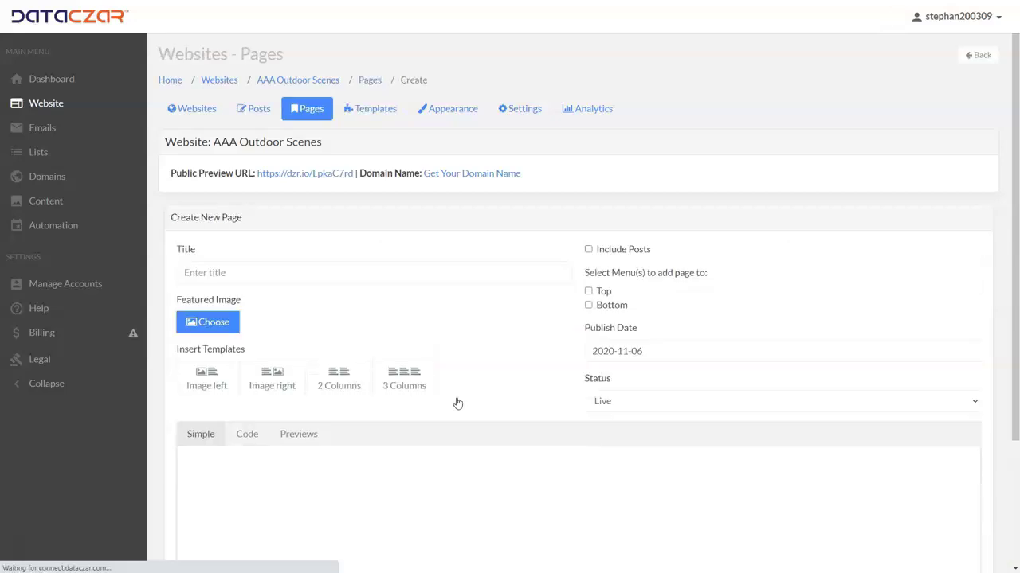
click(237, 271)
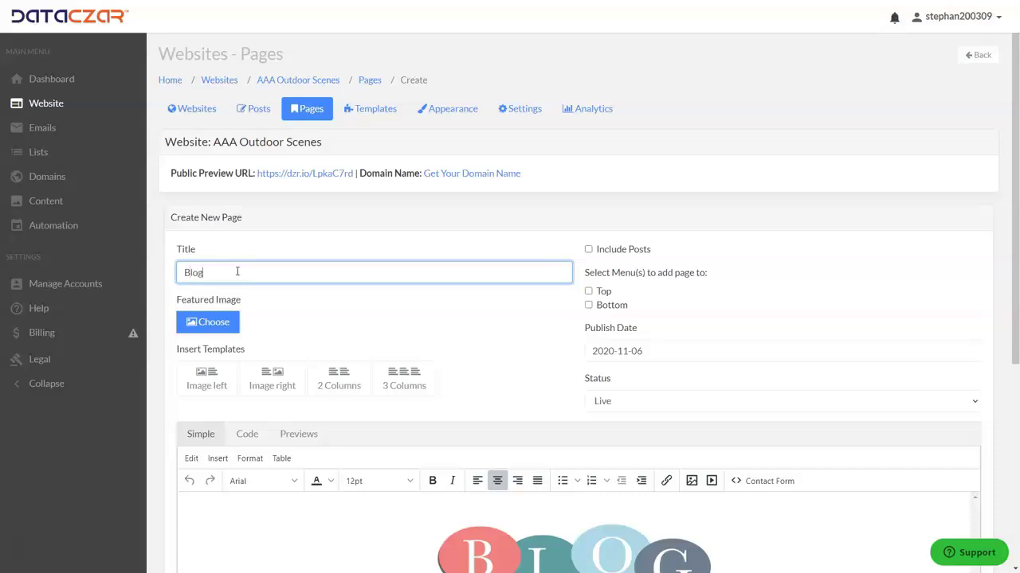
click(589, 250)
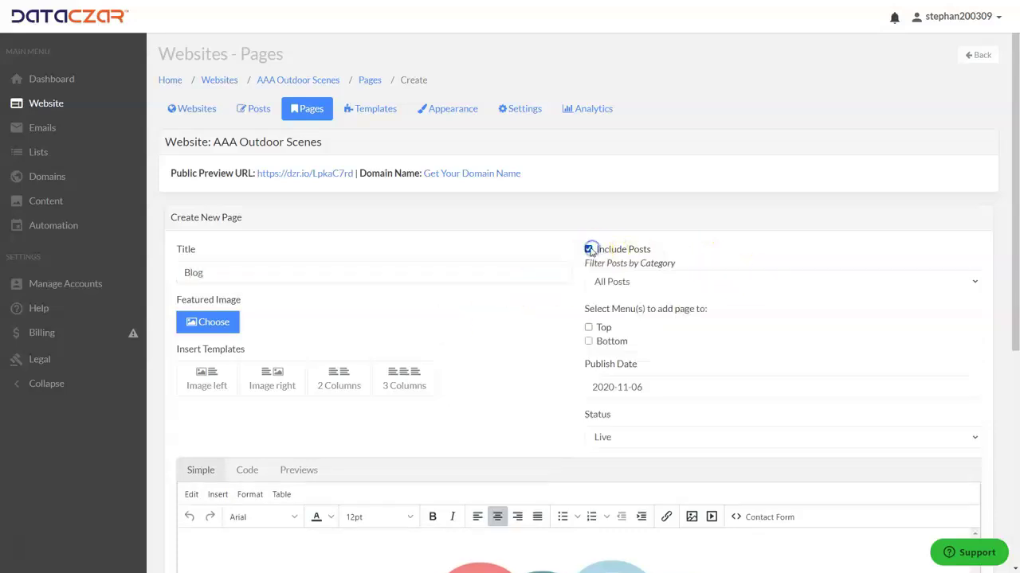
click(588, 327)
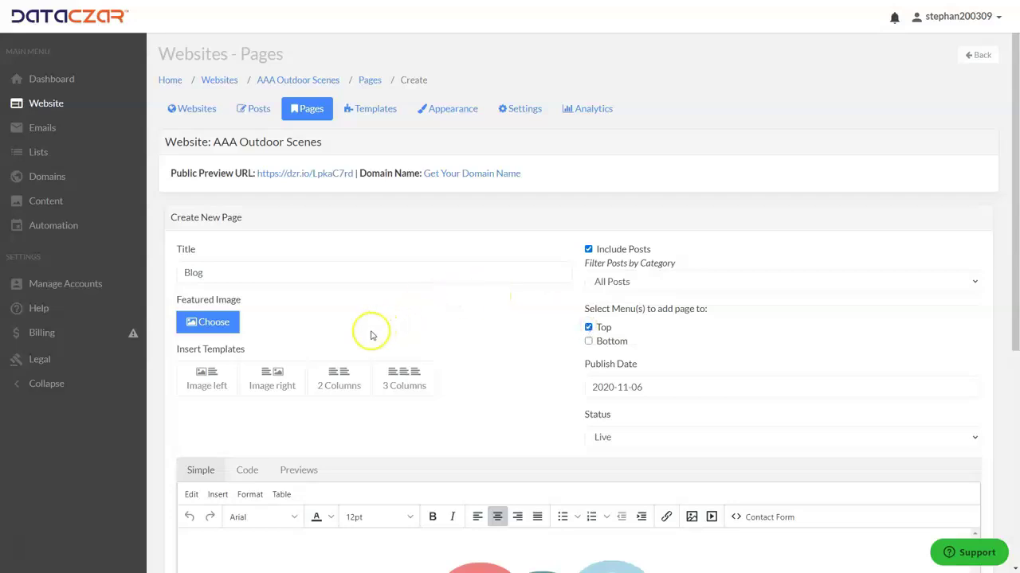
- Set the Blog page's featured image to the wide waterfall-over-rocks photo from the account's own images
scroll(371, 333, down, 2)
scroll(368, 329, down, 2)
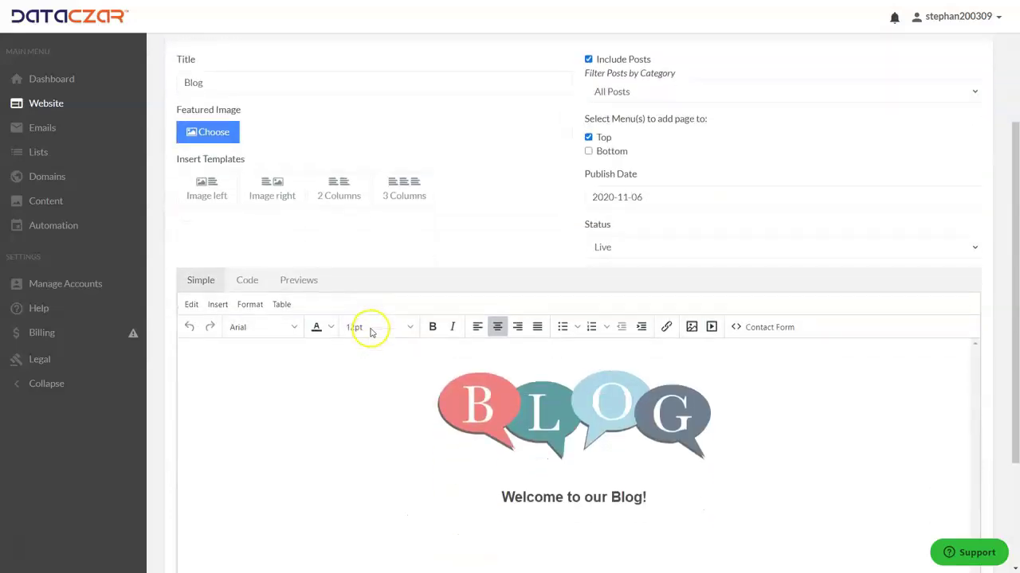
scroll(371, 327, up, 3)
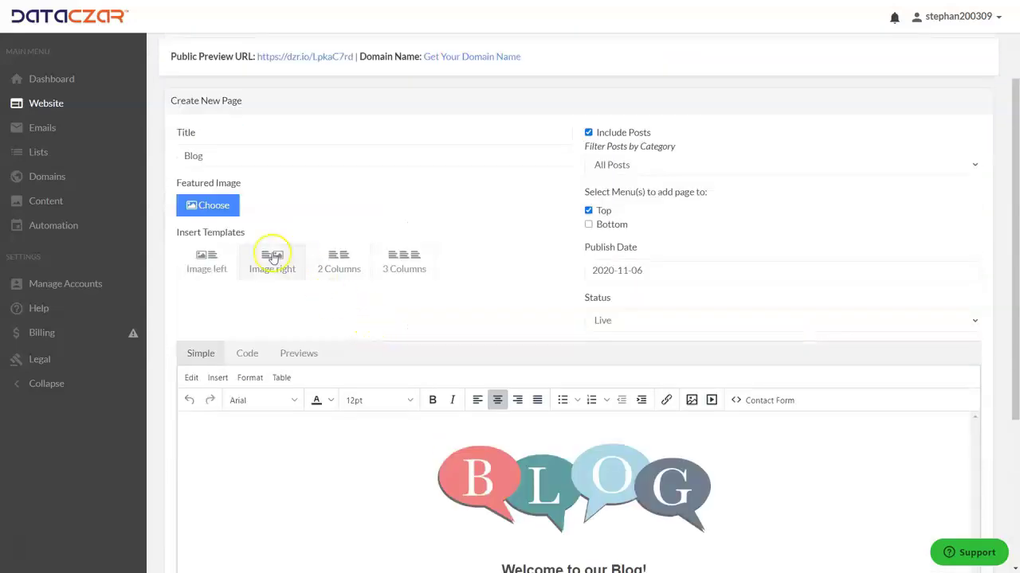
click(207, 206)
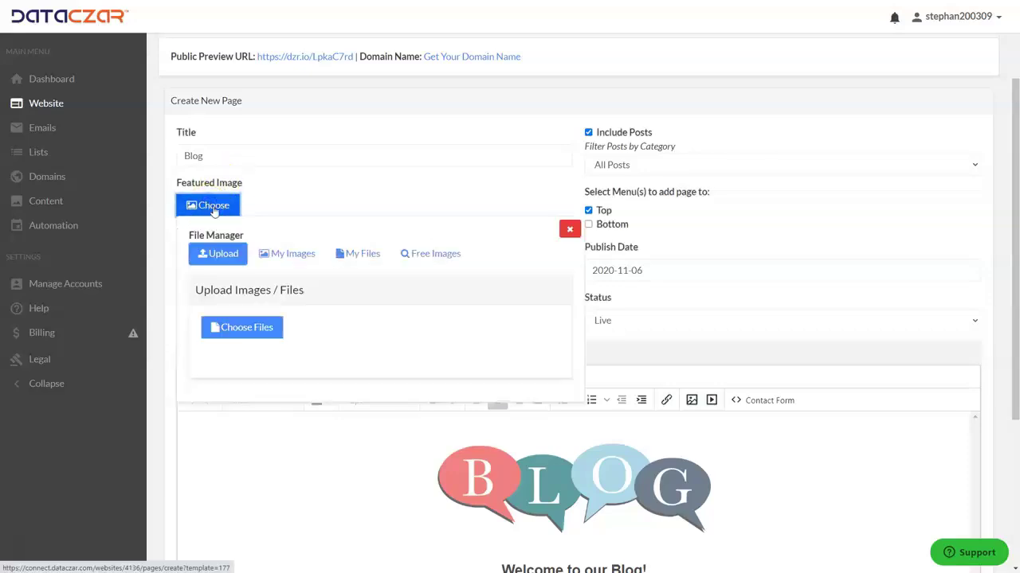
click(299, 255)
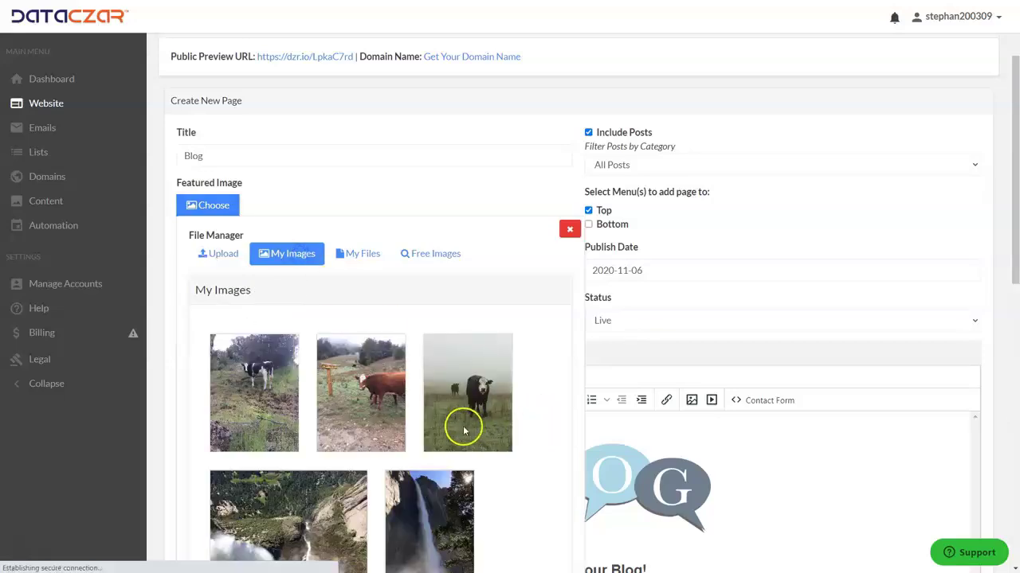
scroll(464, 426, down, 4)
scroll(432, 396, down, 3)
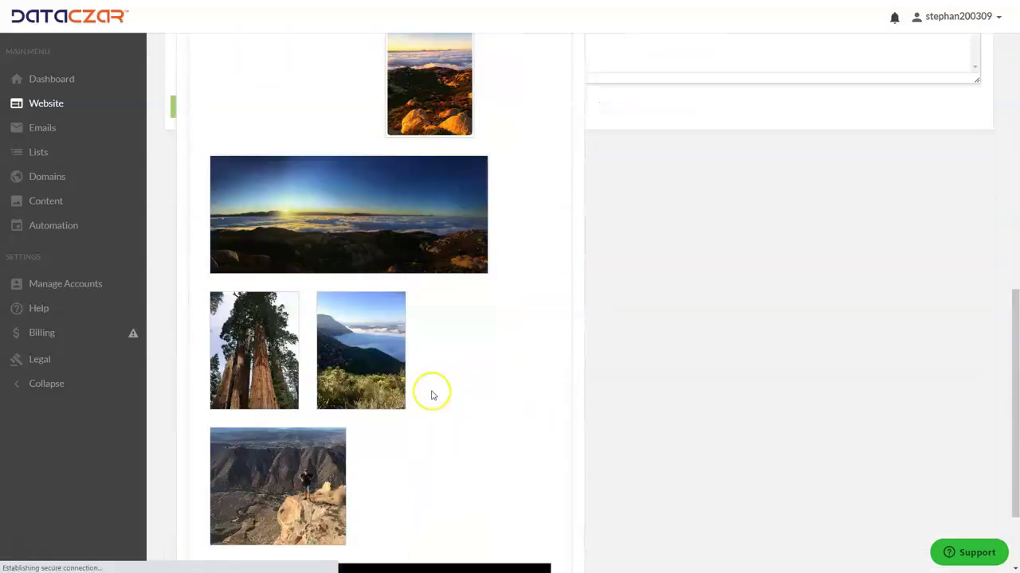
scroll(431, 393, up, 6)
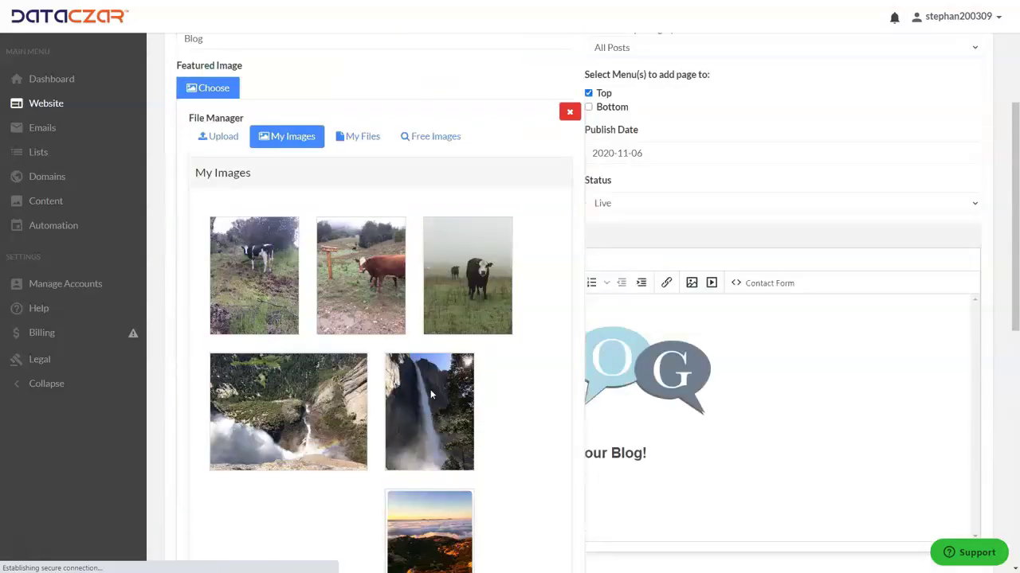
click(293, 423)
click(327, 441)
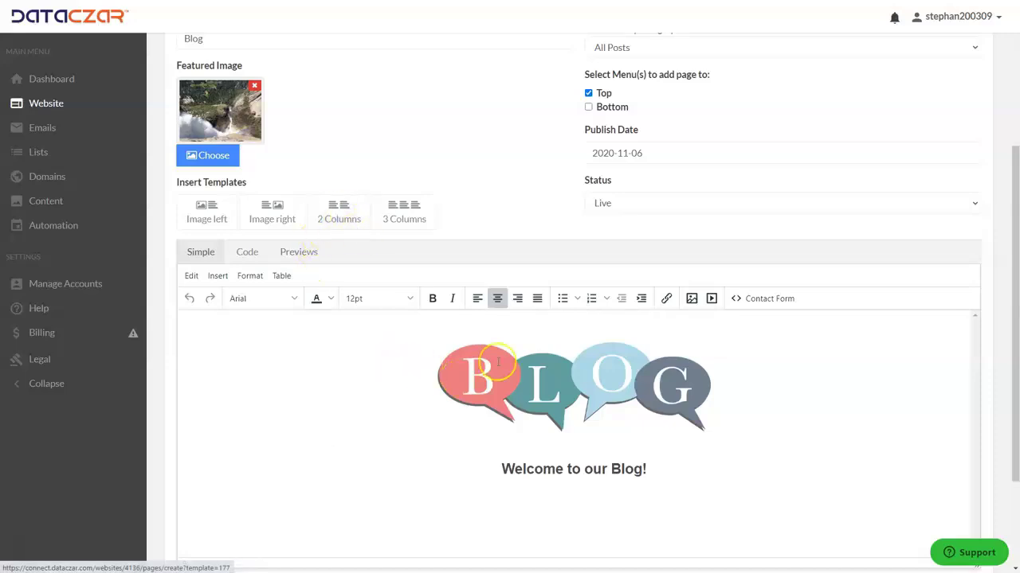
- Replace the BLOG graphic in the page body with the tall waterfall photo from the account's own images
click(599, 371)
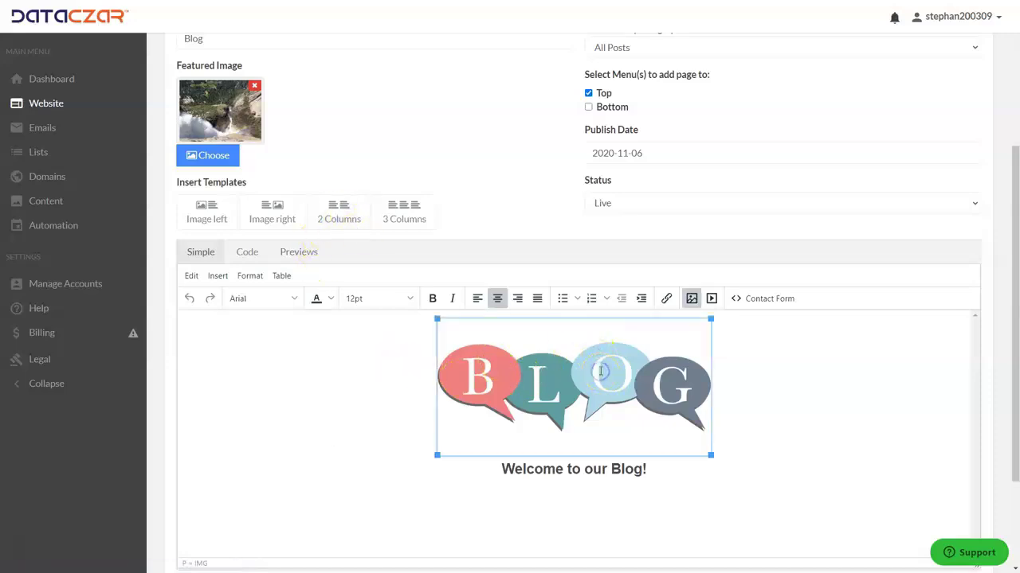
click(692, 300)
click(631, 253)
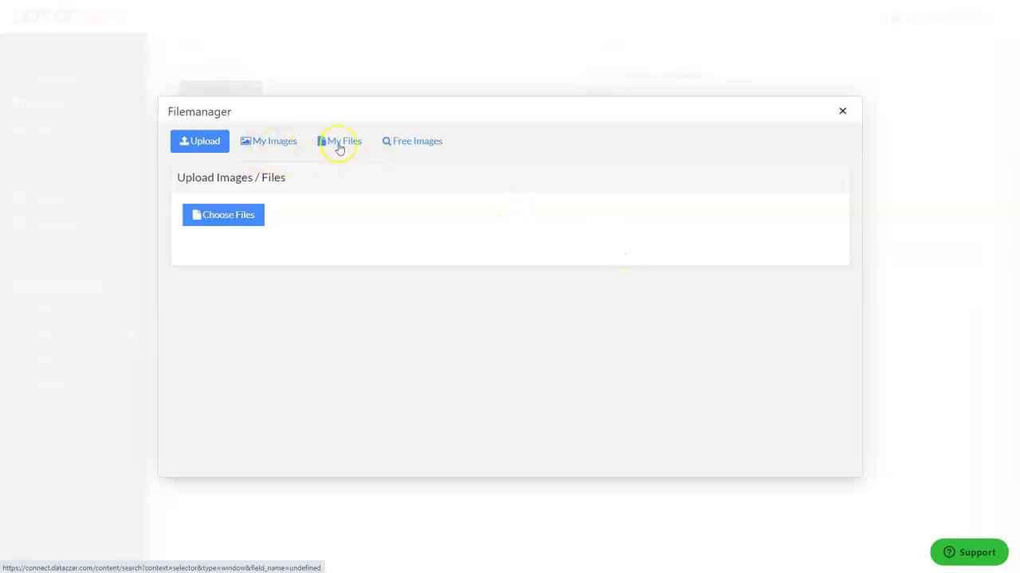
click(277, 141)
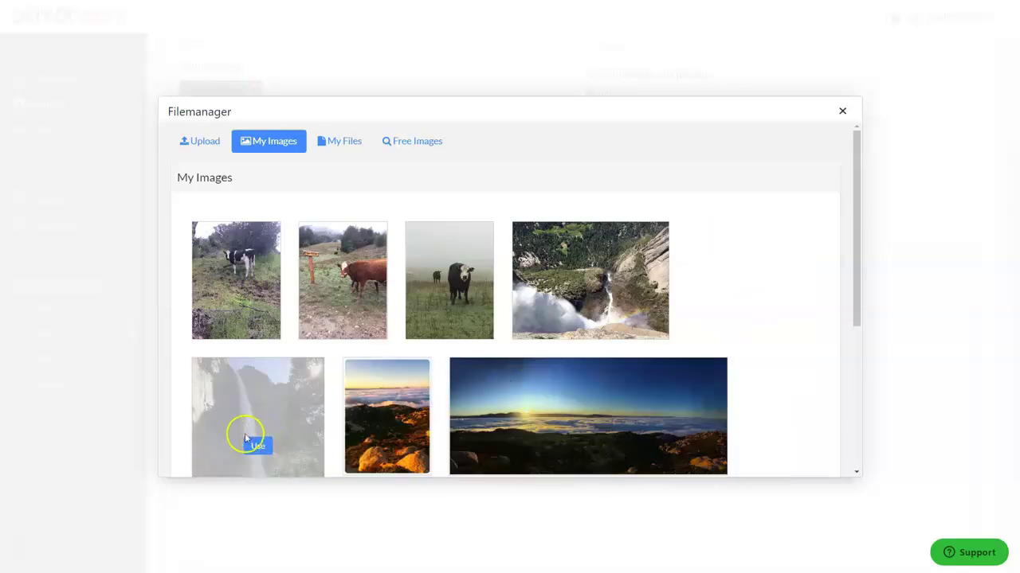
click(257, 447)
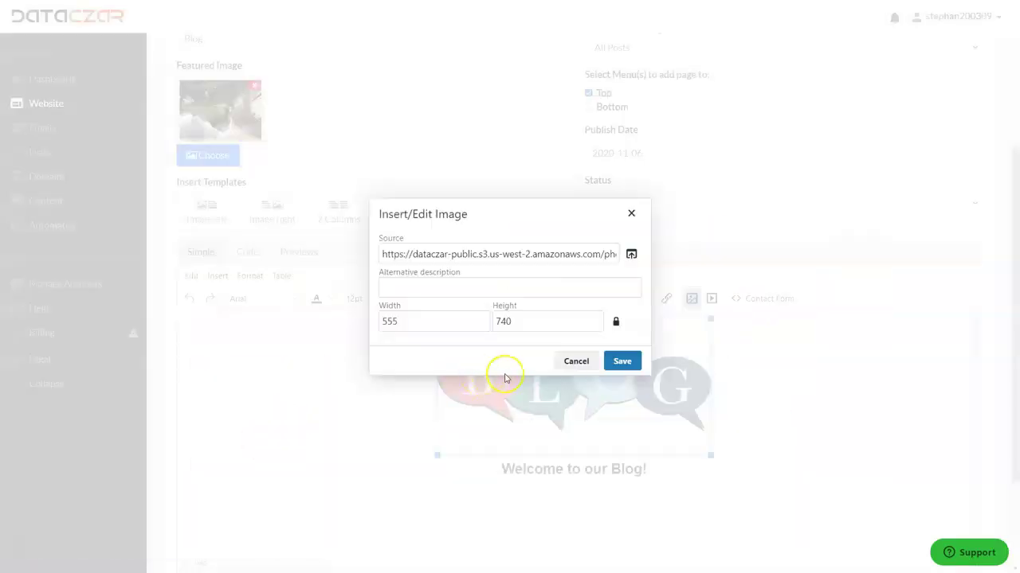
click(622, 363)
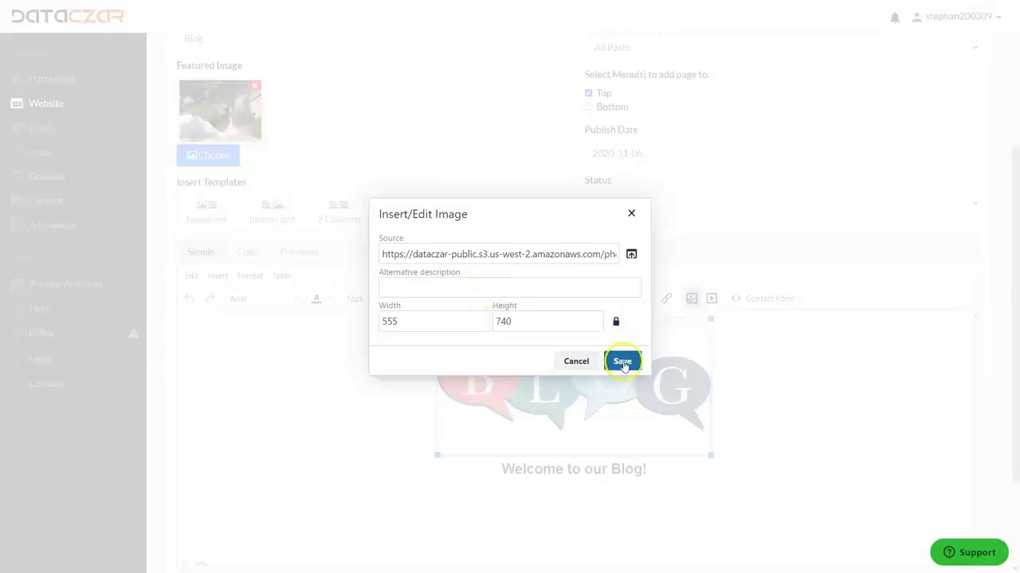
- Review the Blog page's content and settings and create the page
scroll(581, 355, up, 5)
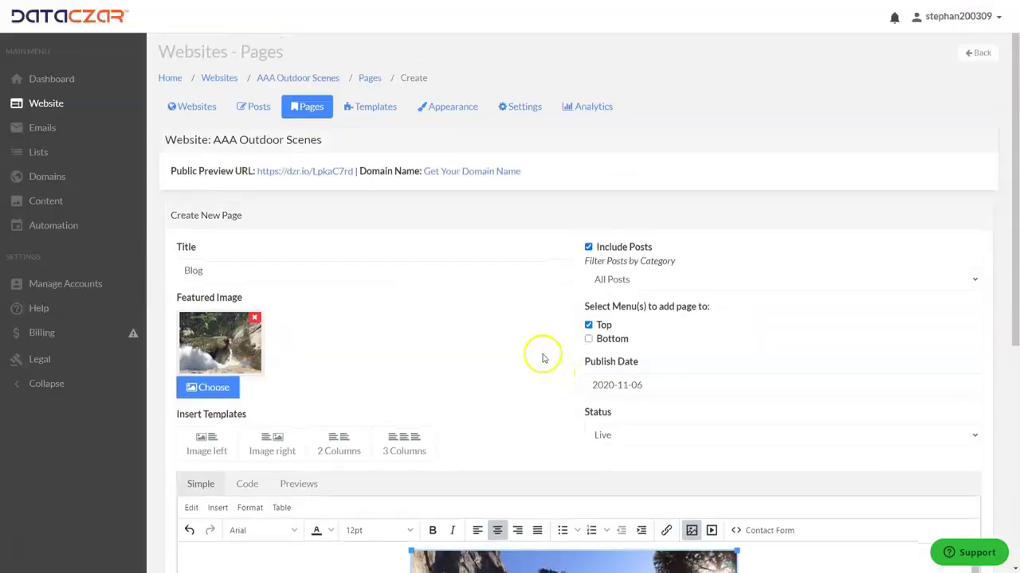
scroll(533, 343, down, 8)
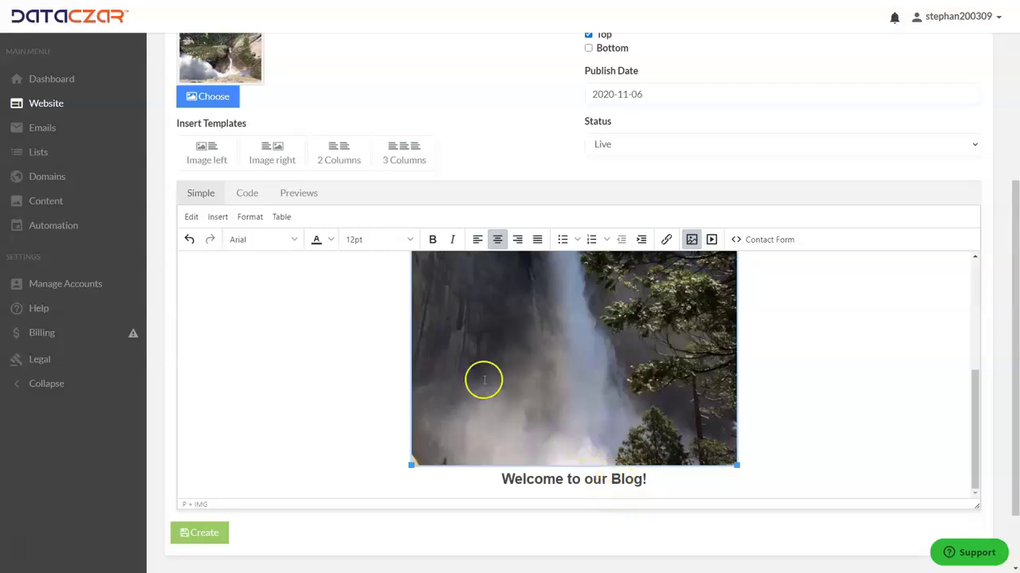
scroll(483, 380, up, 6)
scroll(423, 242, up, 1)
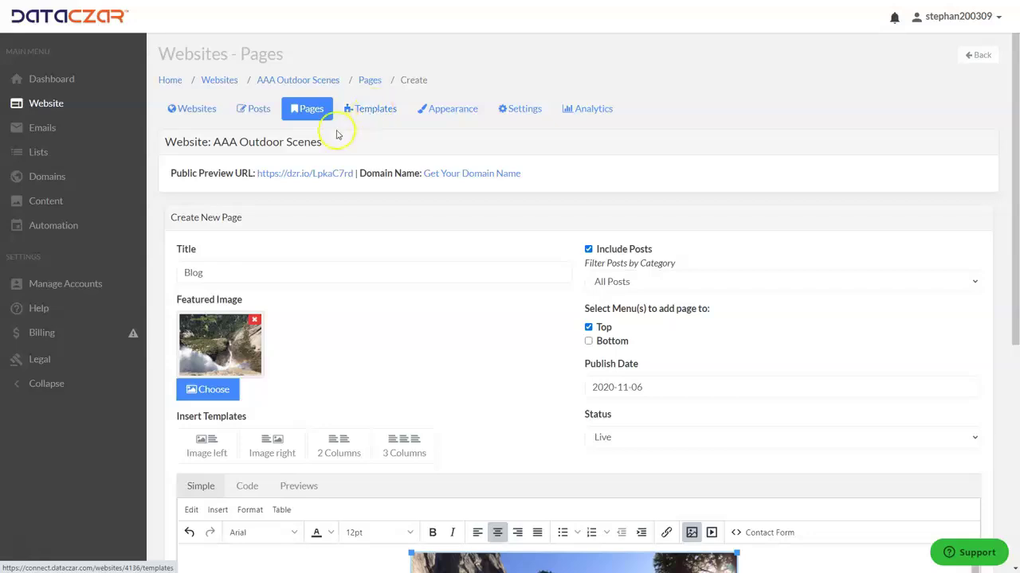
scroll(337, 292, down, 4)
scroll(336, 292, down, 3)
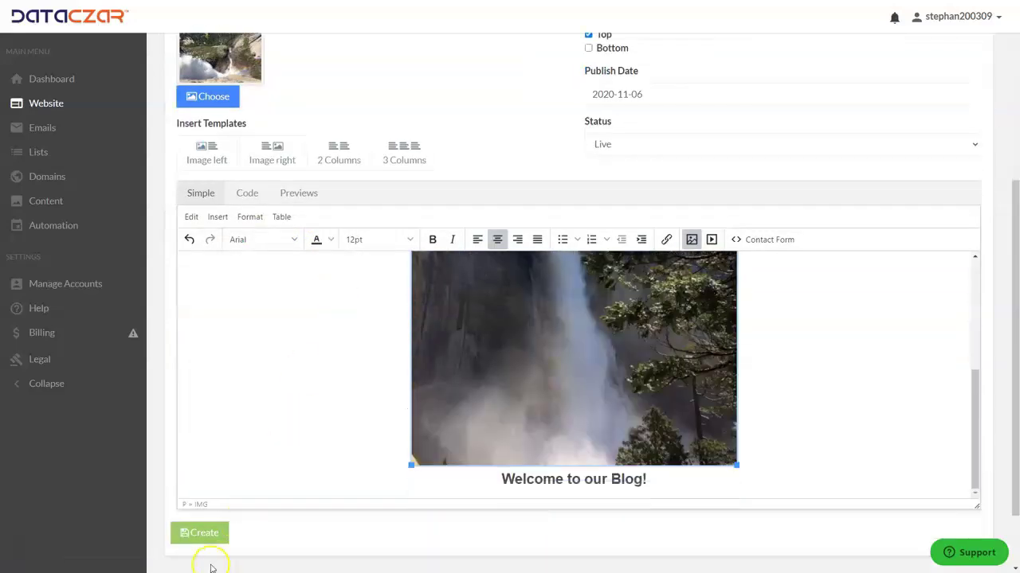
click(201, 532)
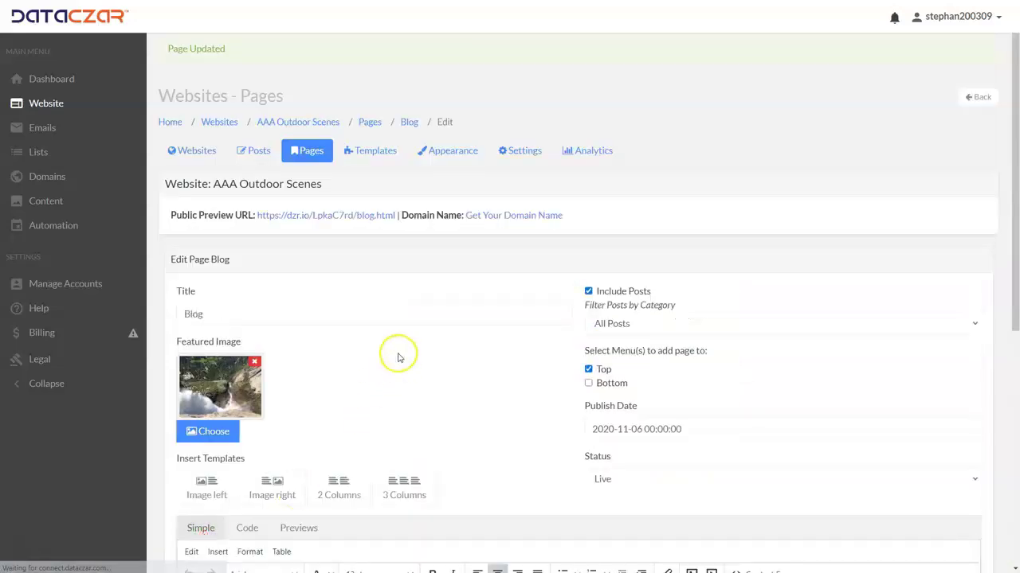
- Glance at the available page templates, and start a new website post titled "El Cajon Mountain"
click(381, 158)
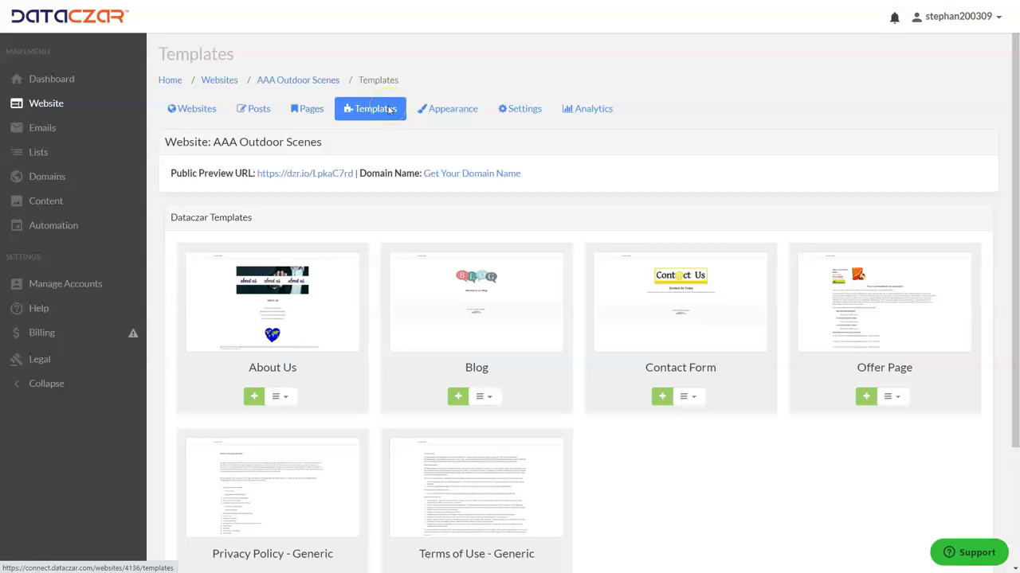
click(254, 112)
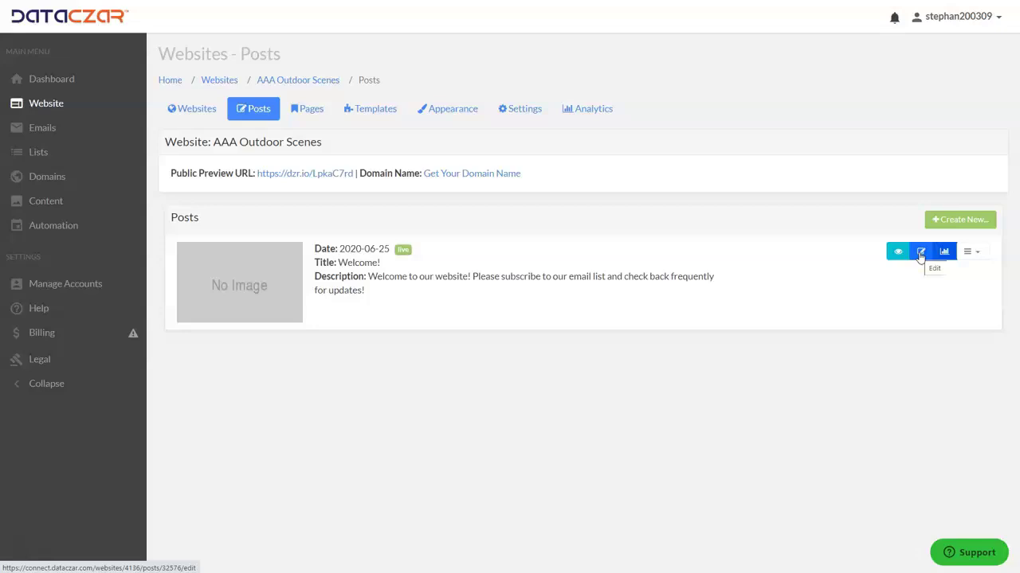
click(962, 224)
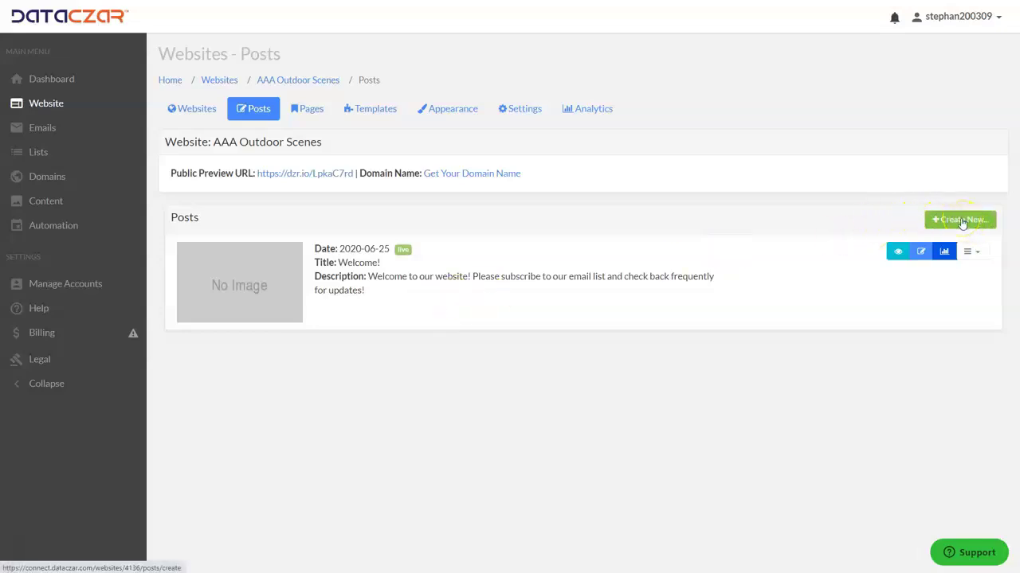
click(962, 220)
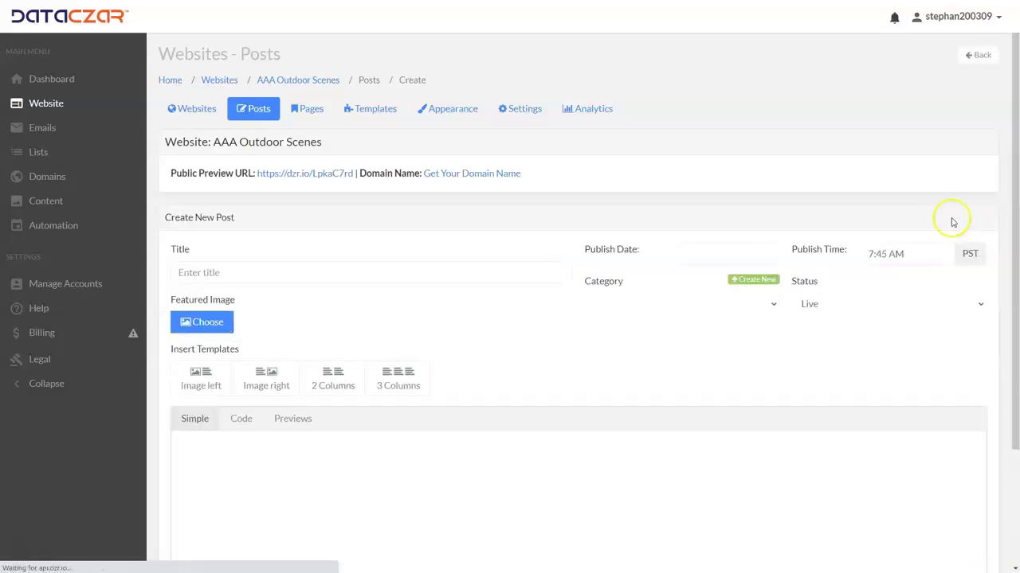
click(209, 271)
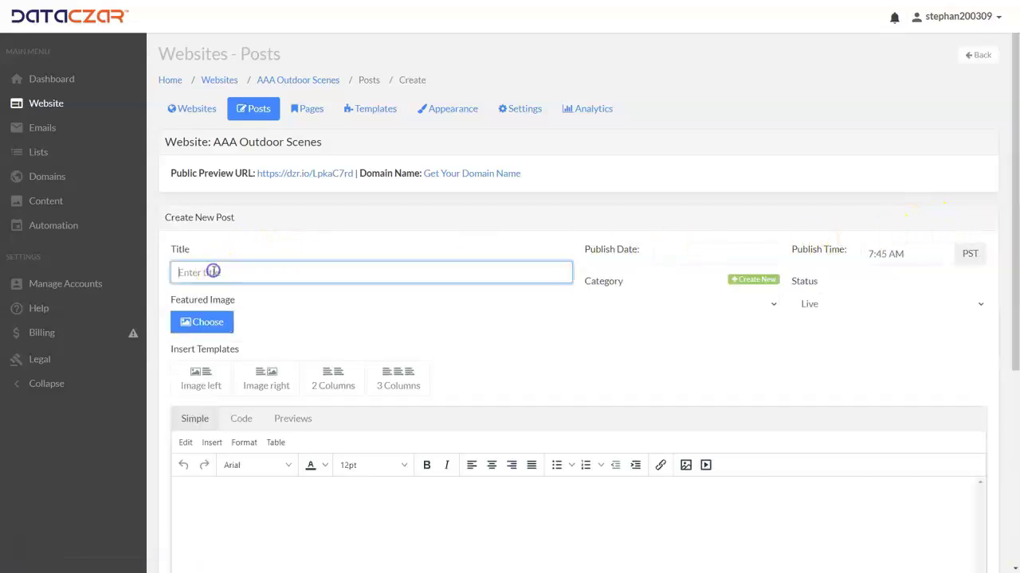
text(El Cajon Mountain)
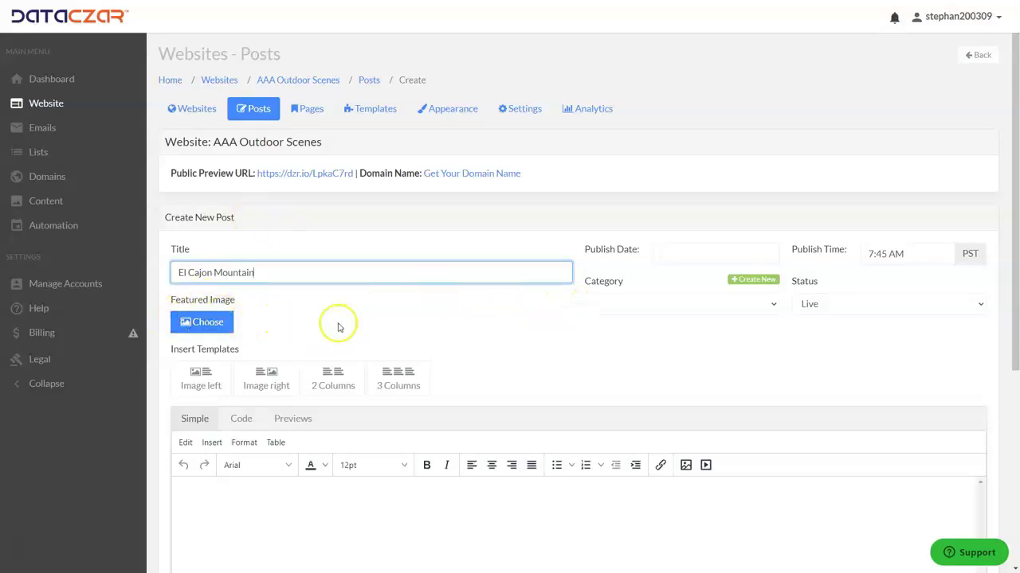
- Set the post's featured image to the photo of the hiker on a rocky cliff from the account's own images
click(200, 322)
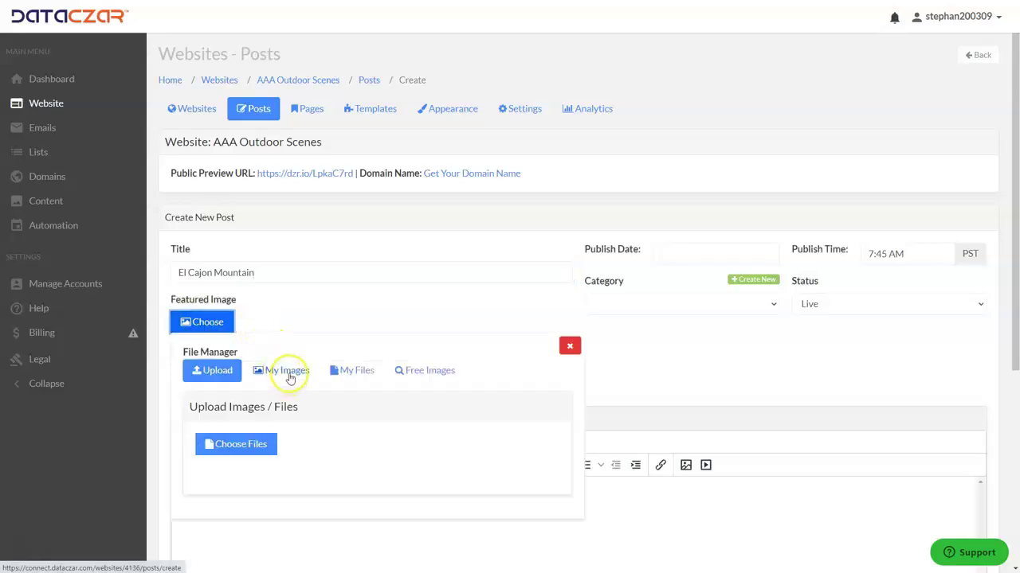
click(291, 376)
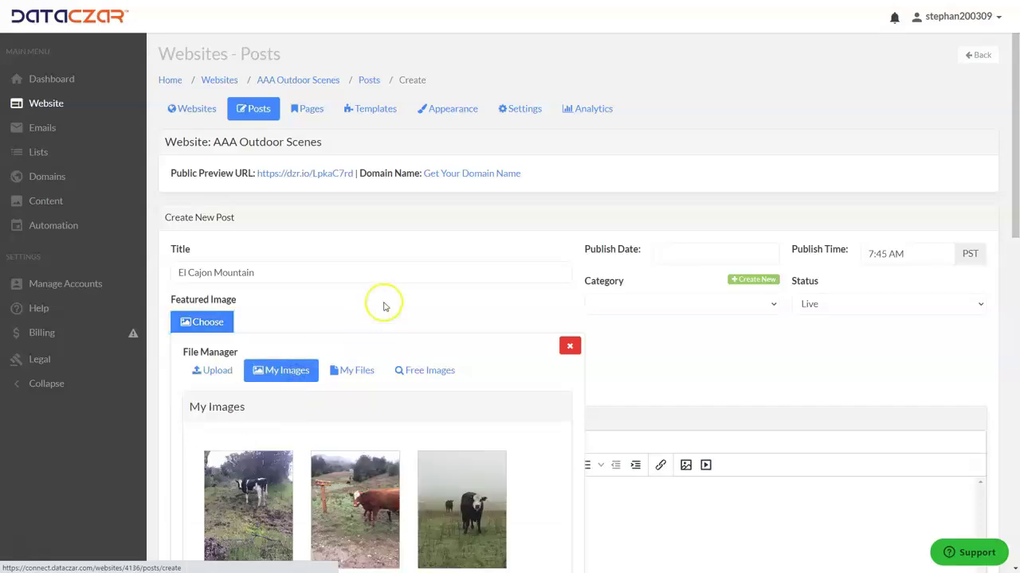
scroll(384, 307, down, 10)
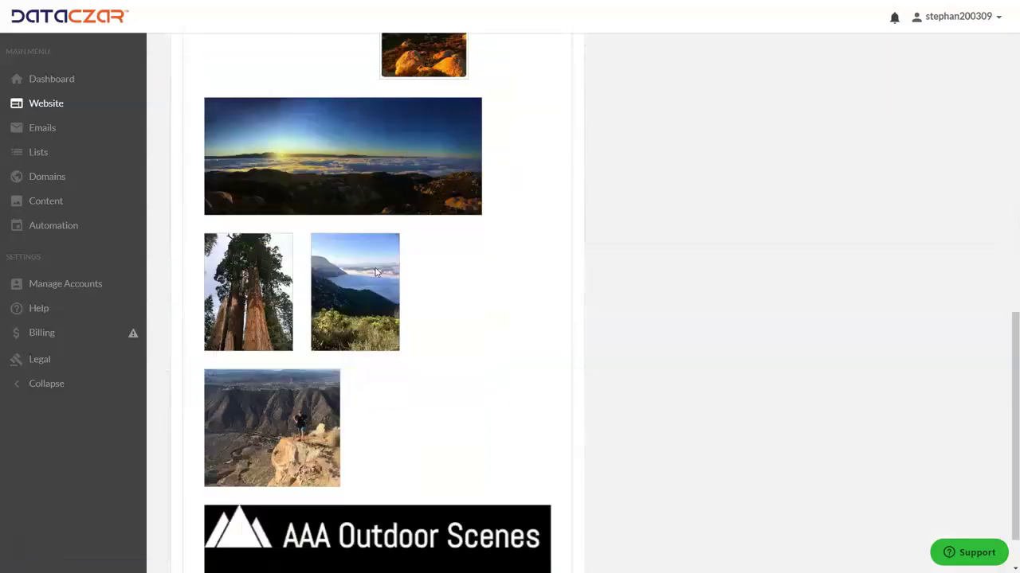
scroll(376, 272, down, 1)
click(282, 371)
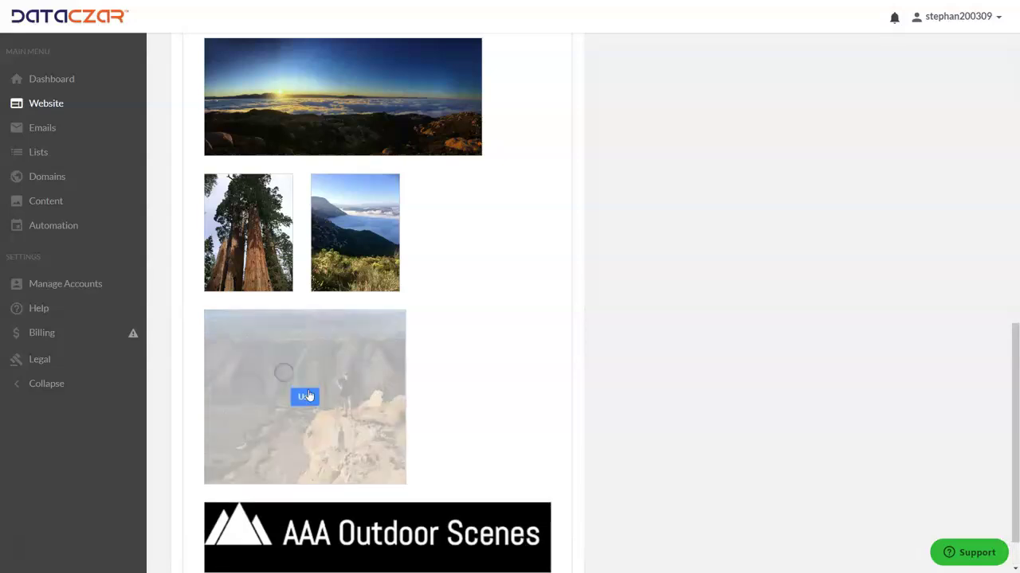
click(305, 399)
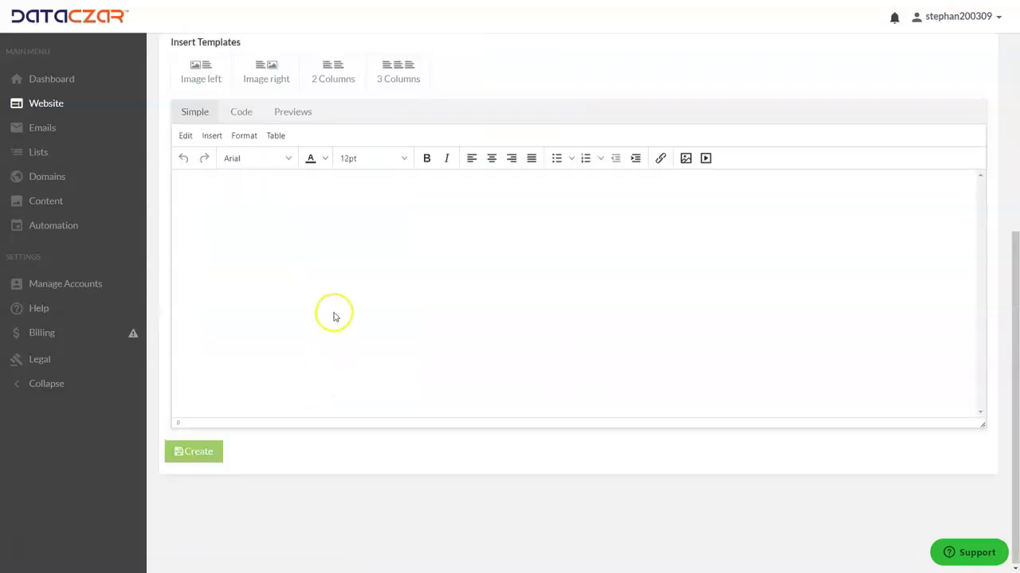
scroll(334, 313, up, 3)
scroll(326, 270, down, 3)
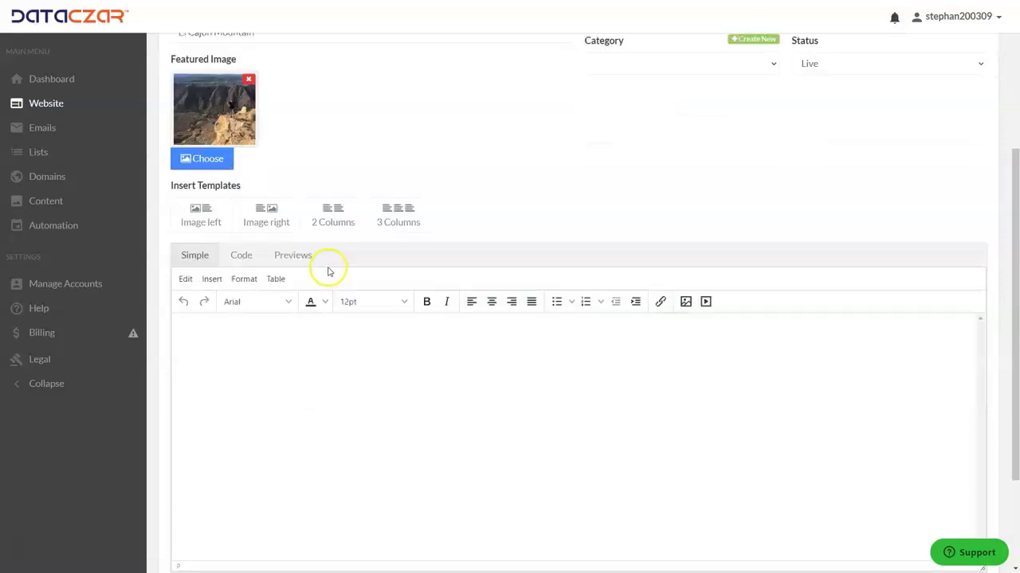
- Add the bold, centered line "Beautiful El Cajon Mountain, San Diego, CA" to the post body, with an empty line below it
click(503, 252)
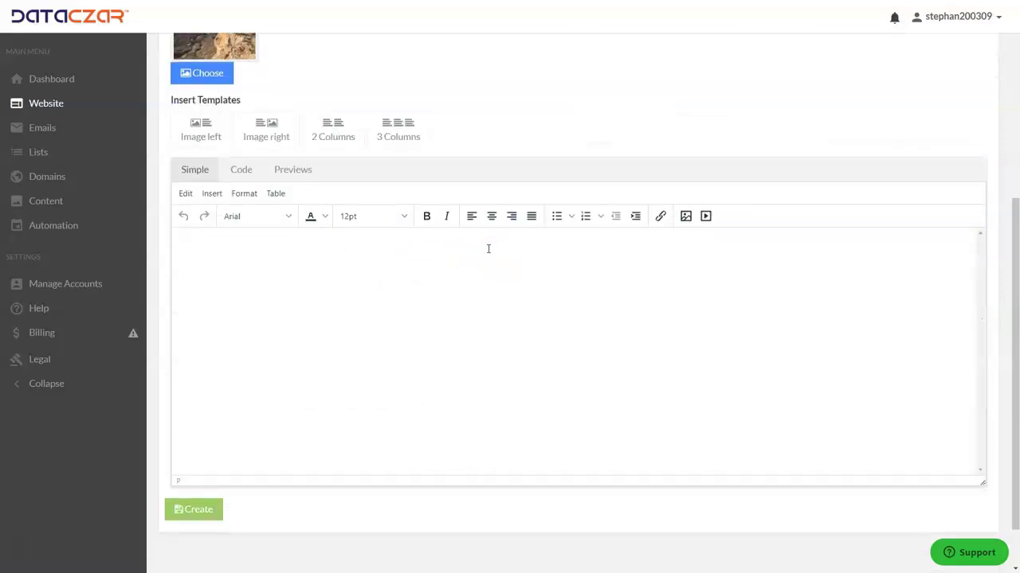
text(Beautiful El Cajon Mountain, San Diego, CA)
click(388, 244)
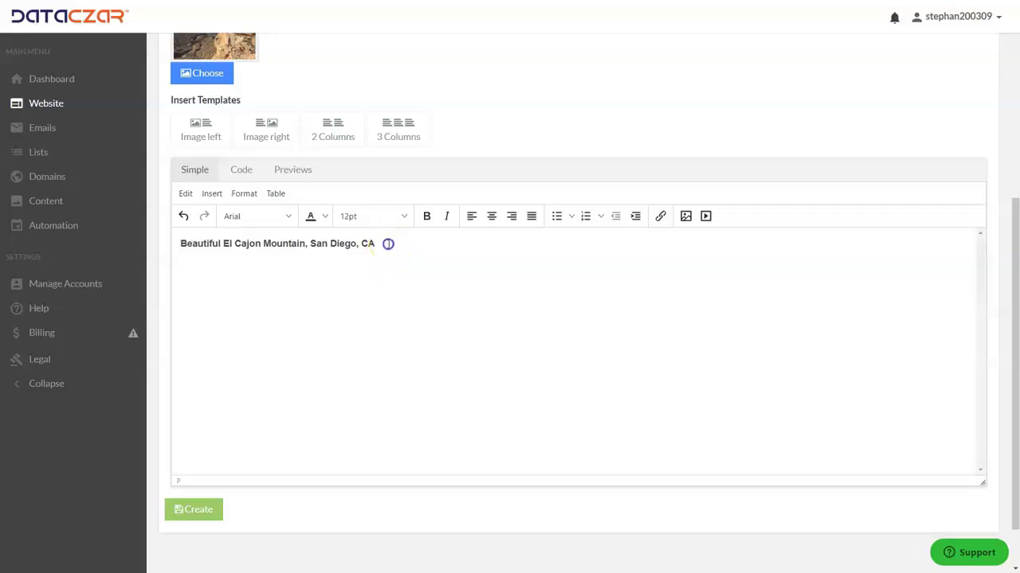
drag(388, 243, 138, 253)
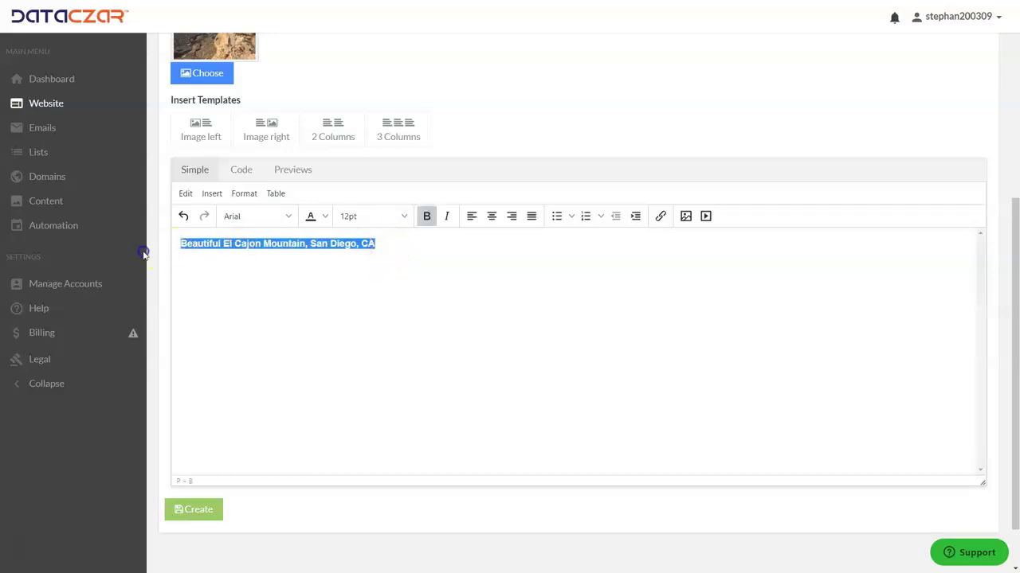
click(491, 217)
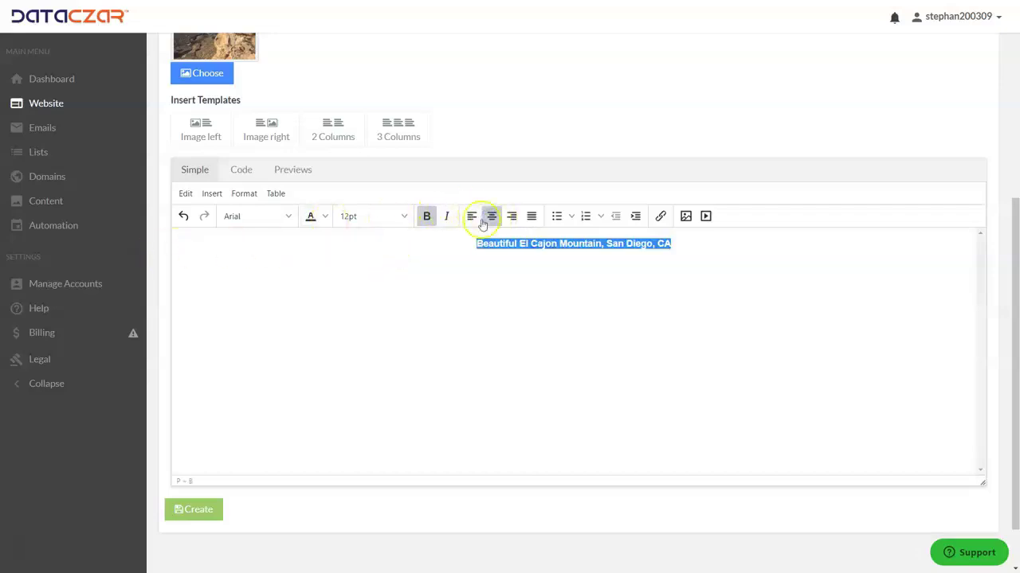
click(681, 244)
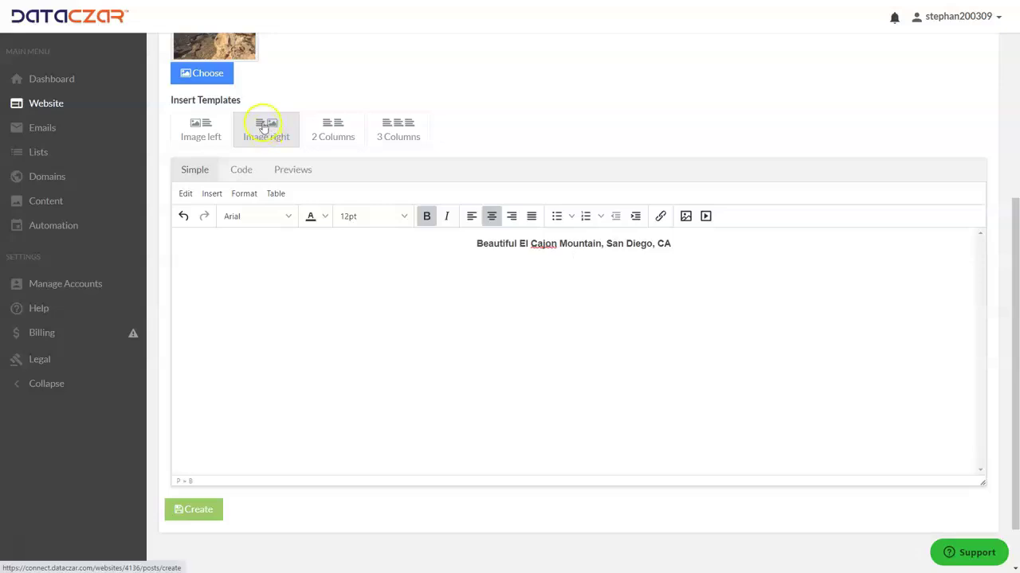
click(518, 423)
scroll(566, 341, down, 3)
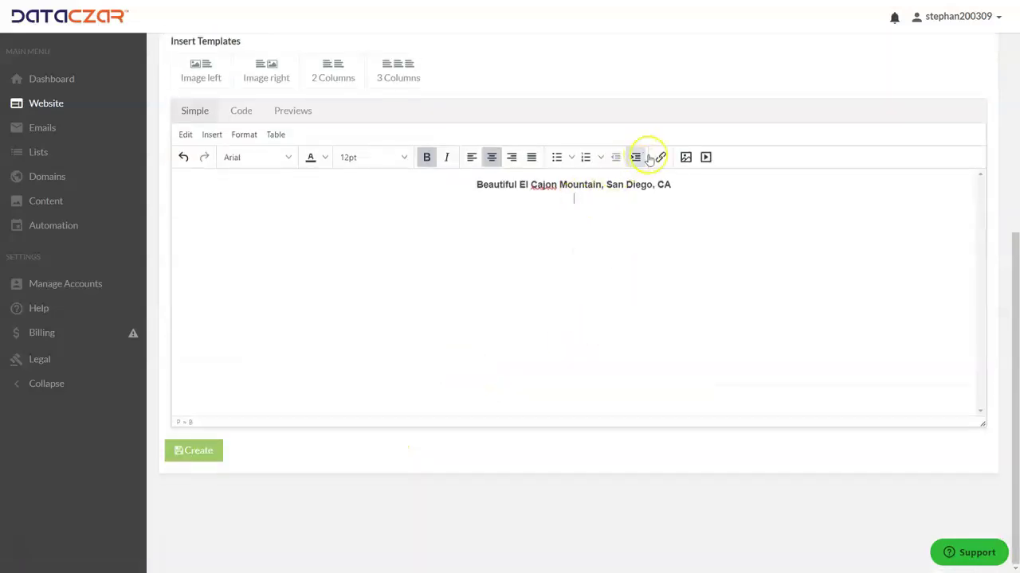
- Insert the portrait photo of sunlit boulders above the clouds from the account's own images below the heading, at 480 × 640
click(706, 159)
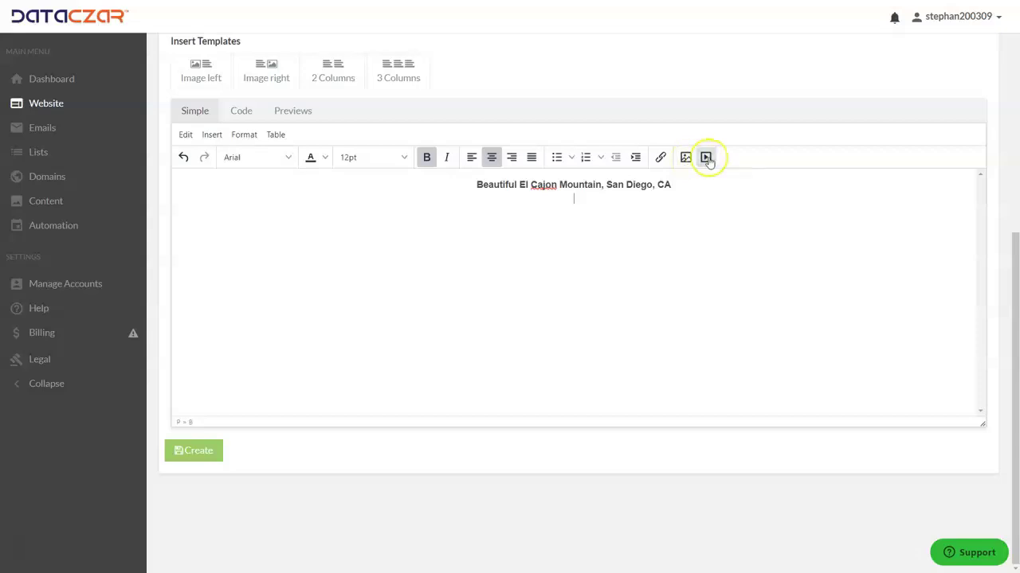
click(708, 158)
click(686, 158)
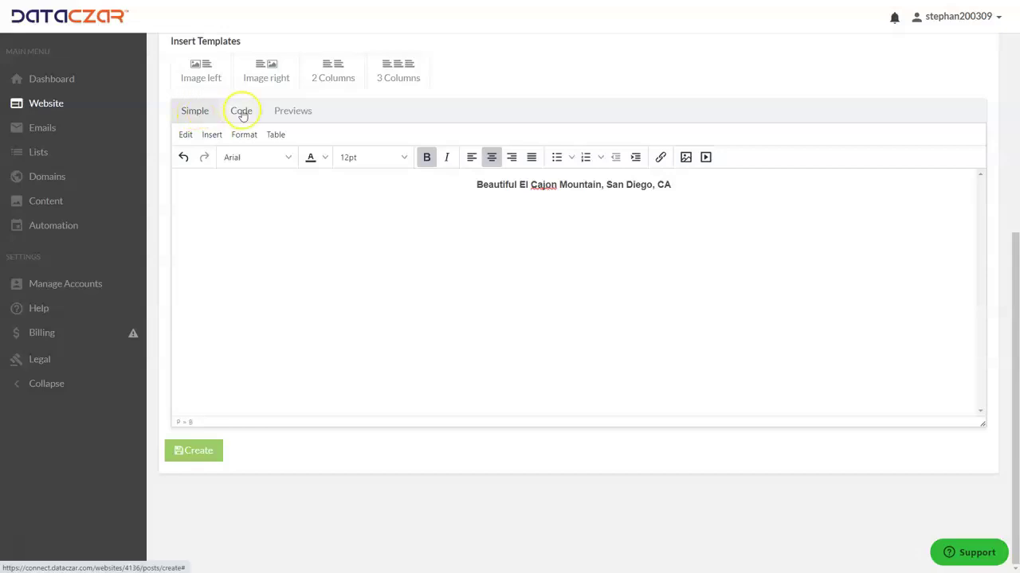
click(686, 158)
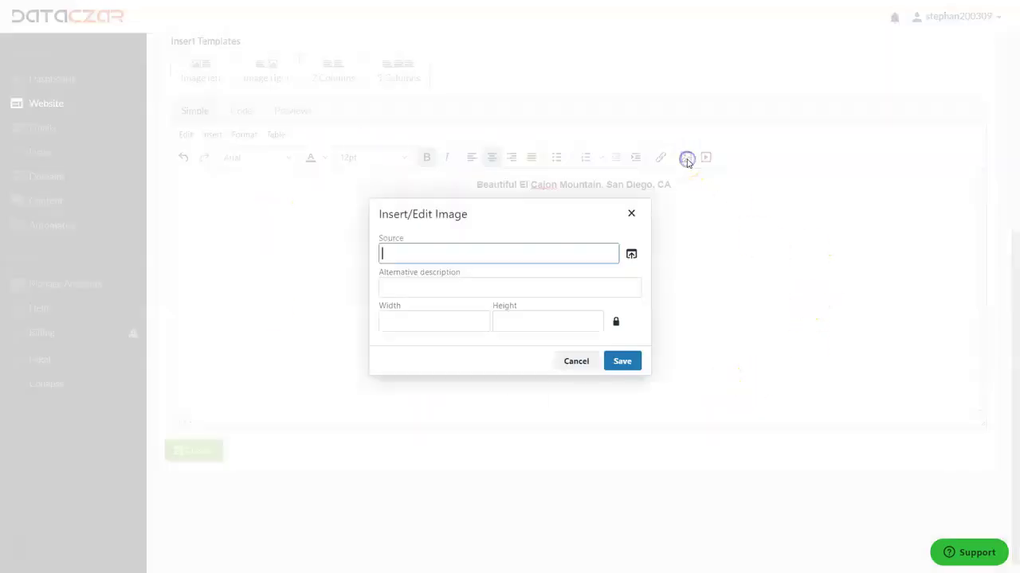
click(630, 255)
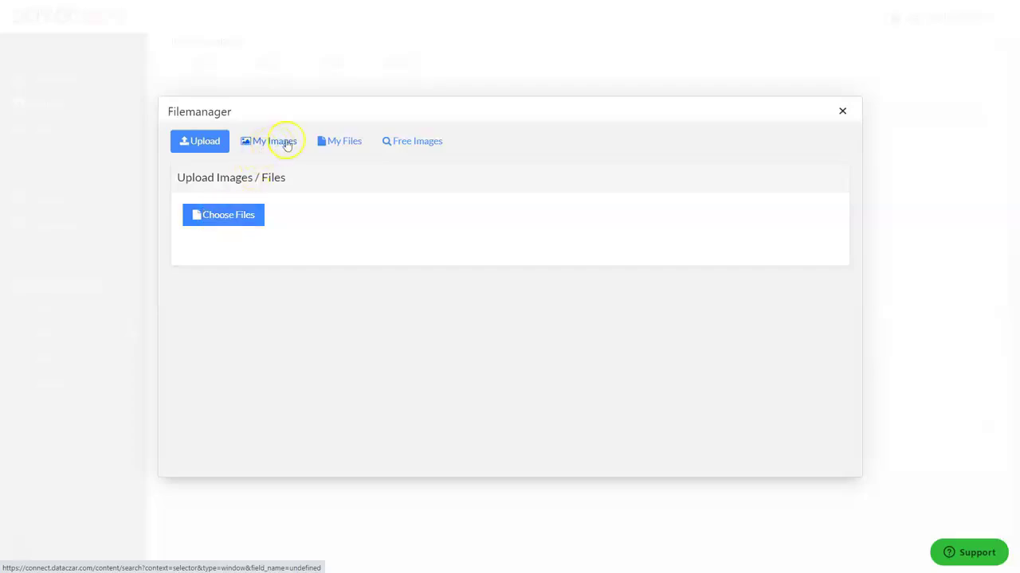
click(287, 145)
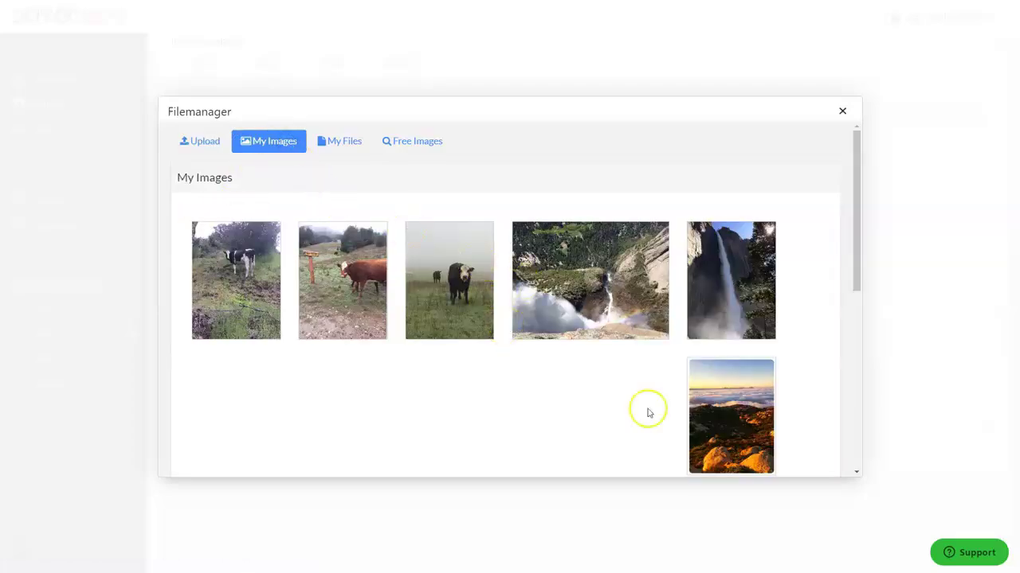
scroll(646, 412, down, 1)
mouse_move(734, 359)
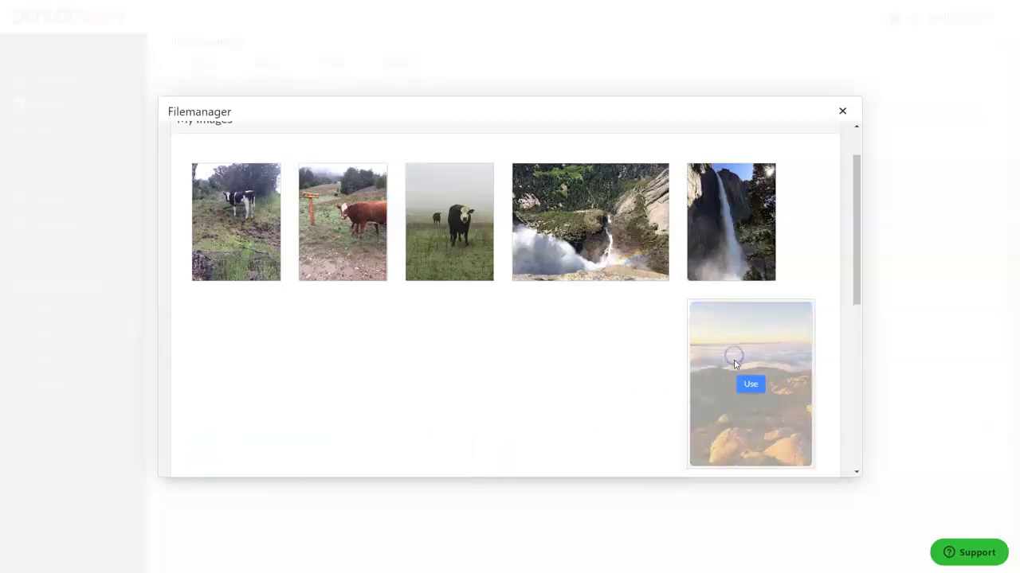
click(259, 388)
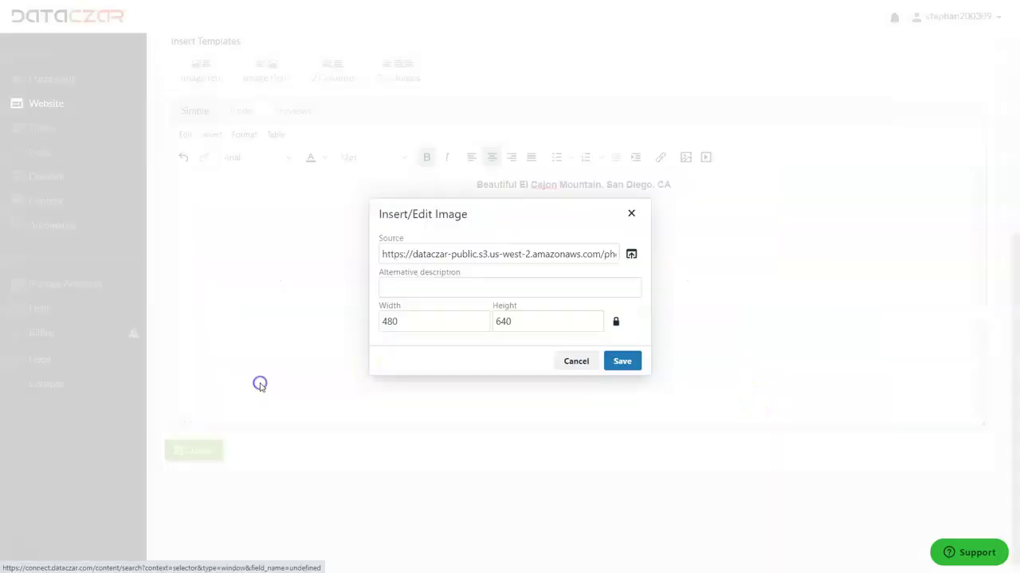
click(622, 363)
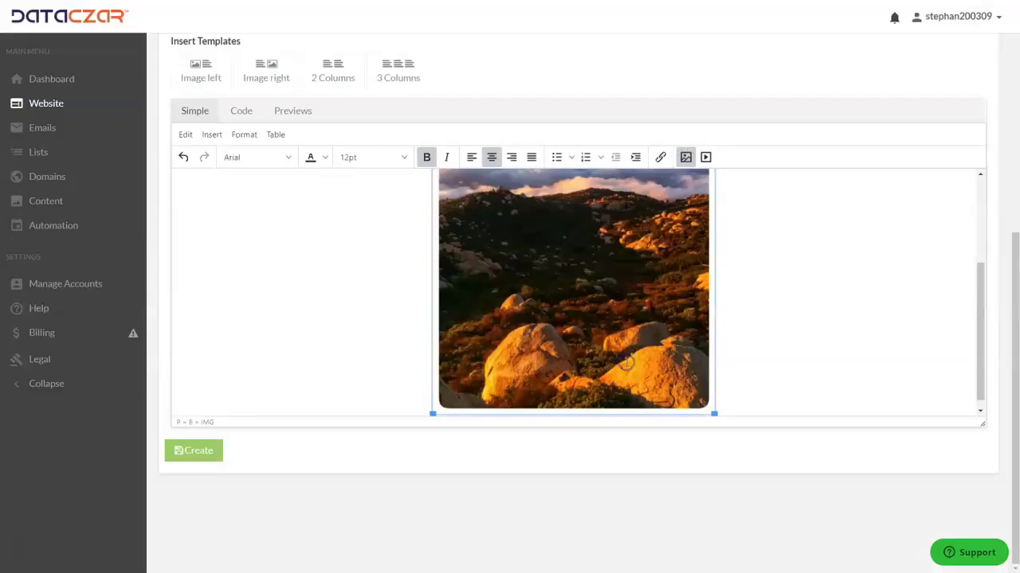
- Review the post's title, featured image and body, and create the post
scroll(612, 275, up, 6)
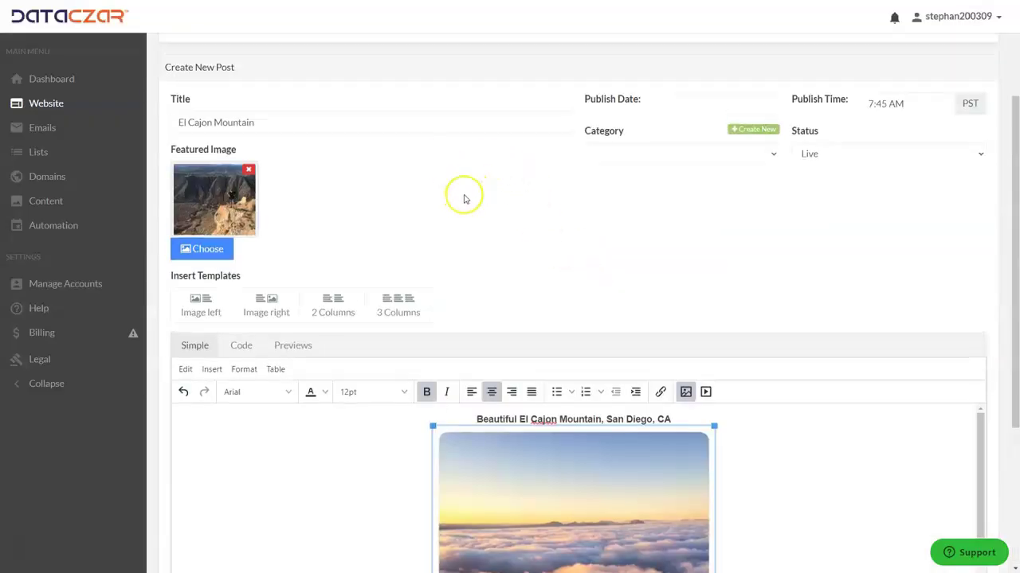
scroll(454, 188, down, 3)
scroll(454, 188, down, 3)
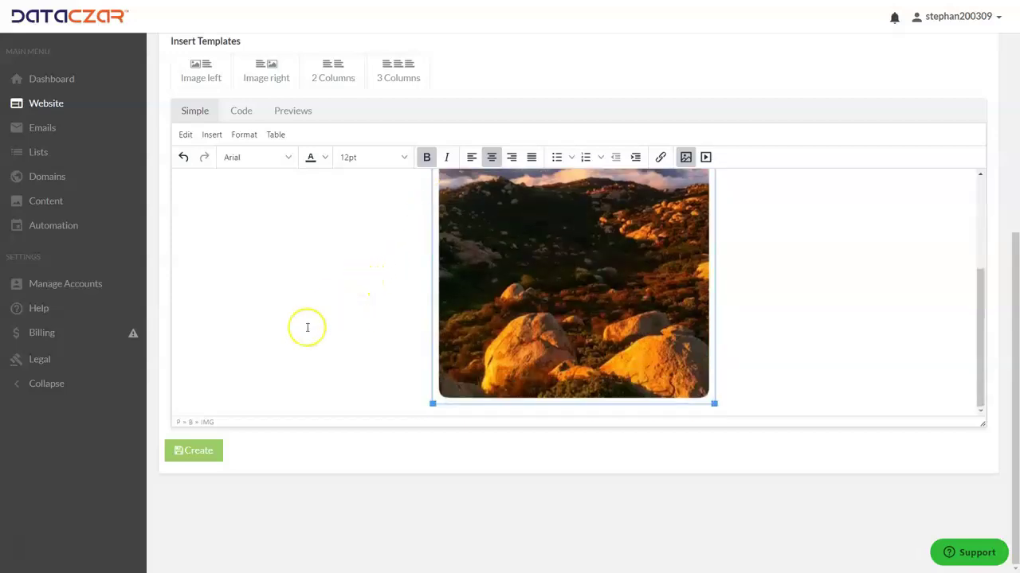
click(201, 459)
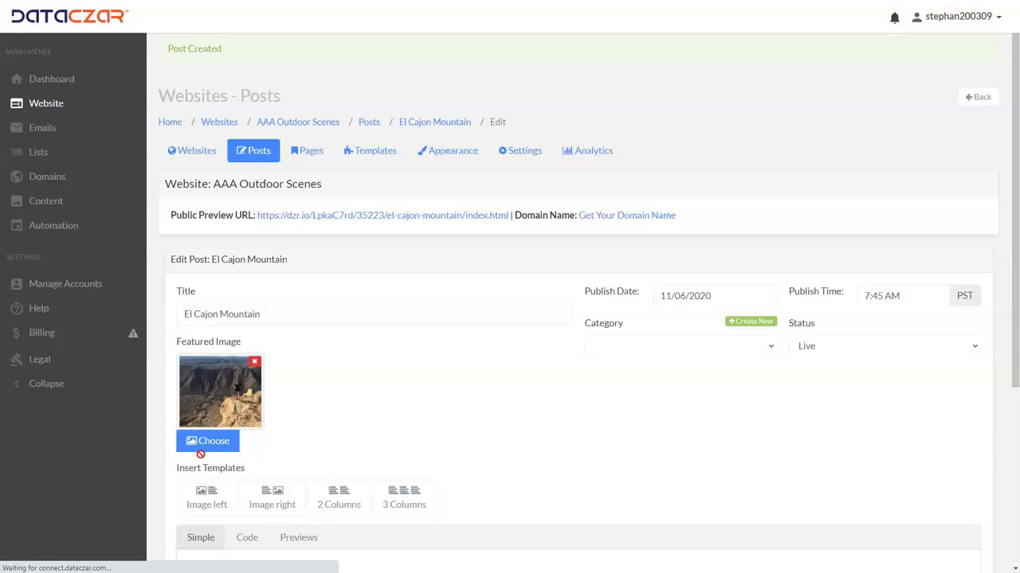
- Open the website's Home page for editing and exclude posts from it
click(315, 155)
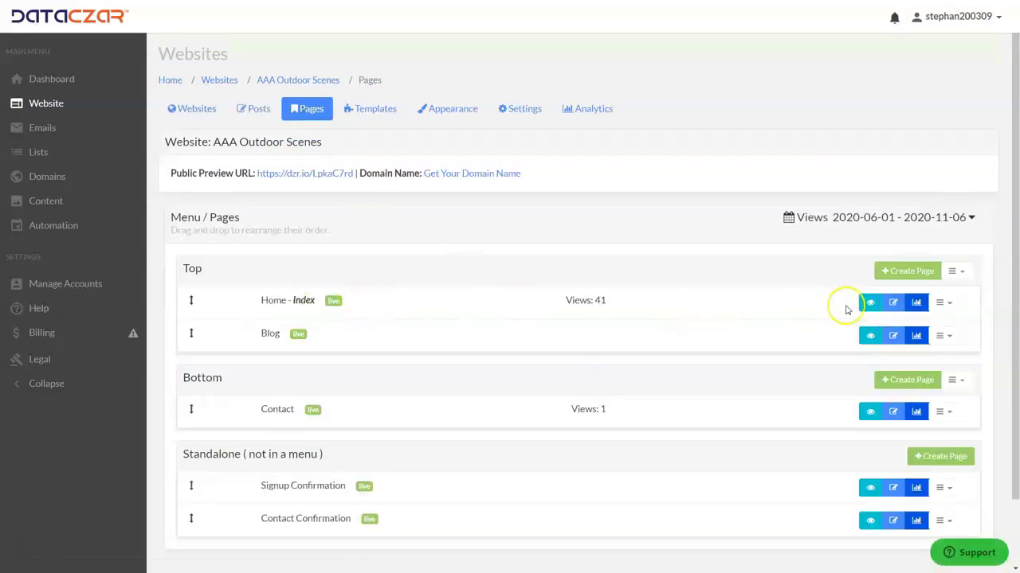
click(891, 306)
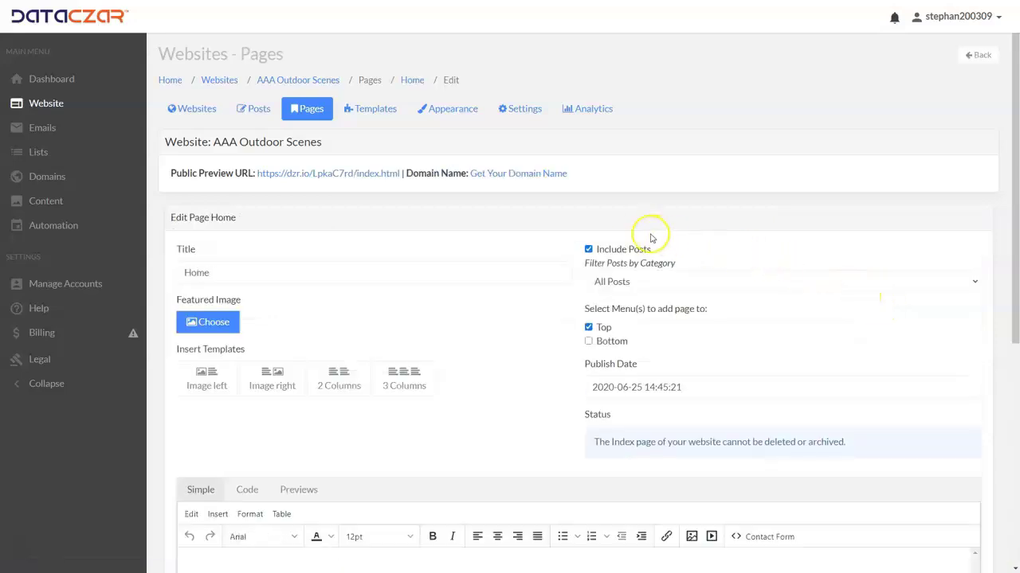
click(588, 250)
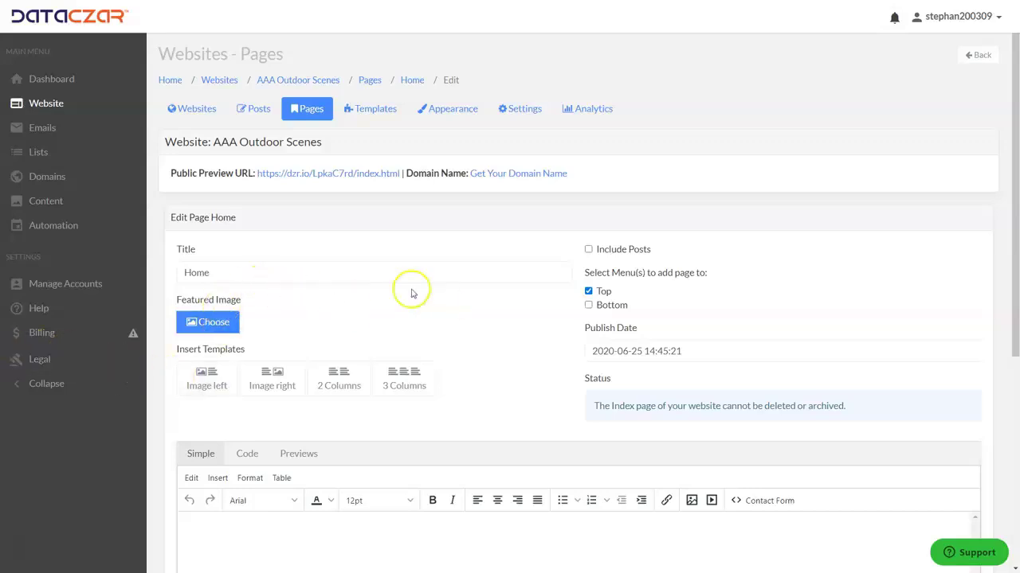
- Set the Home page's featured image to the wide panorama of the sun above the clouds from the account's own images
scroll(361, 468, down, 2)
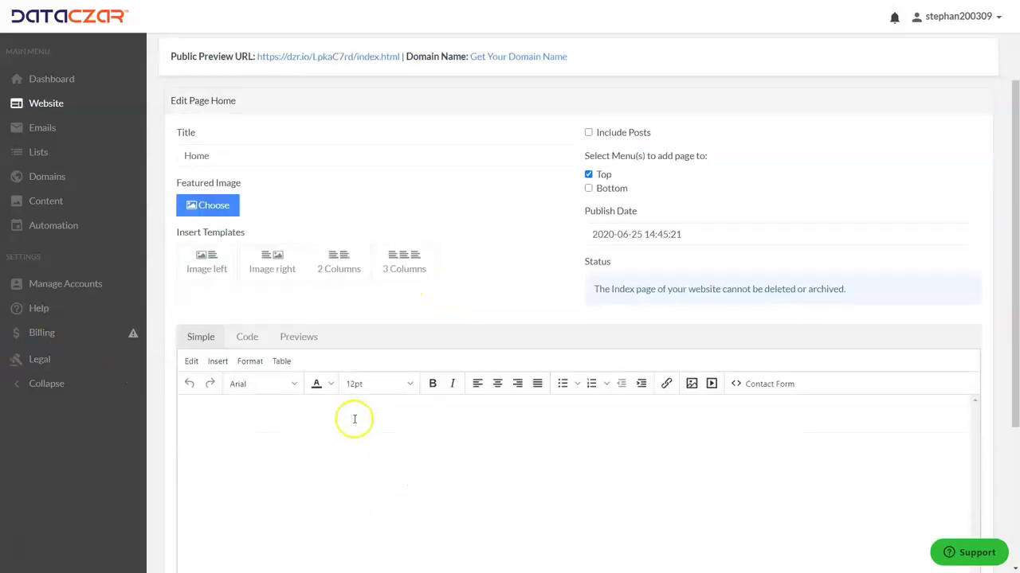
scroll(351, 414, up, 2)
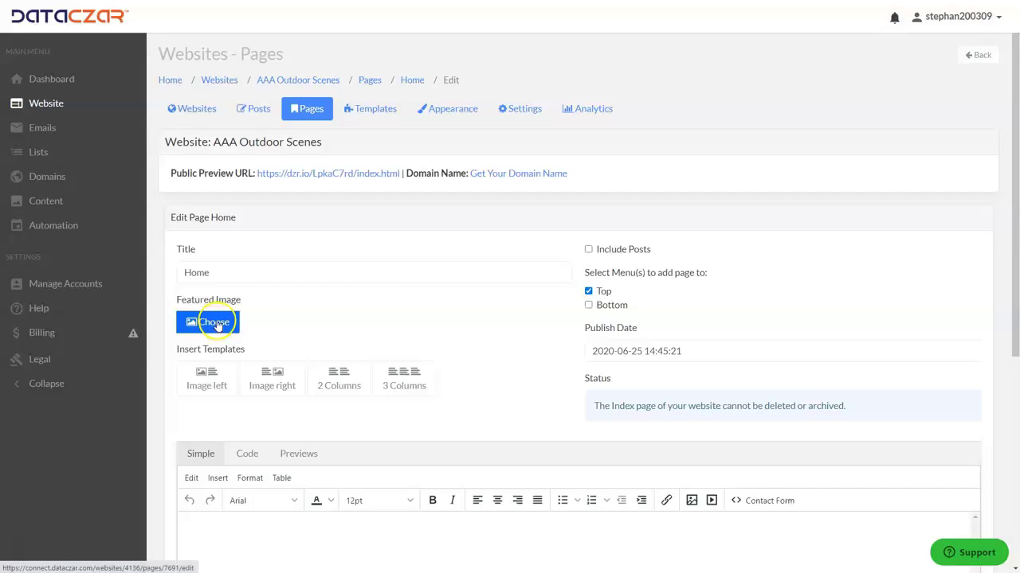
click(219, 324)
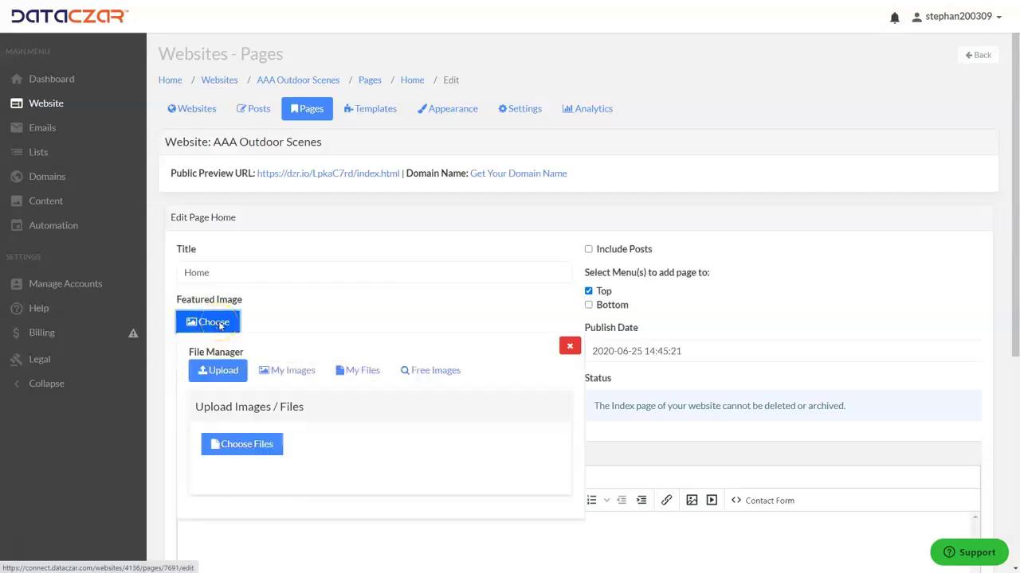
click(293, 369)
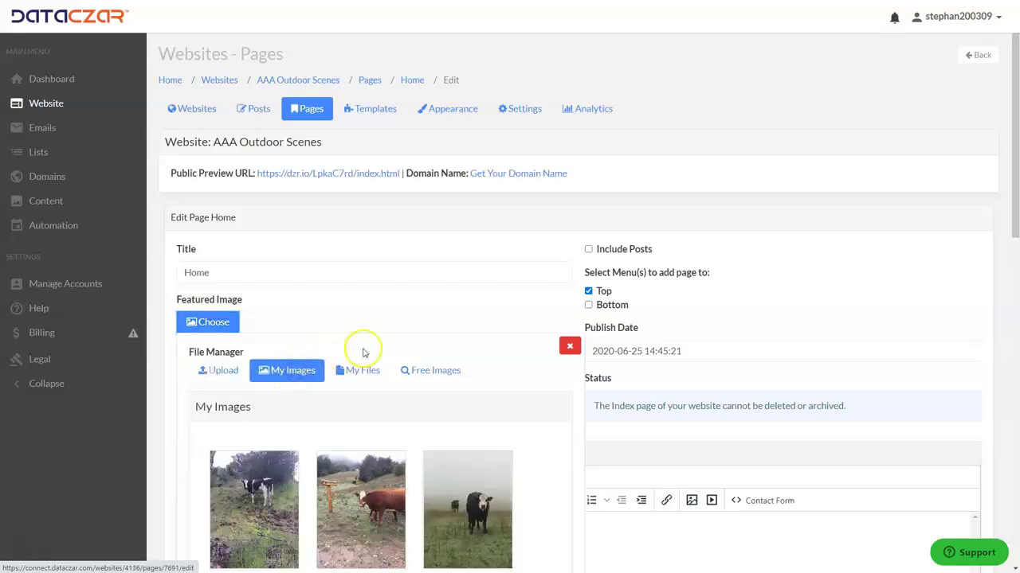
scroll(408, 332, down, 4)
scroll(407, 333, down, 4)
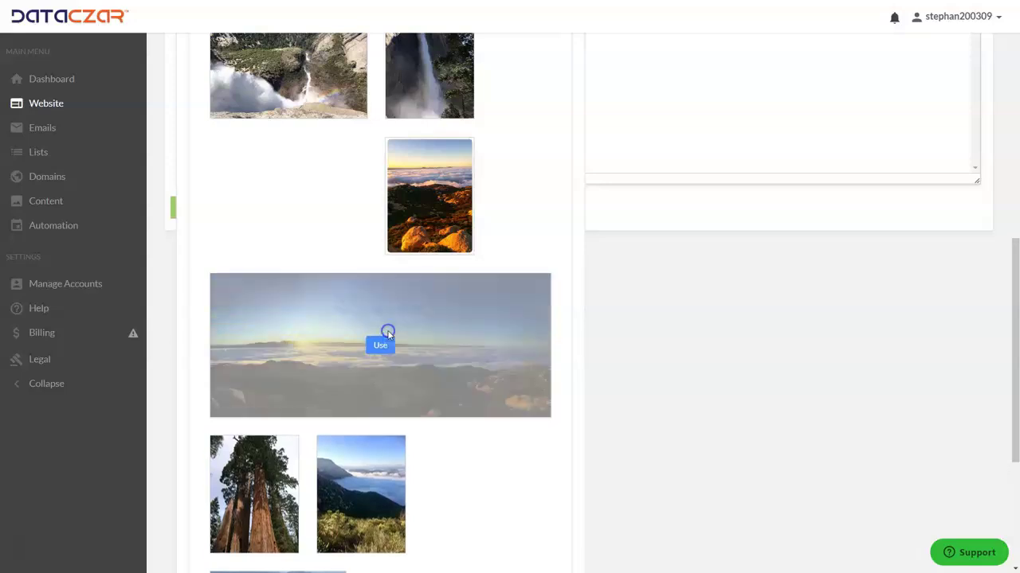
click(383, 346)
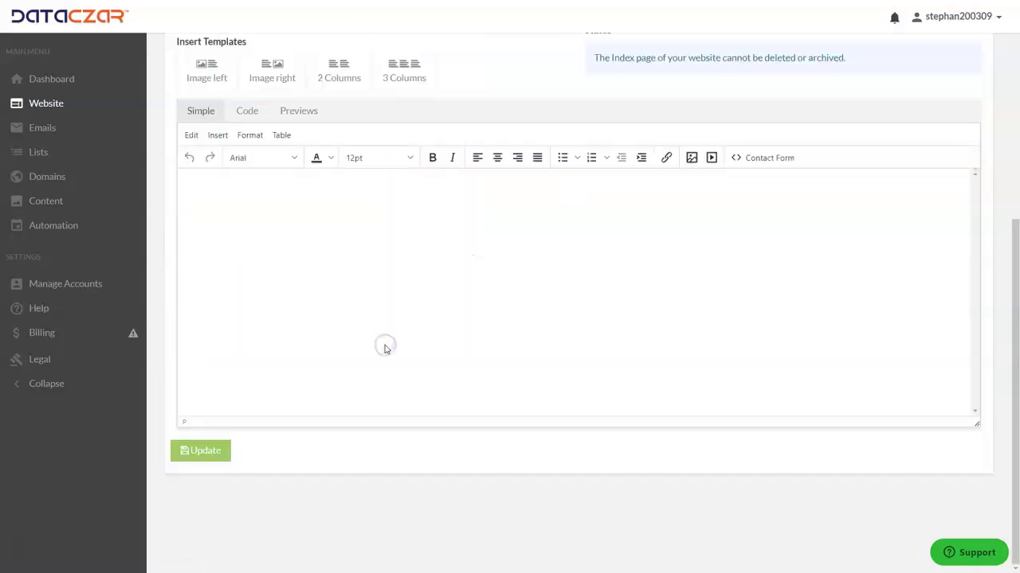
scroll(375, 336, up, 3)
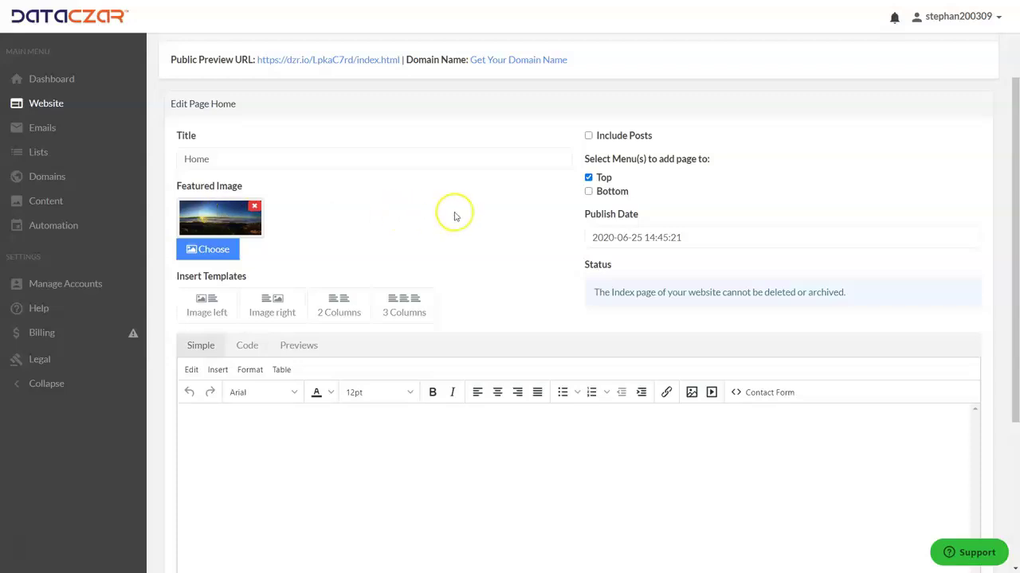
- Add bold lines "Welcome to Webinar AAA Outdoor Scenes!!", a hiking and photography statement, and a newsletter invitation, with three empty lines before the invitation
scroll(447, 244, down, 3)
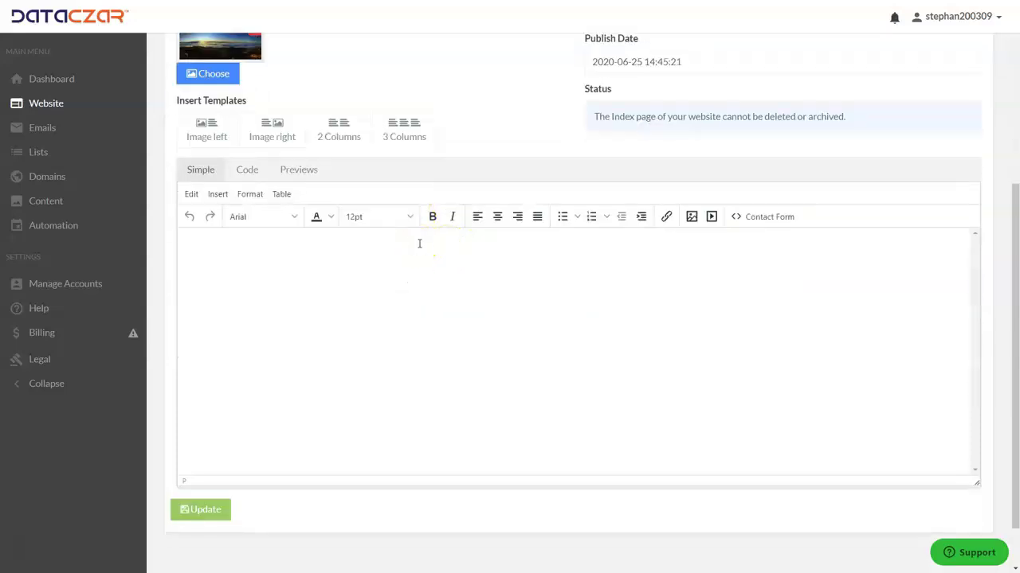
text(Welcome to Webinar AAA Outdoor Scenes!! We specialize in hiking, photography and the great outdoors! Sign up for our Newsletter below to receive informative updates, fun trails, cool photos and more!)
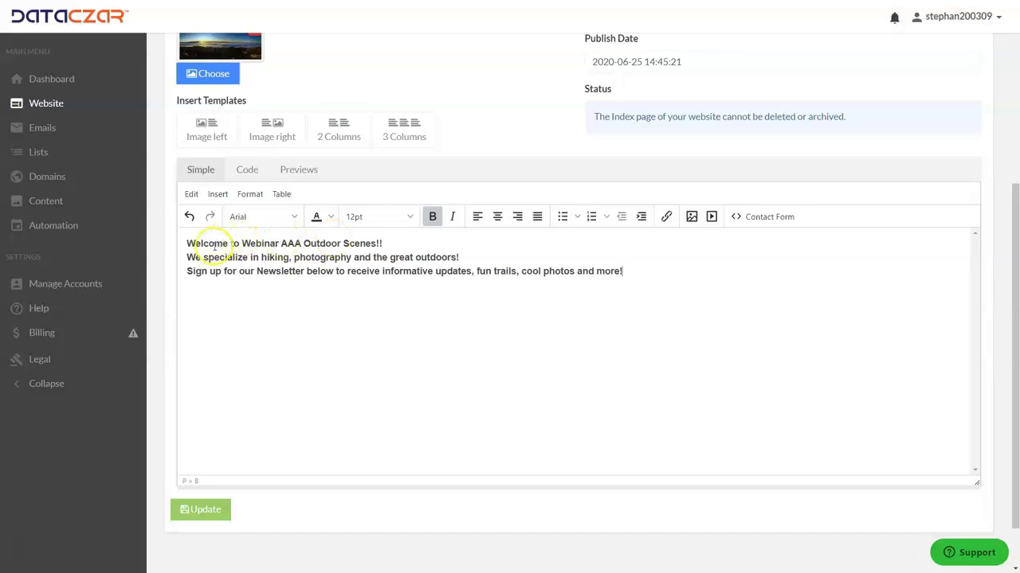
click(477, 257)
key(Return)
key(Return)
key(Return)
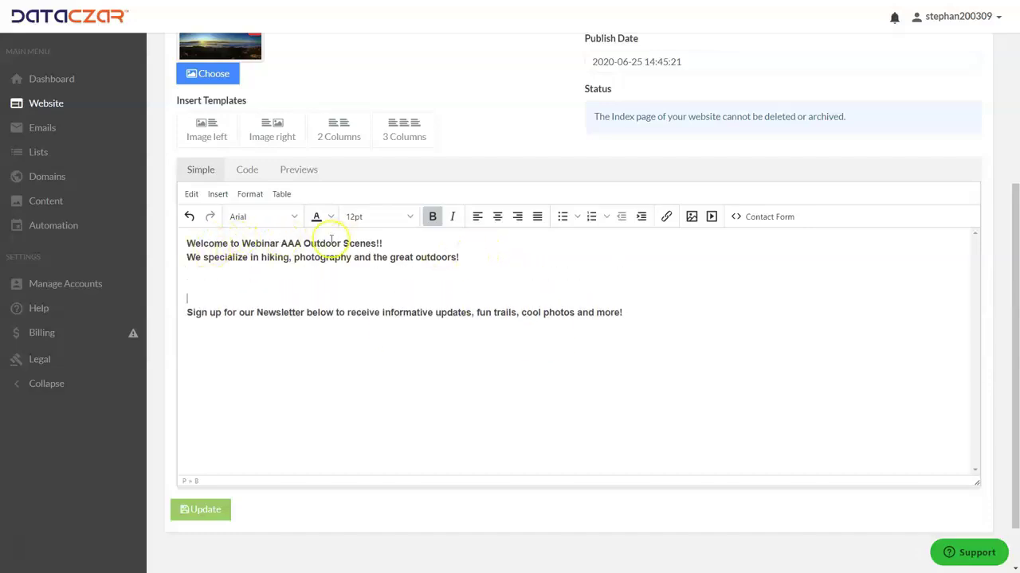
- Center the welcome line and the "We specialize in hiking" line, and reapply bold to both
drag(184, 242, 590, 271)
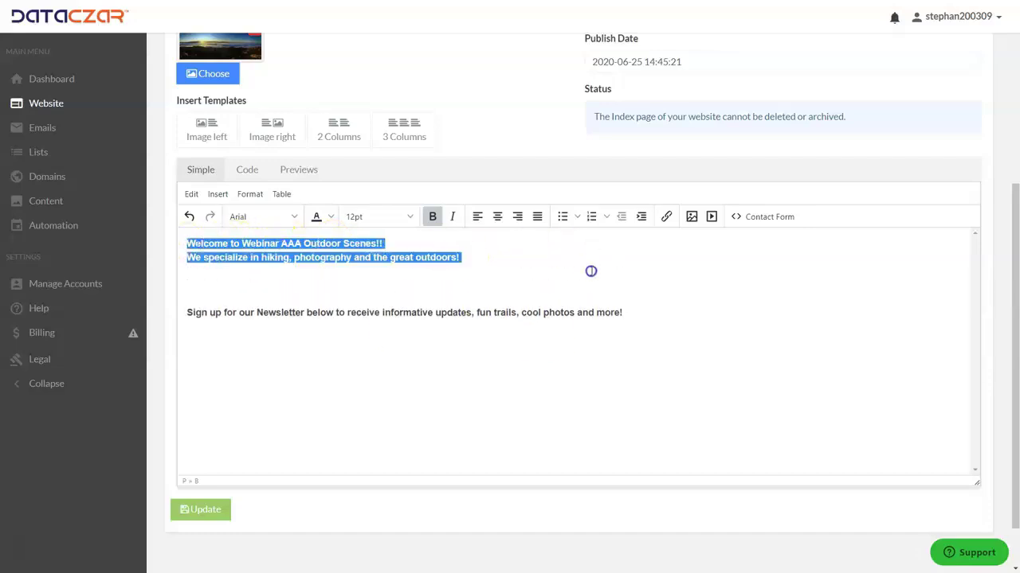
click(496, 223)
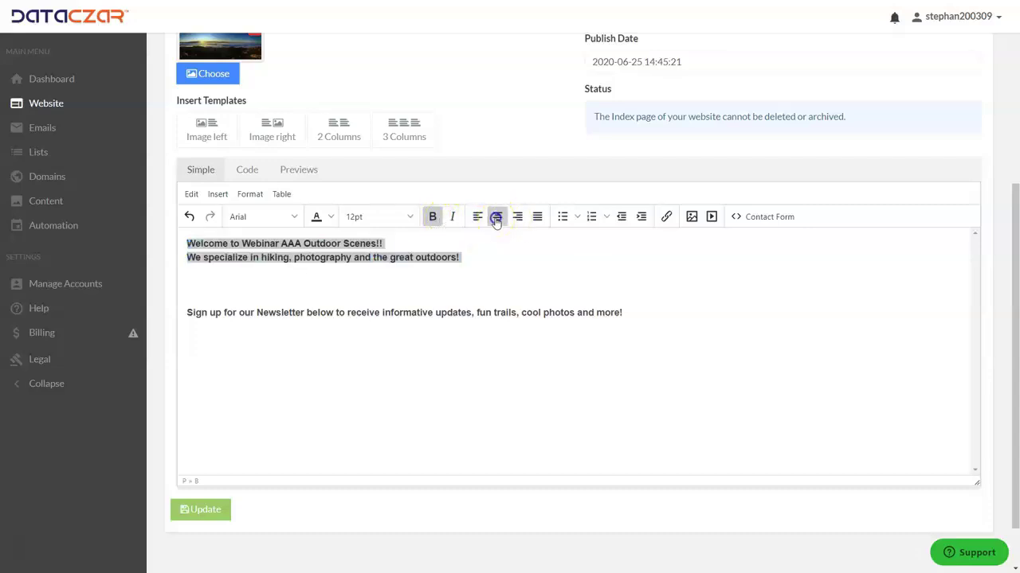
click(432, 218)
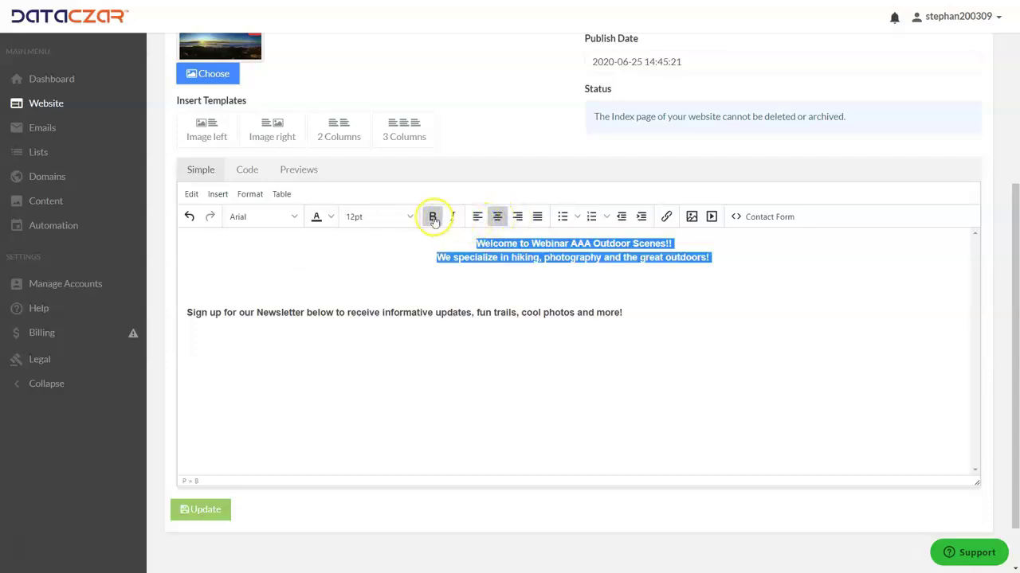
click(431, 217)
click(699, 244)
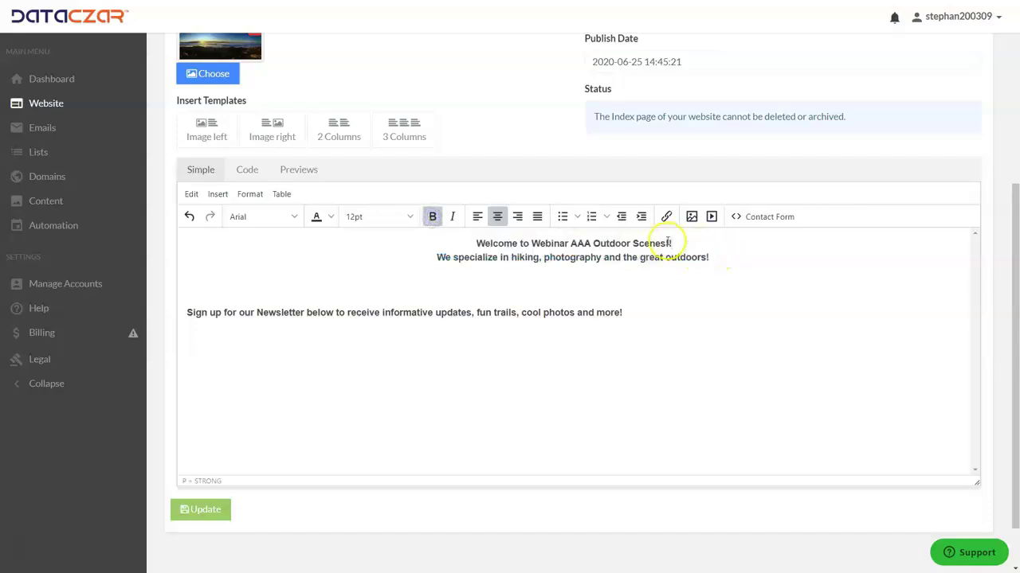
- Set the welcome line's font size to 18pt and the "We specialize in hiking" line's to 14pt
drag(692, 241, 464, 239)
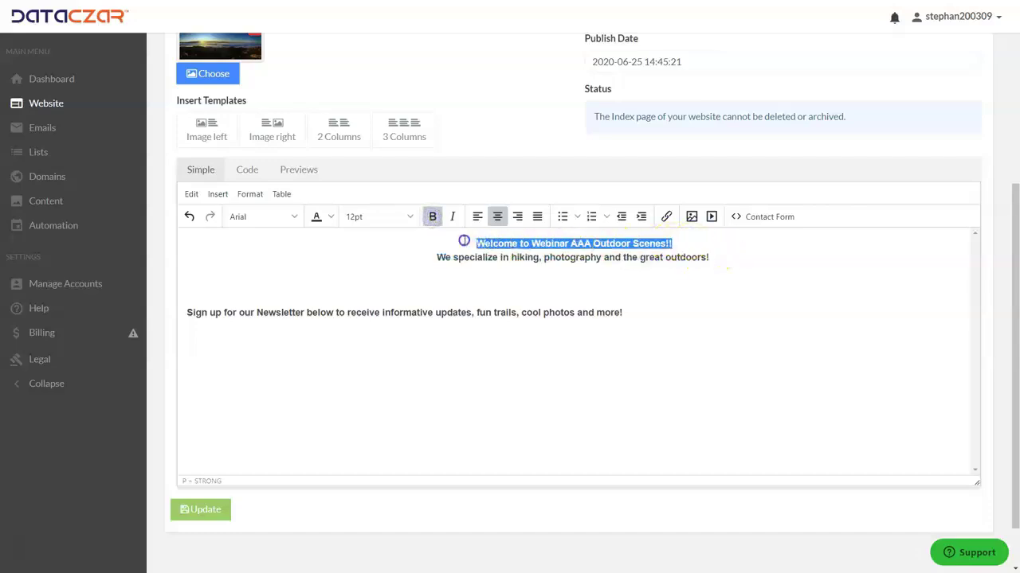
click(375, 217)
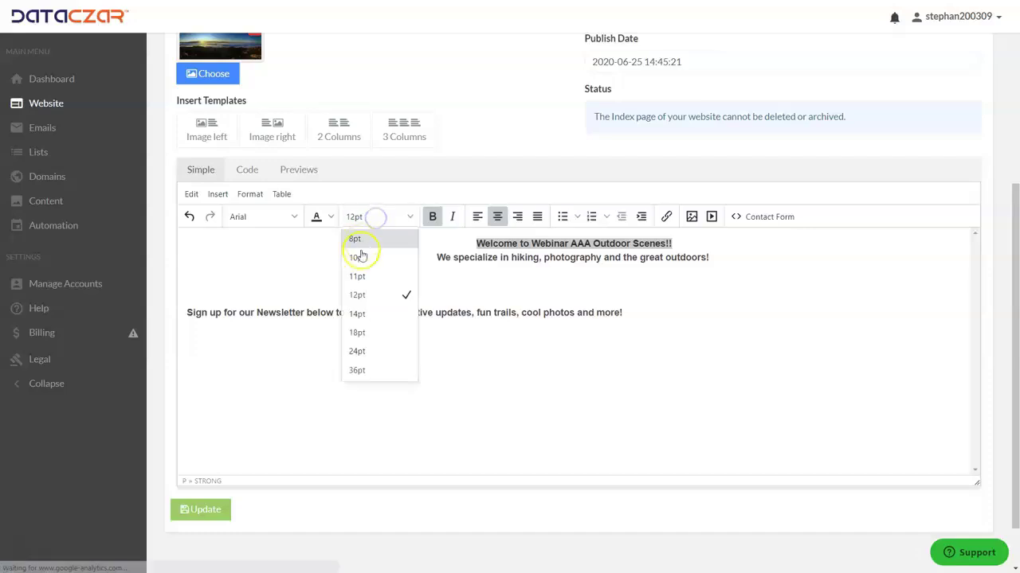
click(374, 331)
drag(717, 264, 428, 268)
click(469, 277)
click(386, 217)
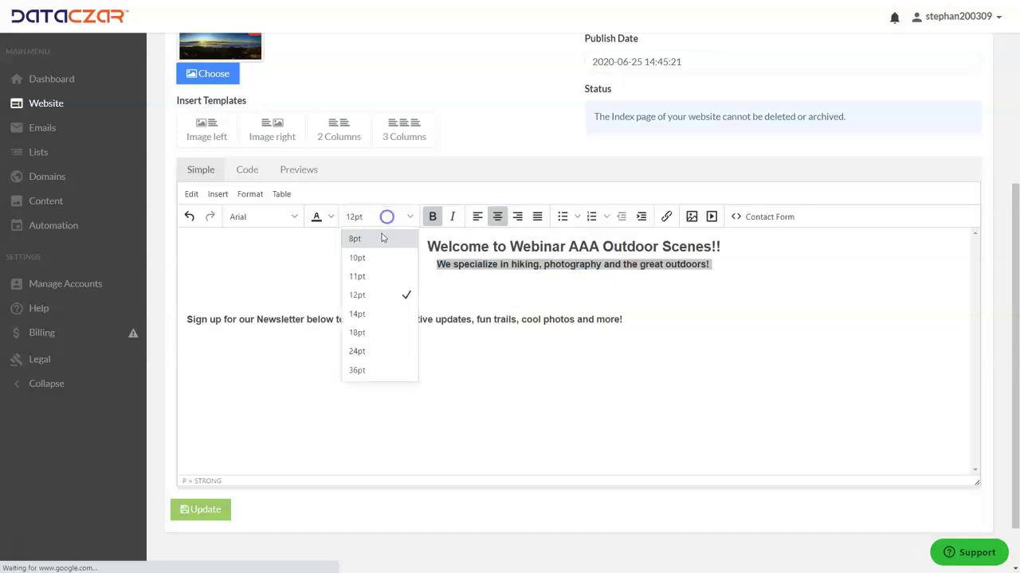
click(365, 314)
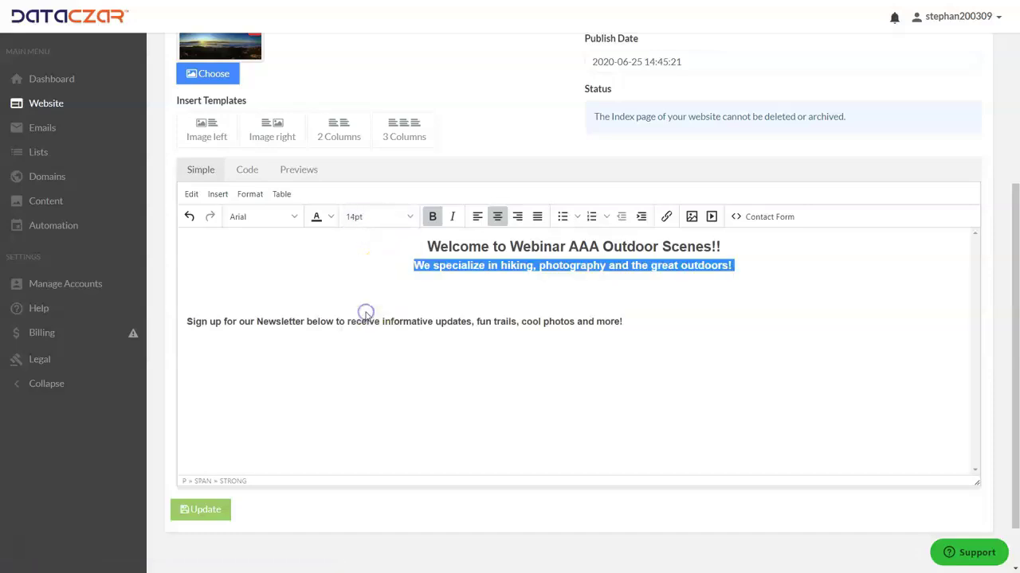
- Color the two centered lines of the Home page text dark teal green
click(424, 241)
drag(424, 241, 847, 266)
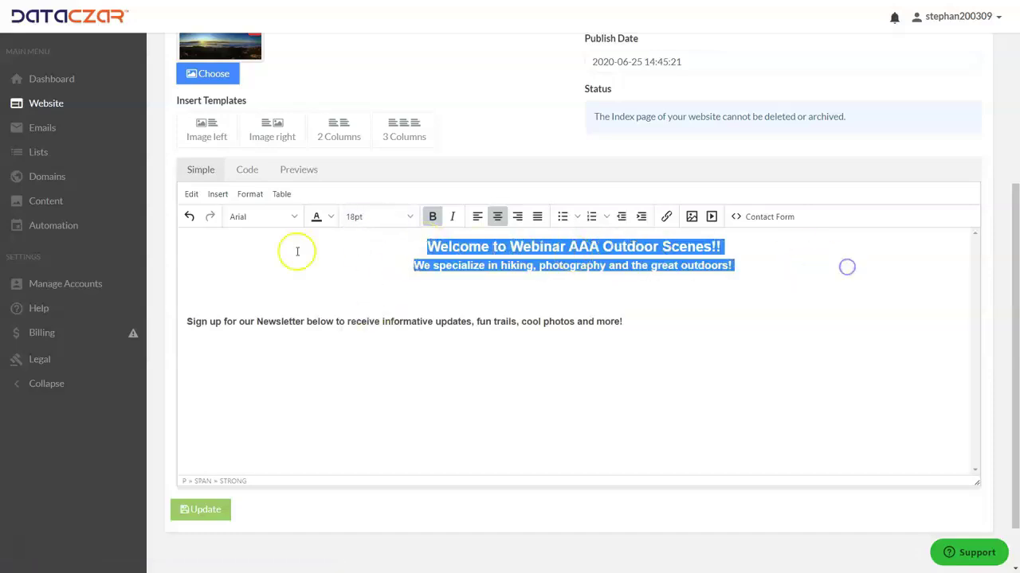
click(330, 217)
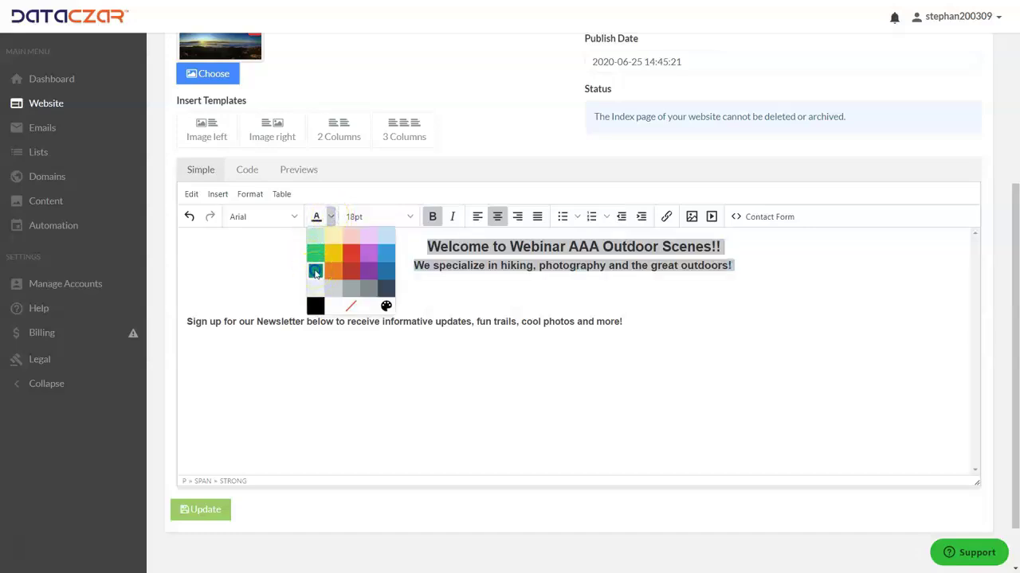
click(315, 273)
click(757, 263)
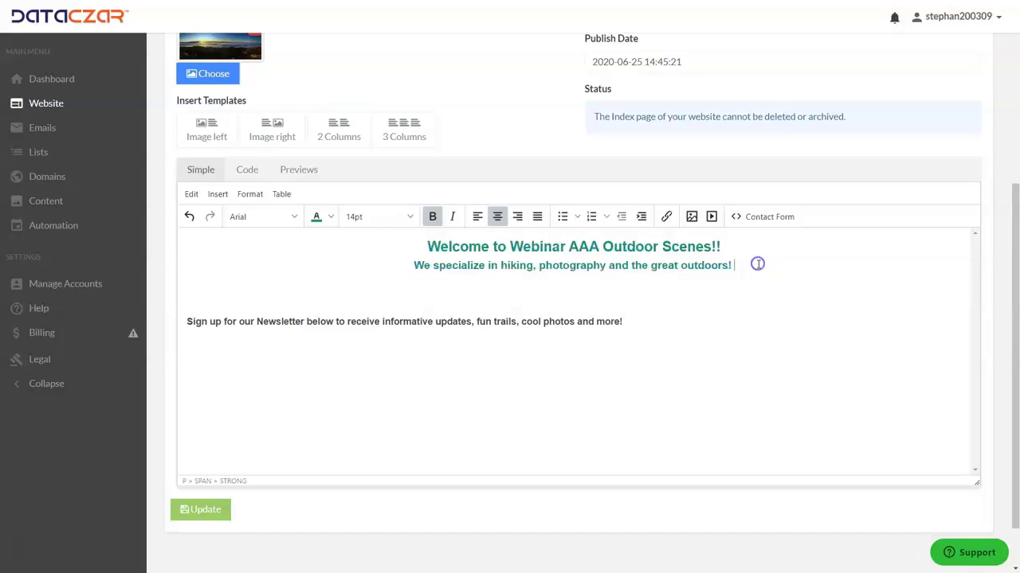
- Insert the giant sequoia trees photo from My Images on a new line below the "We specialize in hiking" line
key(Return)
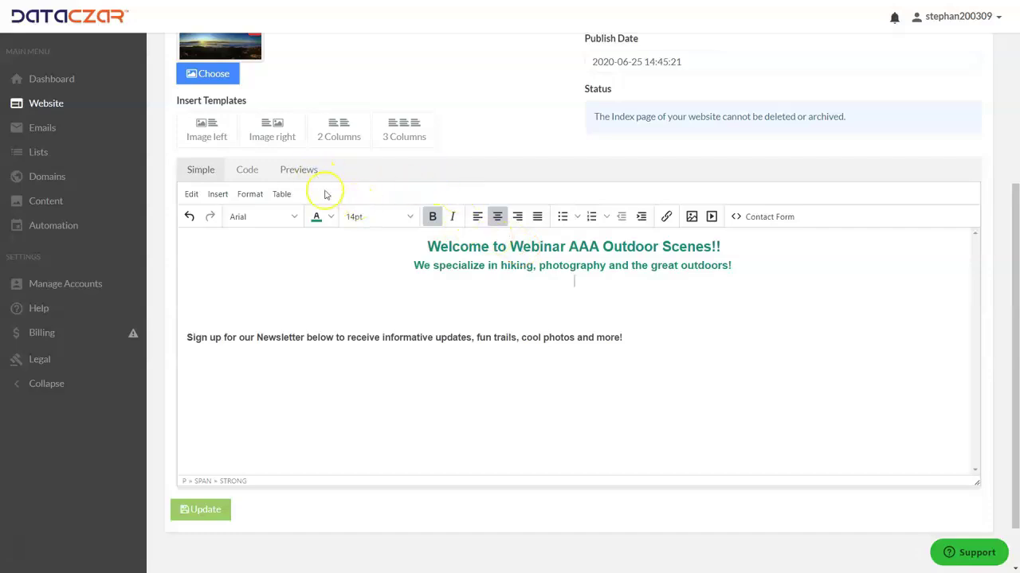
click(691, 219)
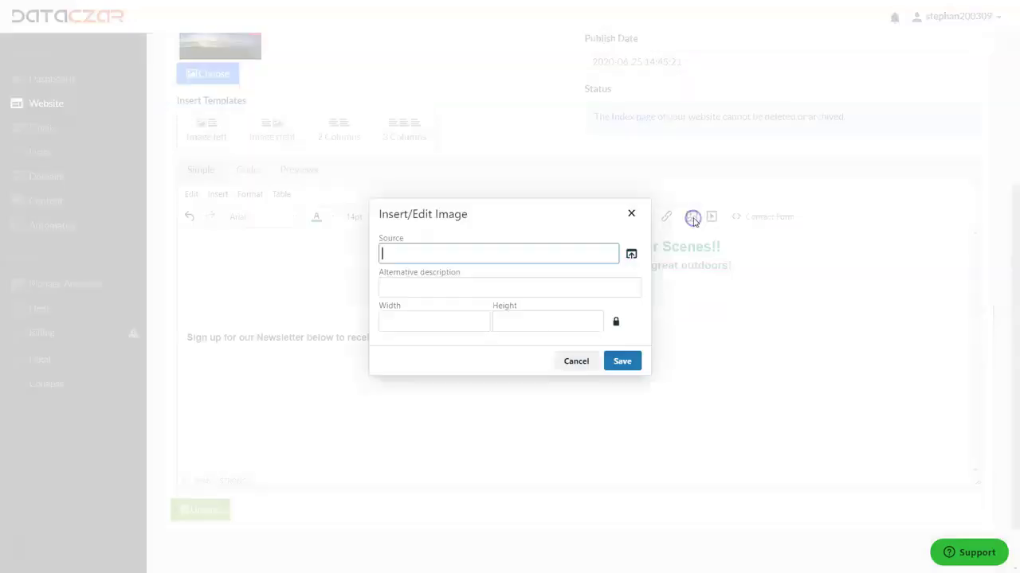
click(632, 255)
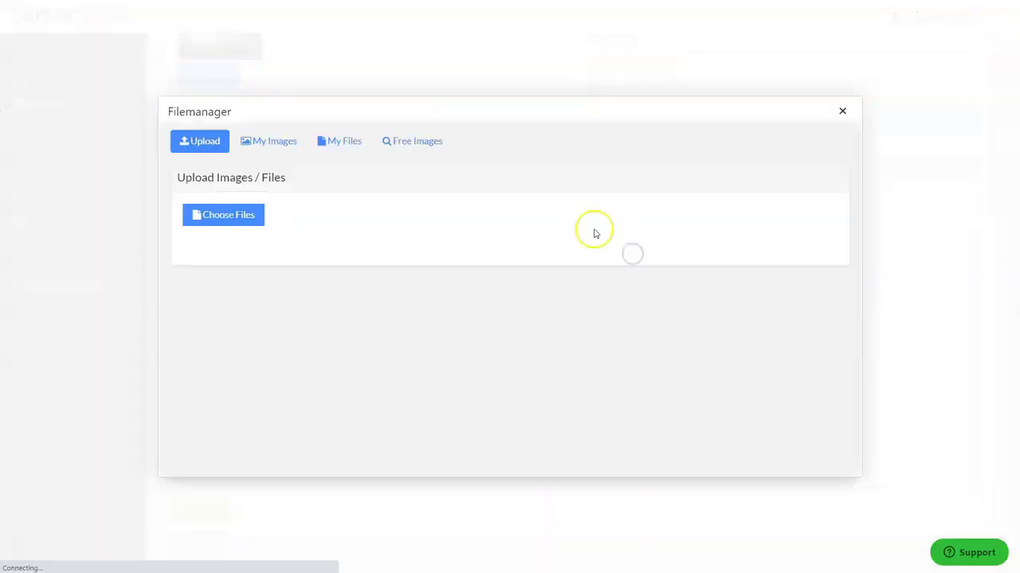
click(270, 141)
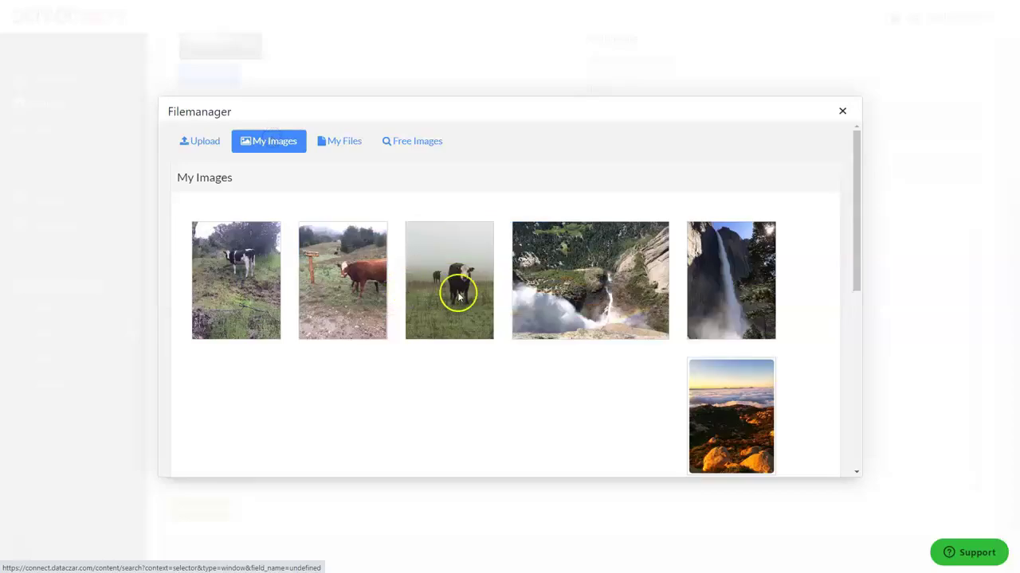
scroll(541, 314, down, 5)
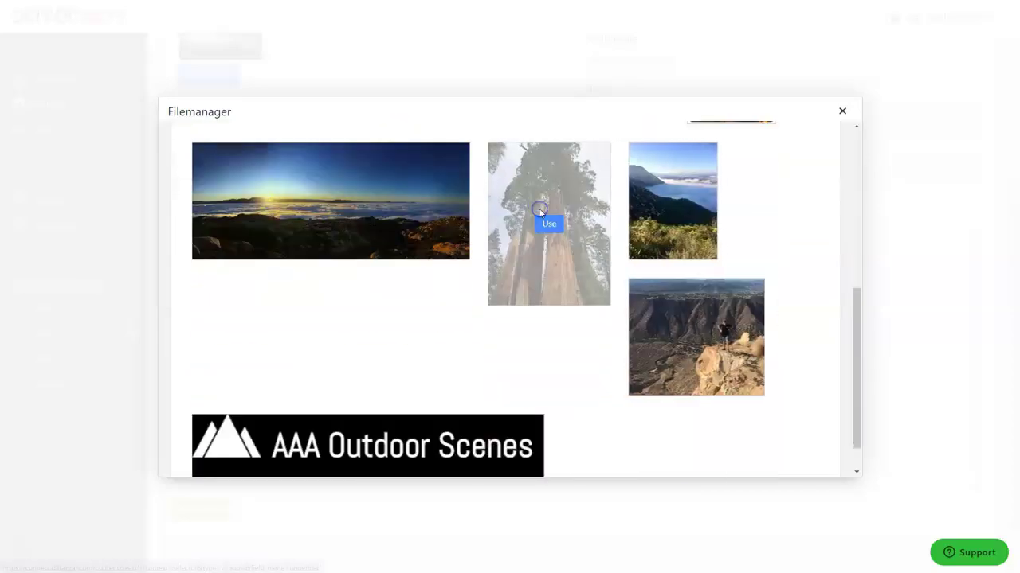
click(548, 231)
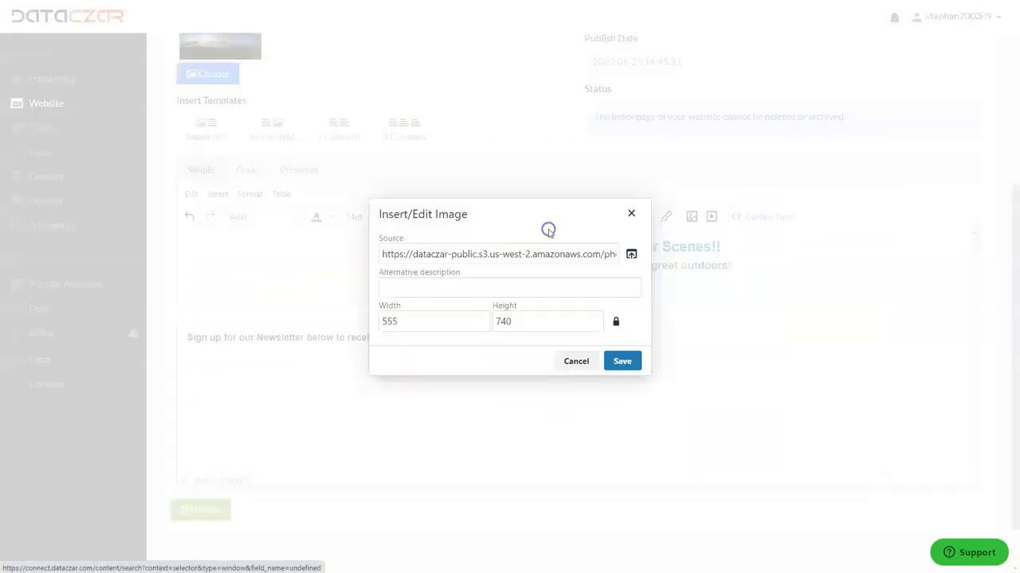
click(624, 362)
scroll(621, 337, down, 2)
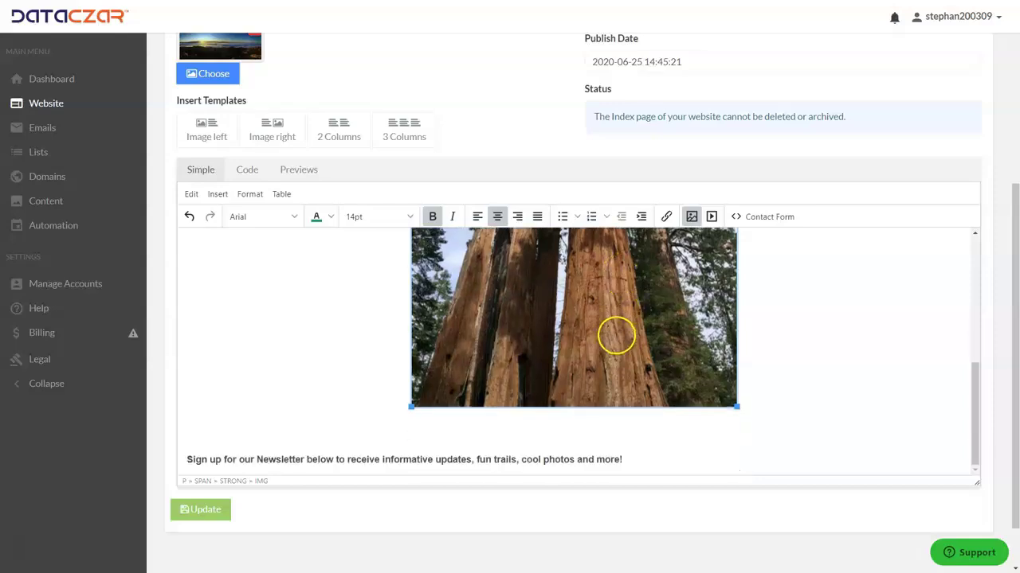
- Review the Home page content and save the page update
scroll(606, 335, down, 1)
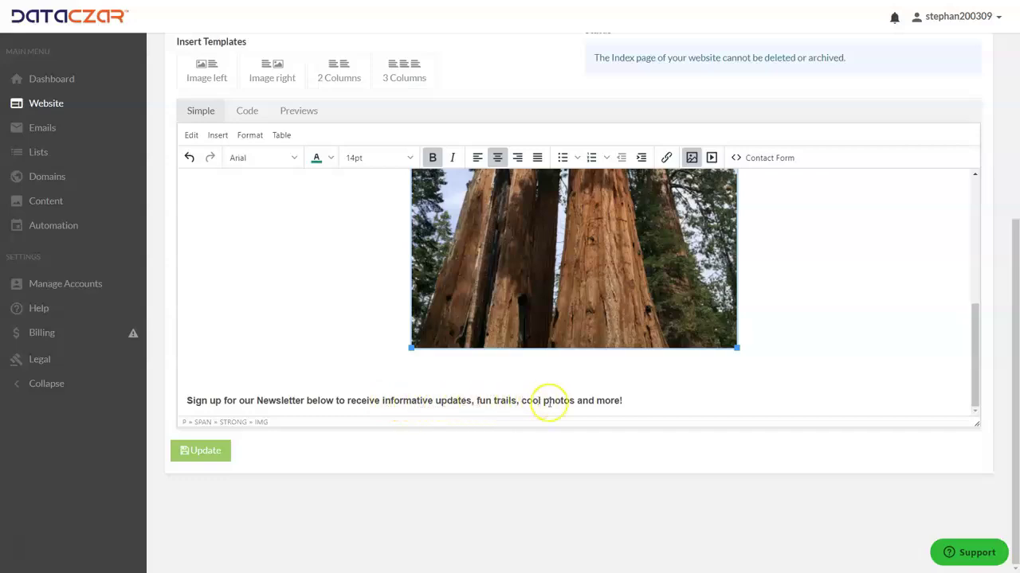
scroll(287, 342, up, 5)
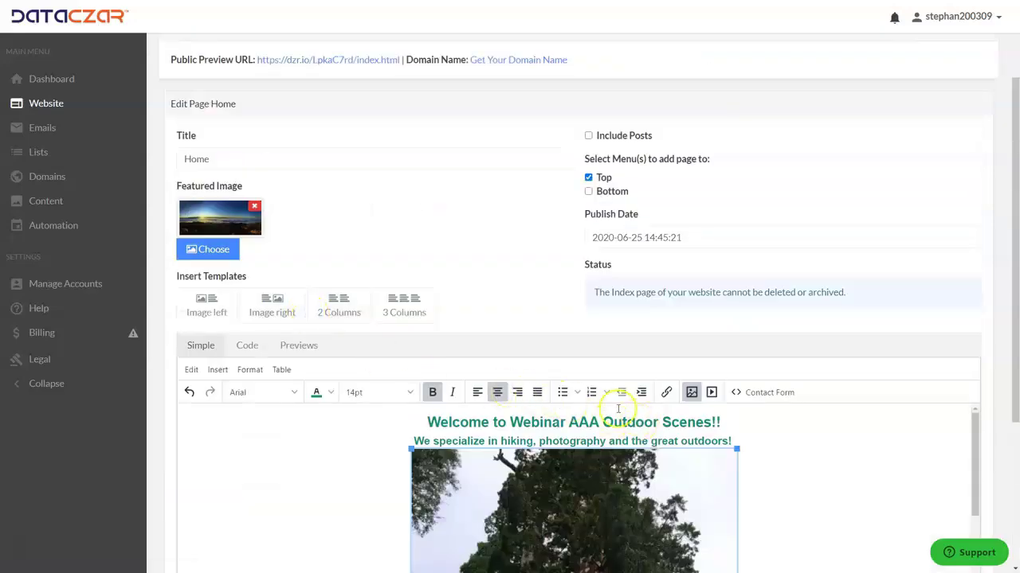
scroll(287, 367, down, 8)
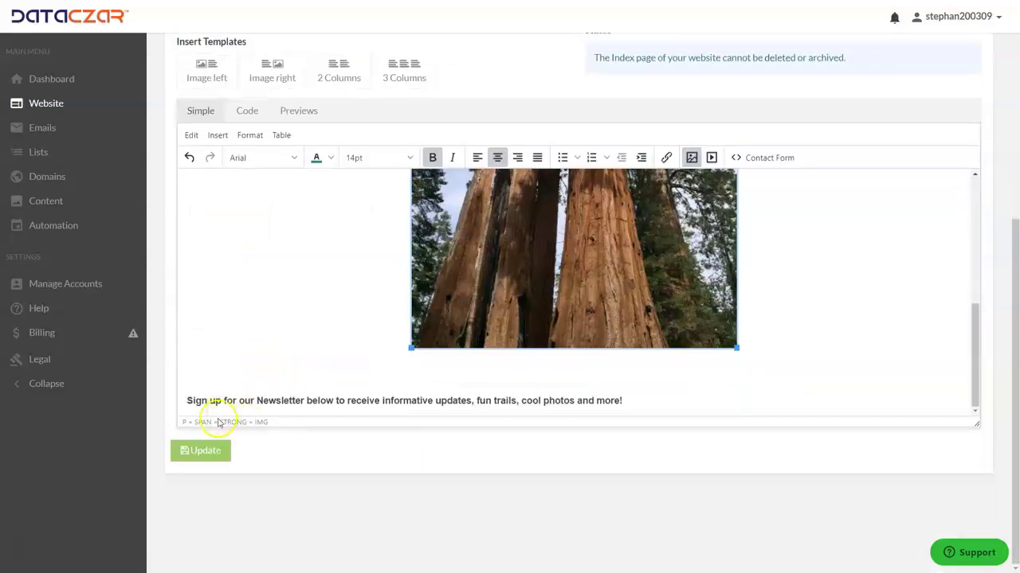
click(201, 454)
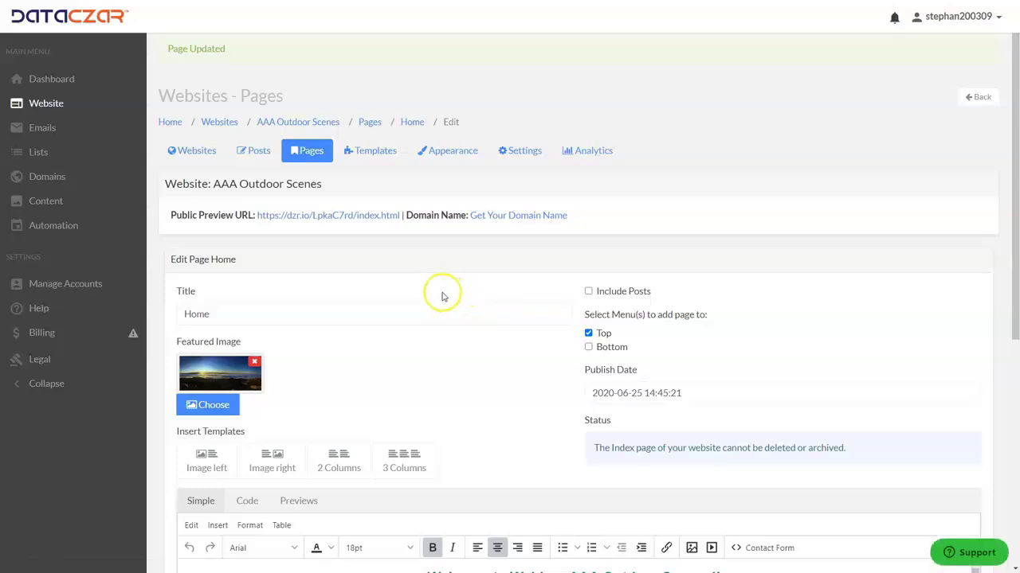
- Create a new page in the Top menu with the title "Photo Gallery"
click(311, 151)
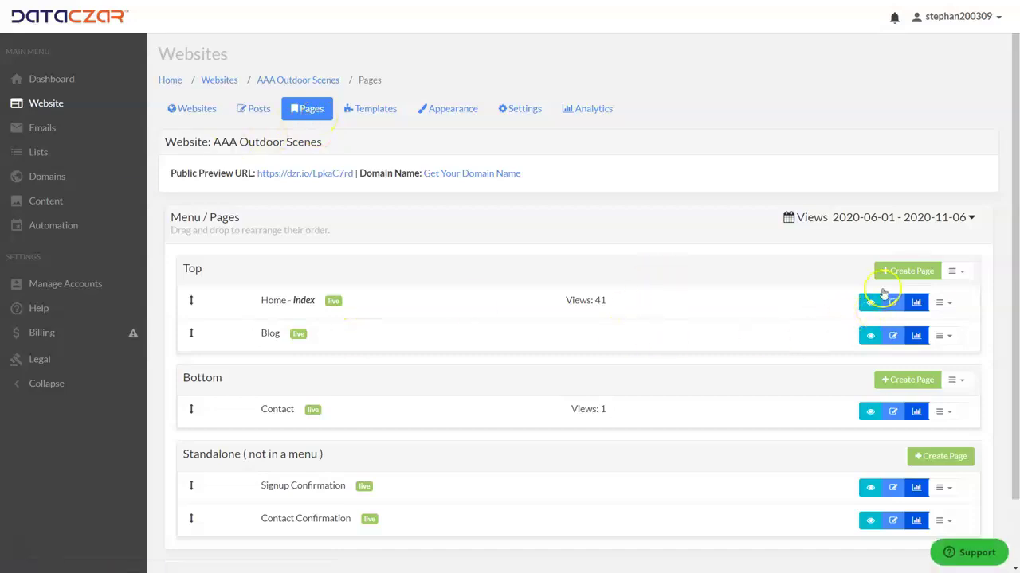
click(899, 271)
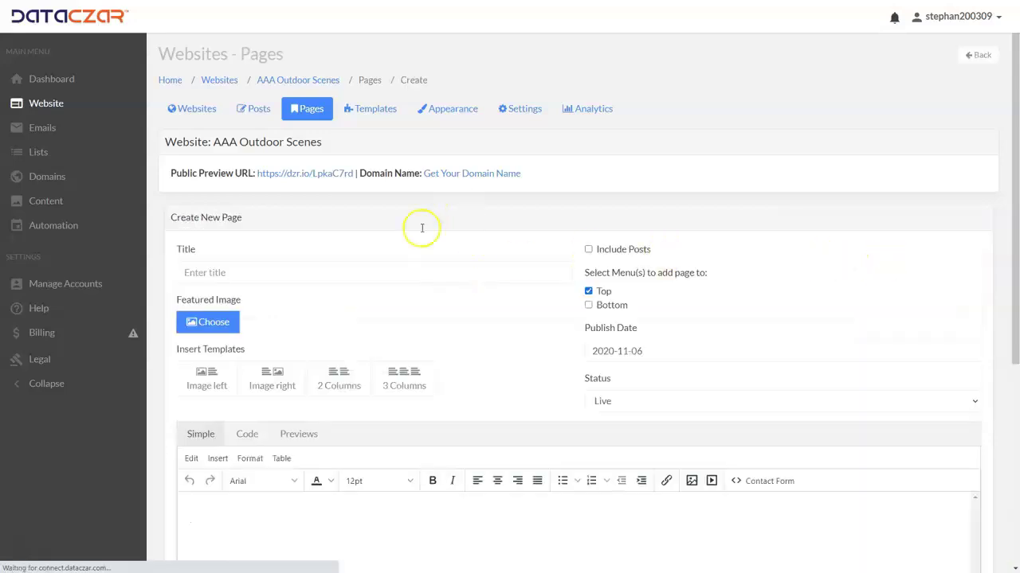
click(221, 271)
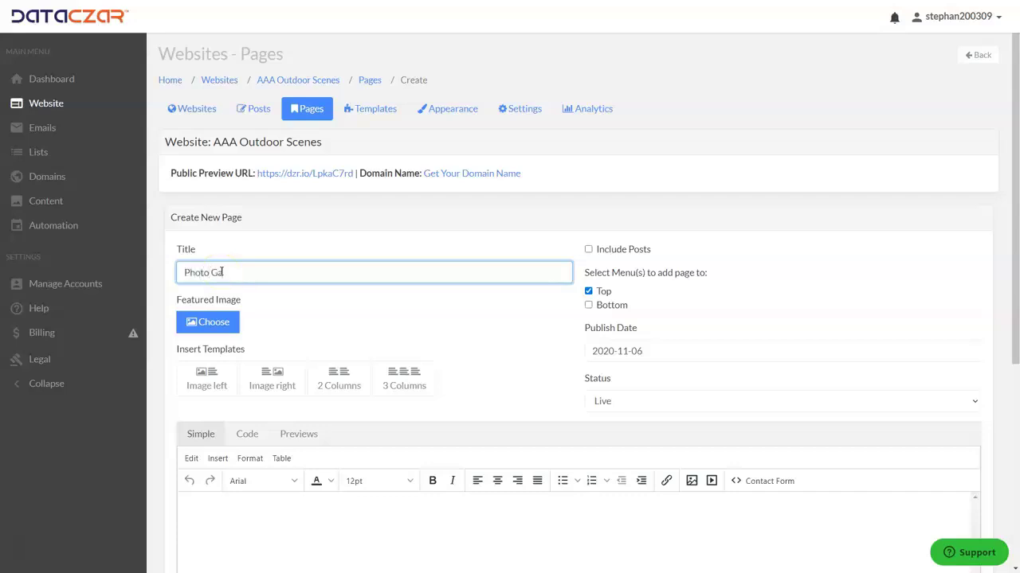
text(Photo Gallery)
scroll(510, 399, down, 3)
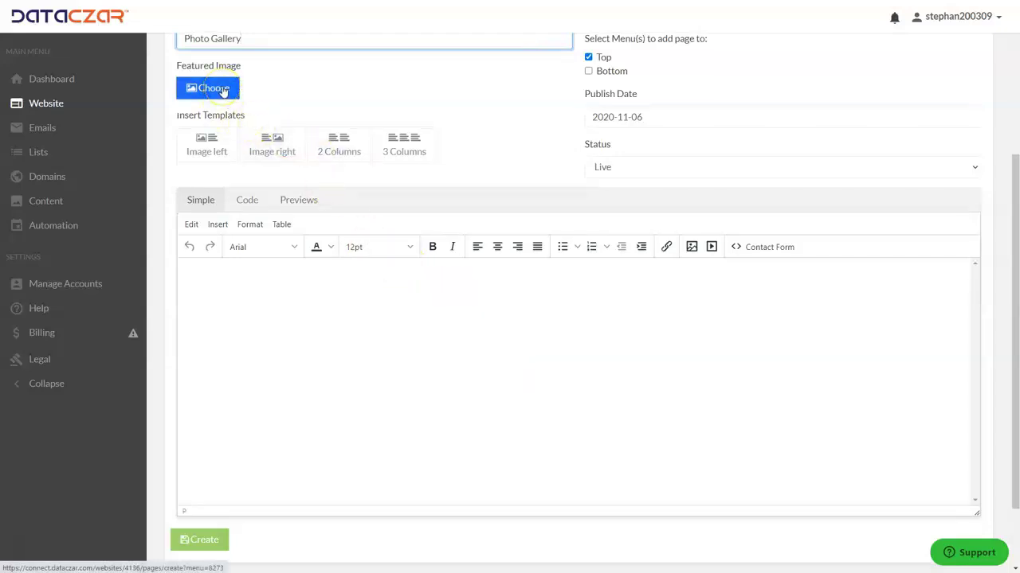
- Set the new page's featured image to the mountain slope above the clouds photo from My Images
click(224, 91)
click(293, 136)
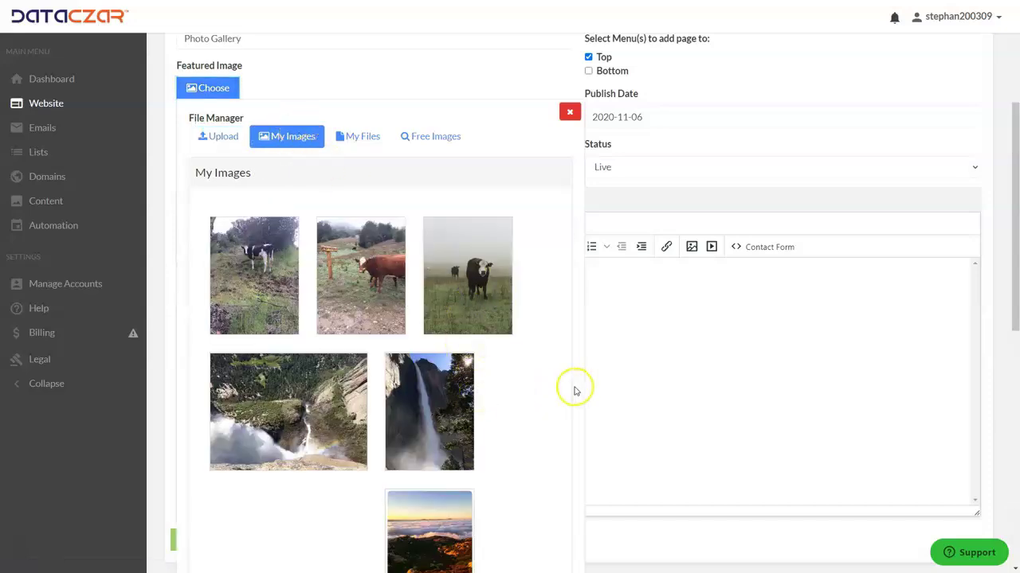
scroll(560, 393, down, 2)
scroll(560, 396, down, 3)
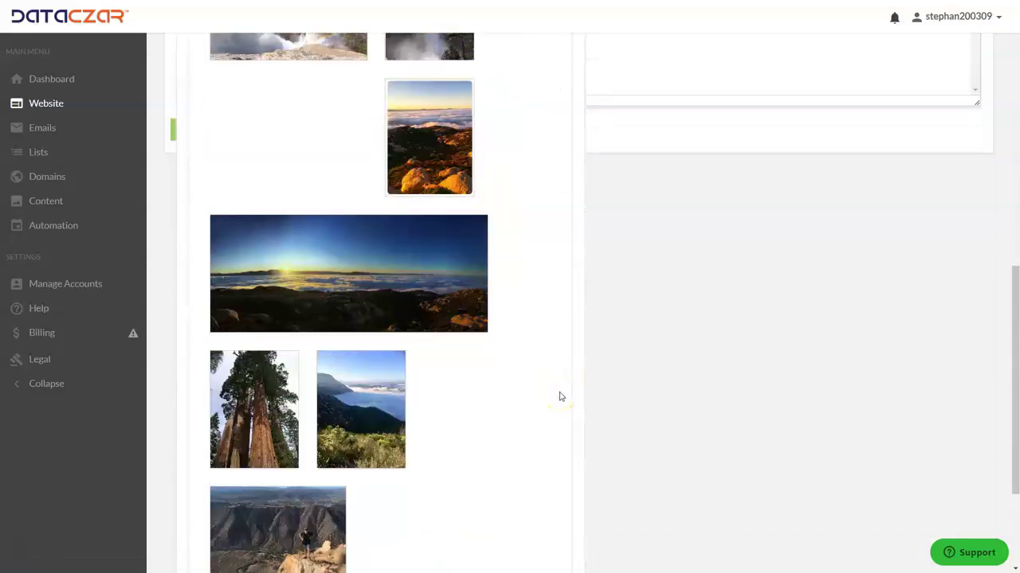
scroll(560, 396, up, 2)
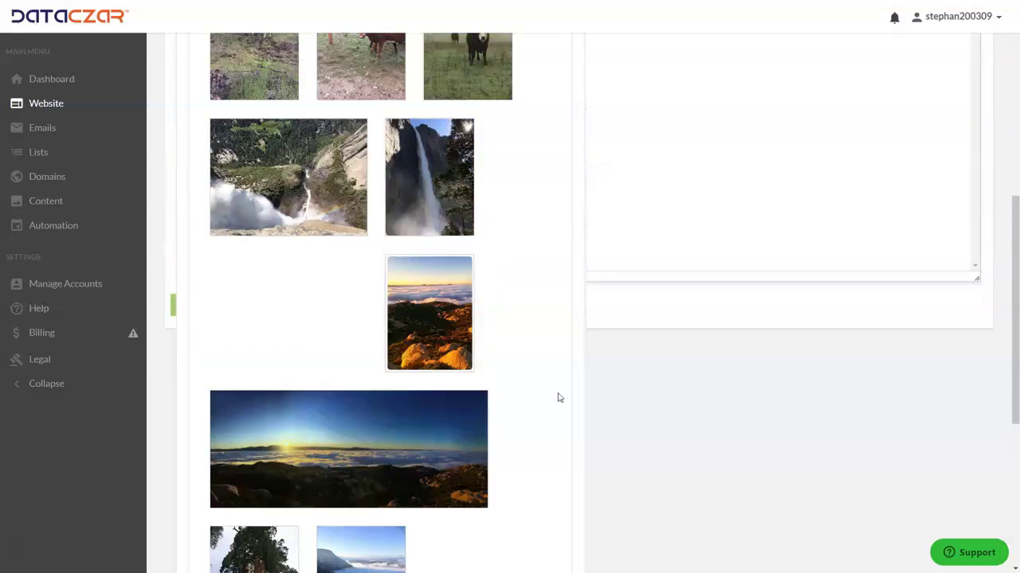
scroll(560, 395, down, 3)
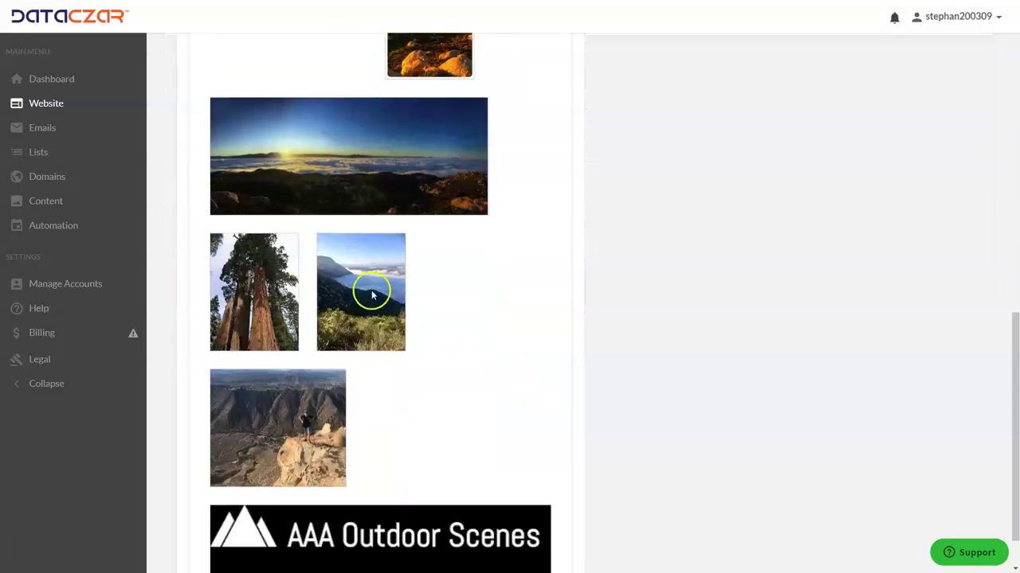
mouse_move(374, 290)
click(387, 323)
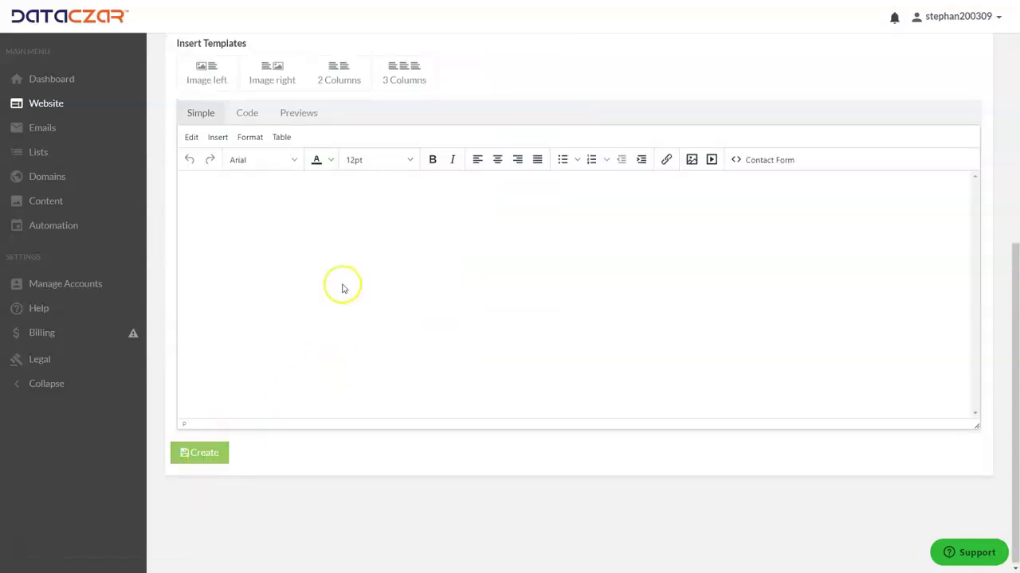
scroll(326, 283, up, 3)
scroll(319, 375, down, 3)
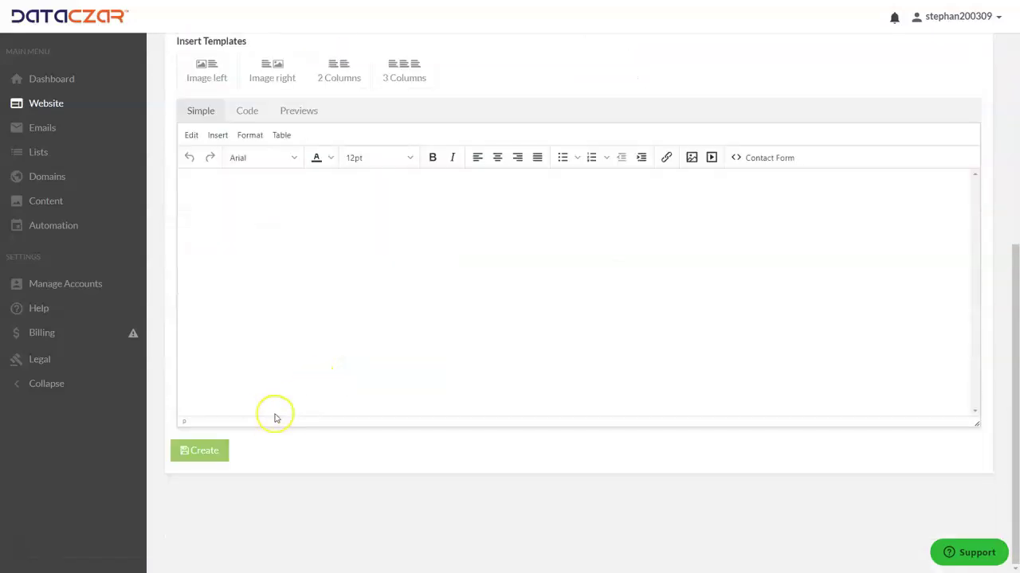
- Add a "Photo Gallery" heading to the page body, formatted bold, 18pt and centered
scroll(275, 418, up, 4)
click(524, 470)
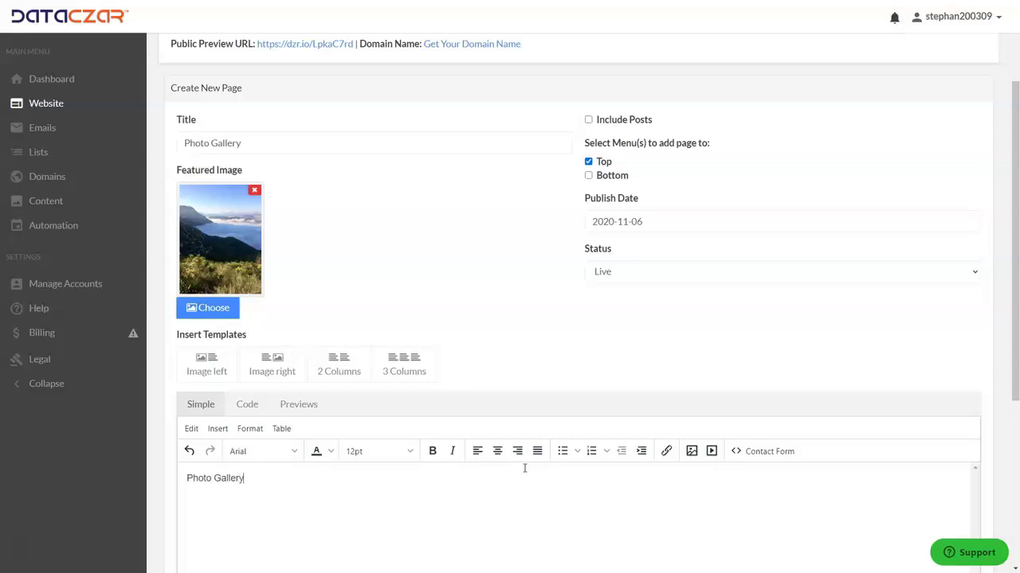
drag(262, 479, 170, 483)
click(431, 452)
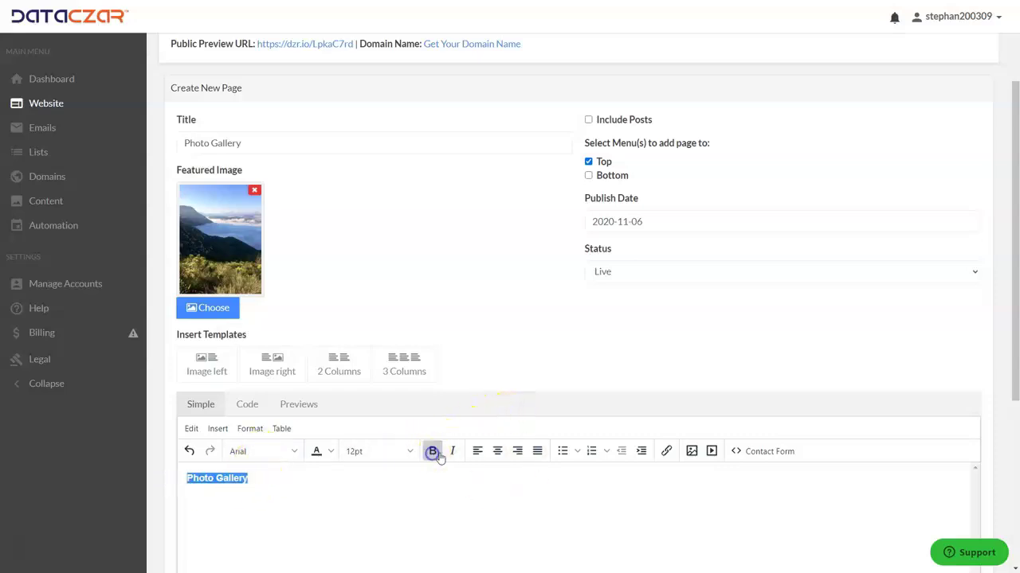
click(380, 452)
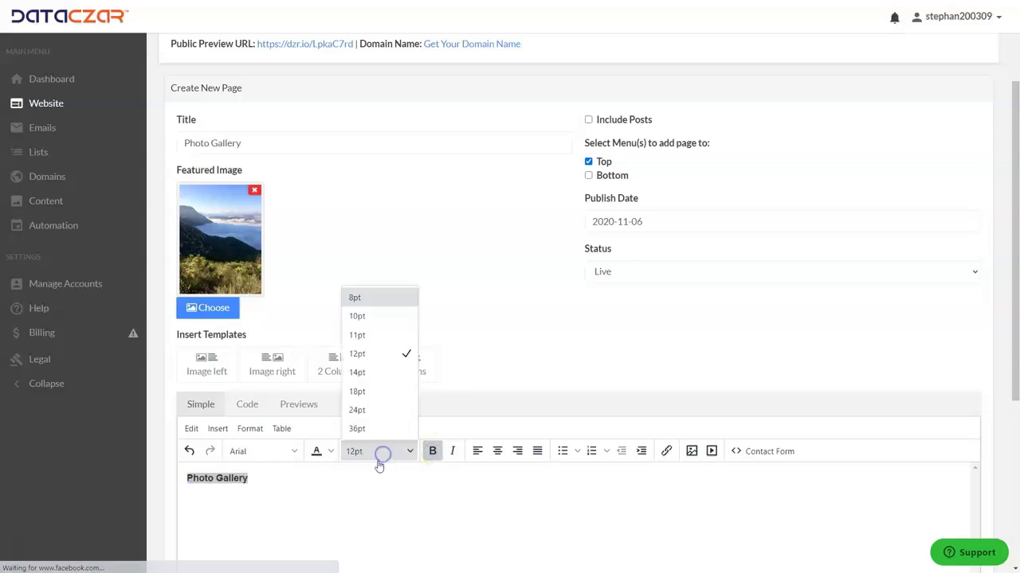
click(365, 391)
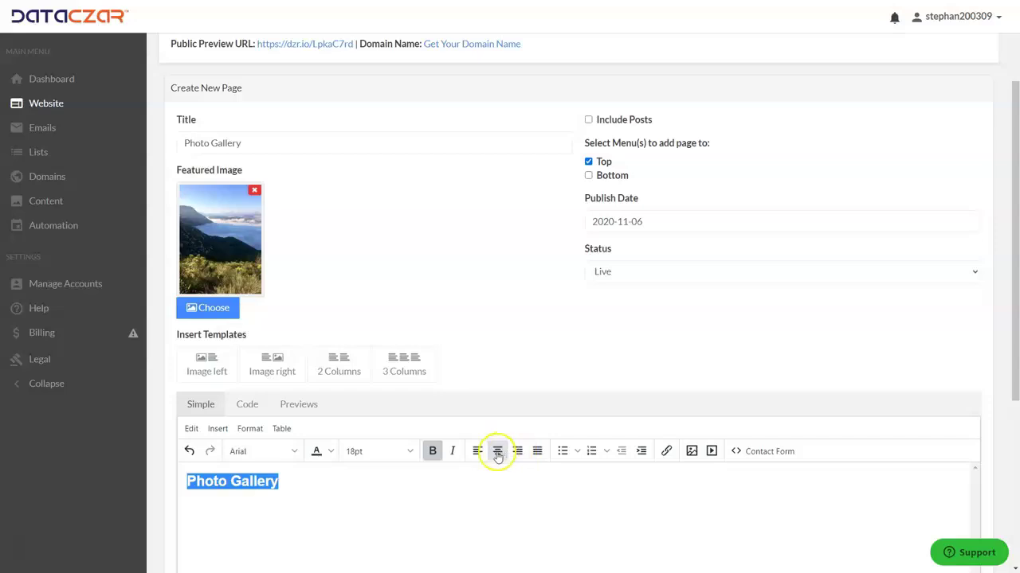
click(497, 452)
- Insert the 3 Columns template on a new line below the "Photo Gallery" heading
scroll(598, 391, down, 2)
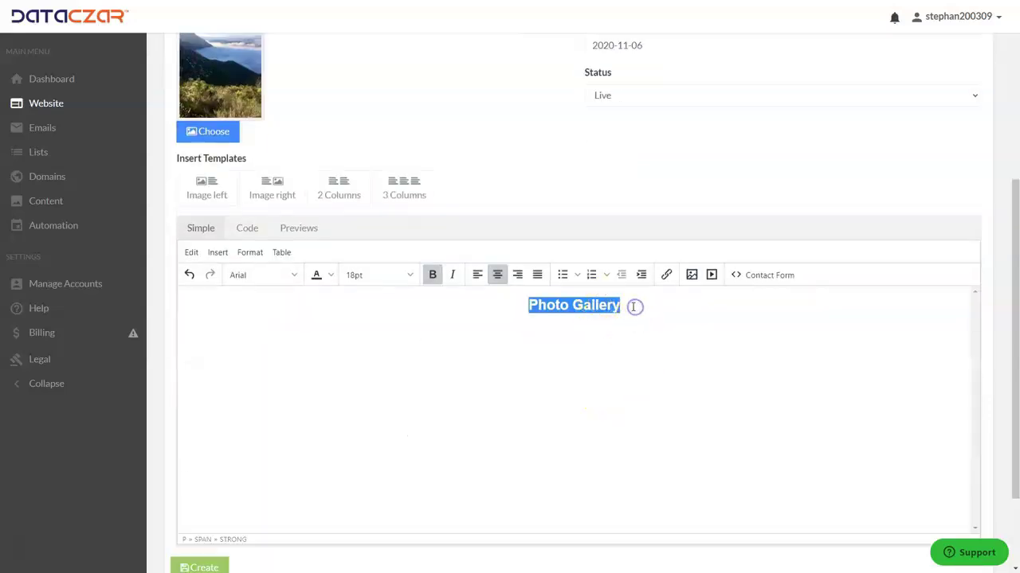
click(628, 306)
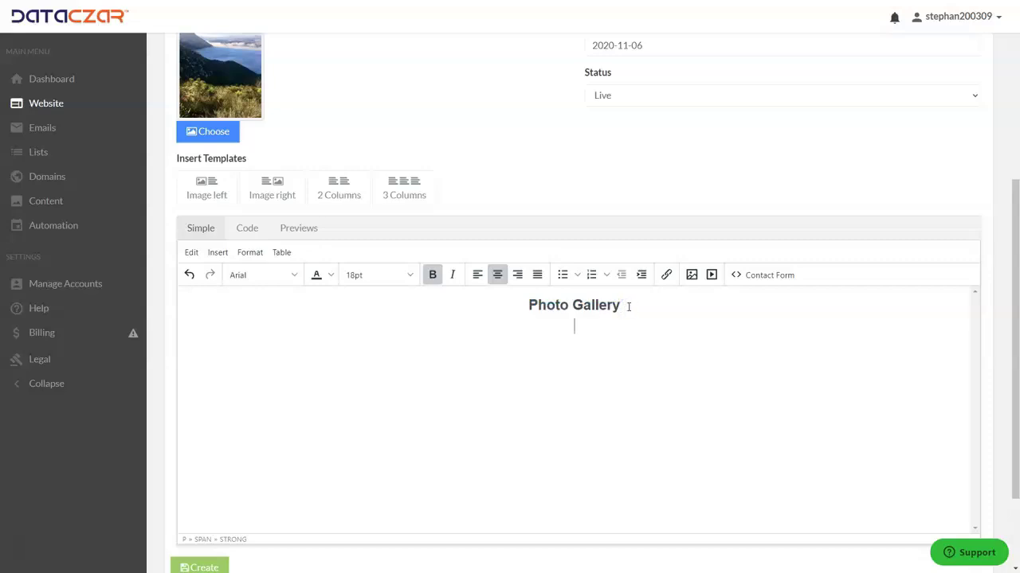
click(405, 187)
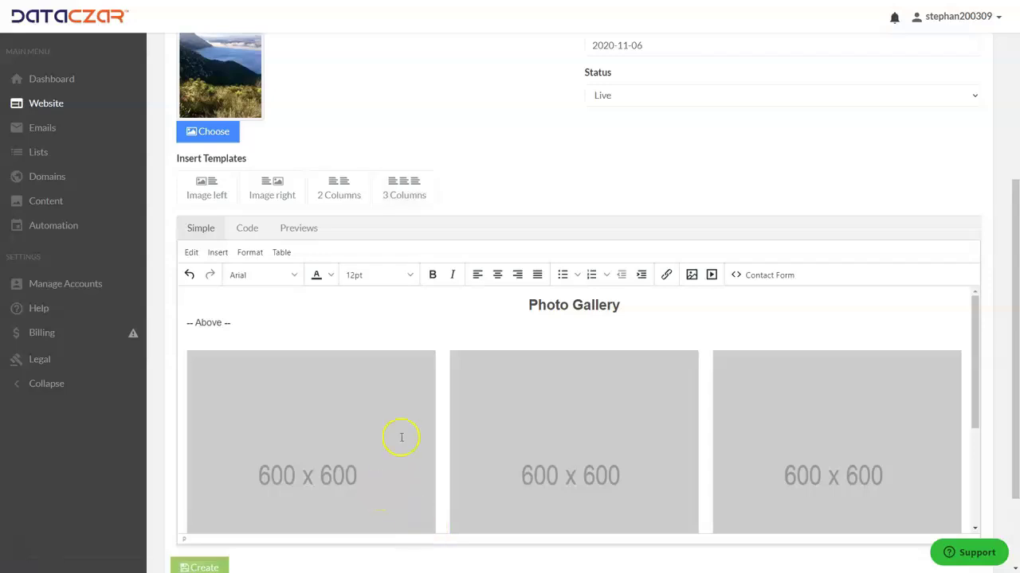
- Delete the Lorem ipsum placeholder text beneath all three image columns
scroll(406, 414, down, 3)
mouse_move(207, 442)
mouse_down()
mouse_move(198, 433)
mouse_move(225, 443)
mouse_up()
drag(310, 478, 231, 431)
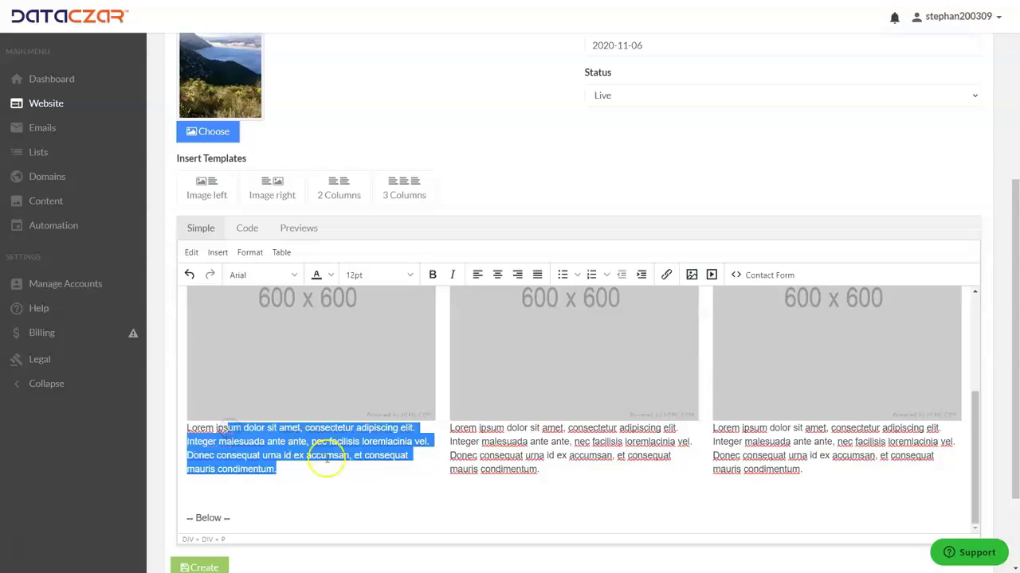
key(BackSpace)
click(551, 469)
drag(545, 473, 473, 426)
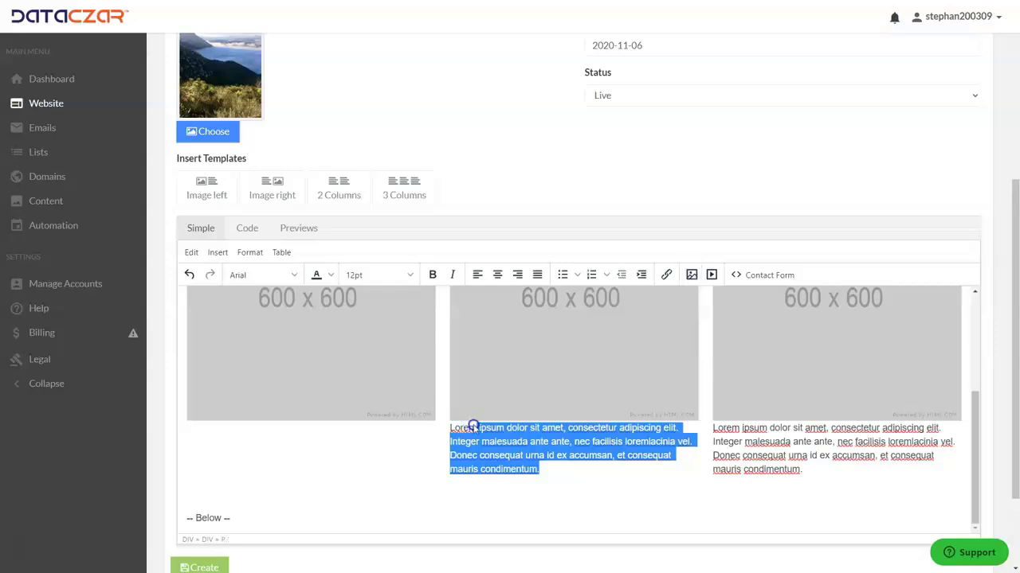
key(BackSpace)
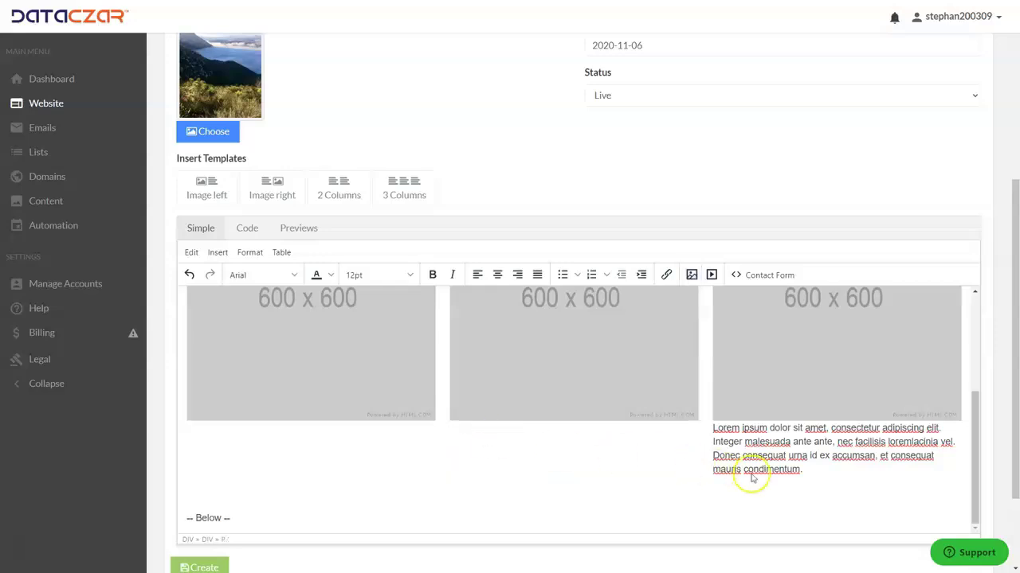
drag(810, 473, 739, 430)
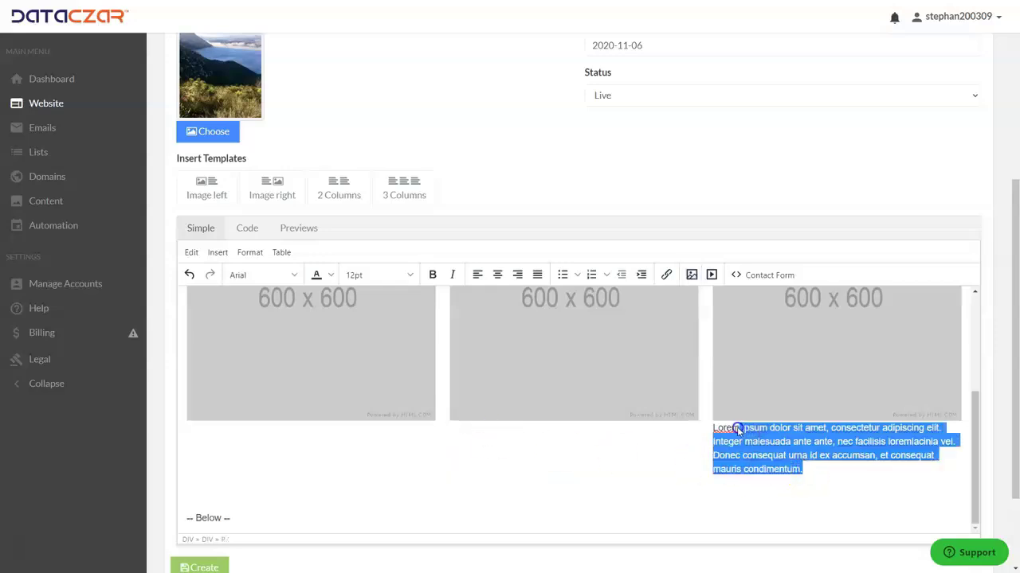
key(BackSpace)
key(BackSpace)
key(BackSpace)
key(BackSpace)
key(BackSpace)
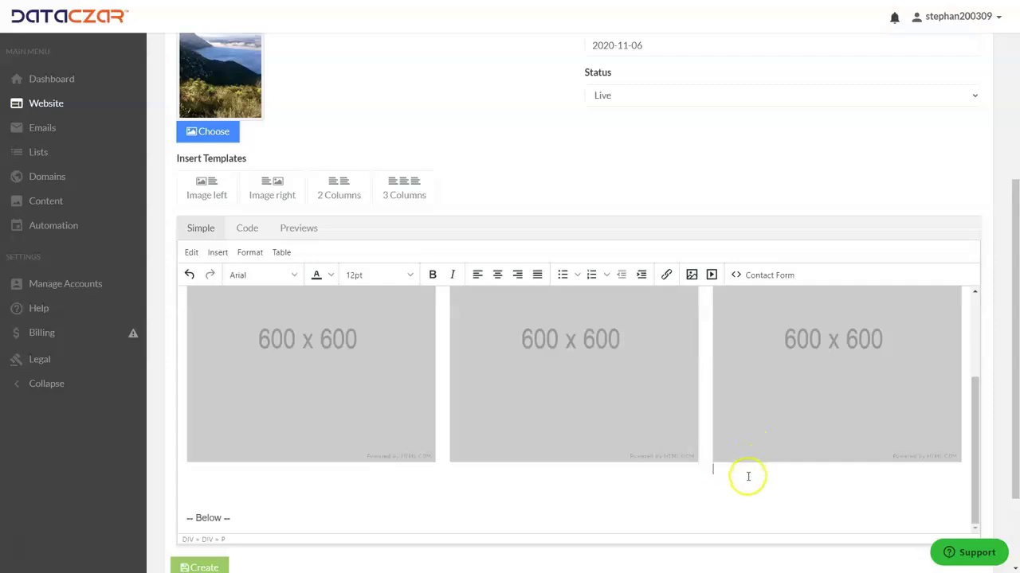
- Remove the "-- Above --" placeholder line between the heading and the image columns
scroll(310, 359, up, 5)
mouse_move(235, 322)
mouse_down()
mouse_move(176, 317)
mouse_move(235, 326)
mouse_up()
key(BackSpace)
key(BackSpace)
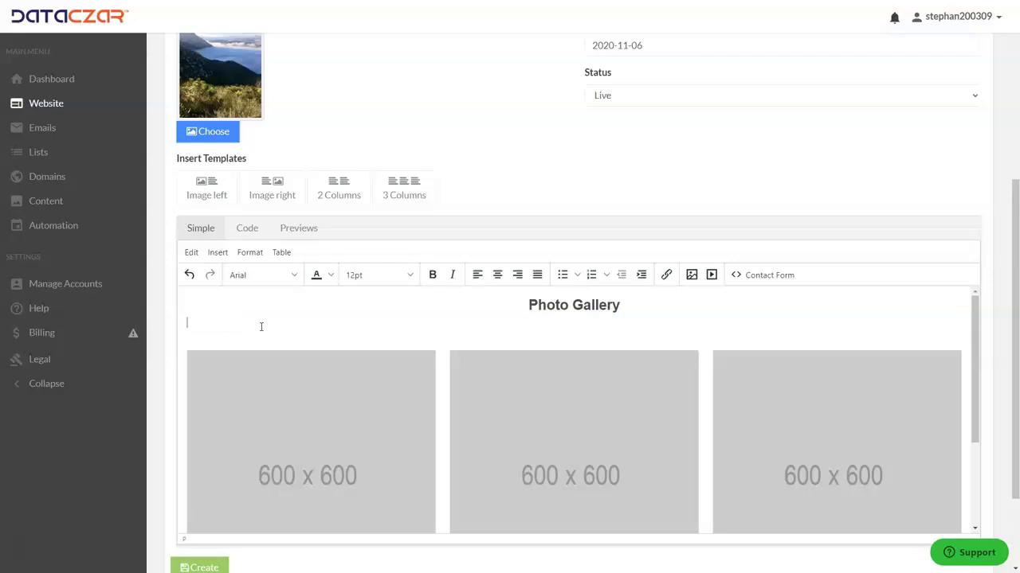
scroll(271, 382, down, 3)
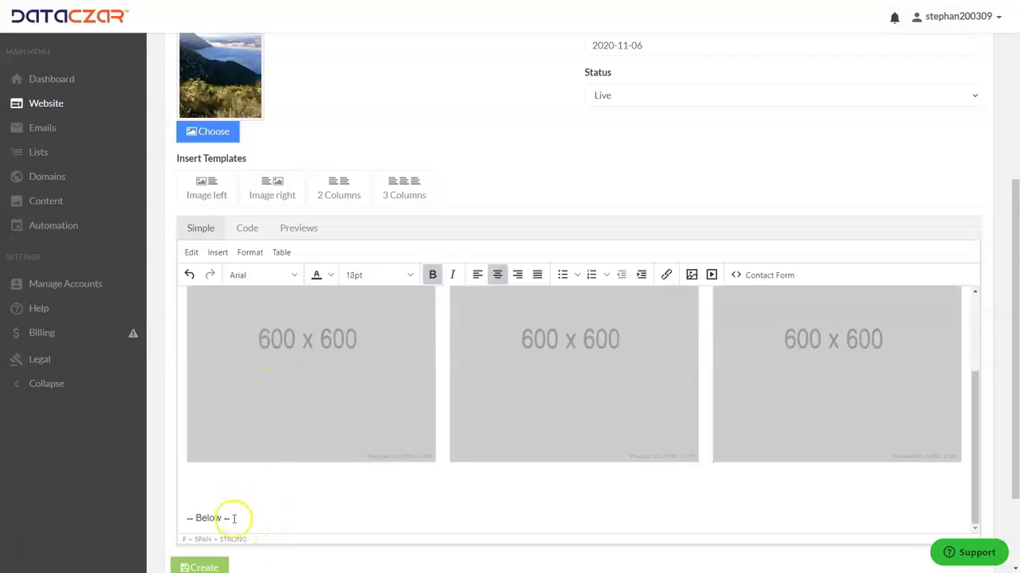
- Remove the "-- Below --" placeholder line beneath the image columns
drag(229, 518, 203, 516)
key(BackSpace)
key(BackSpace)
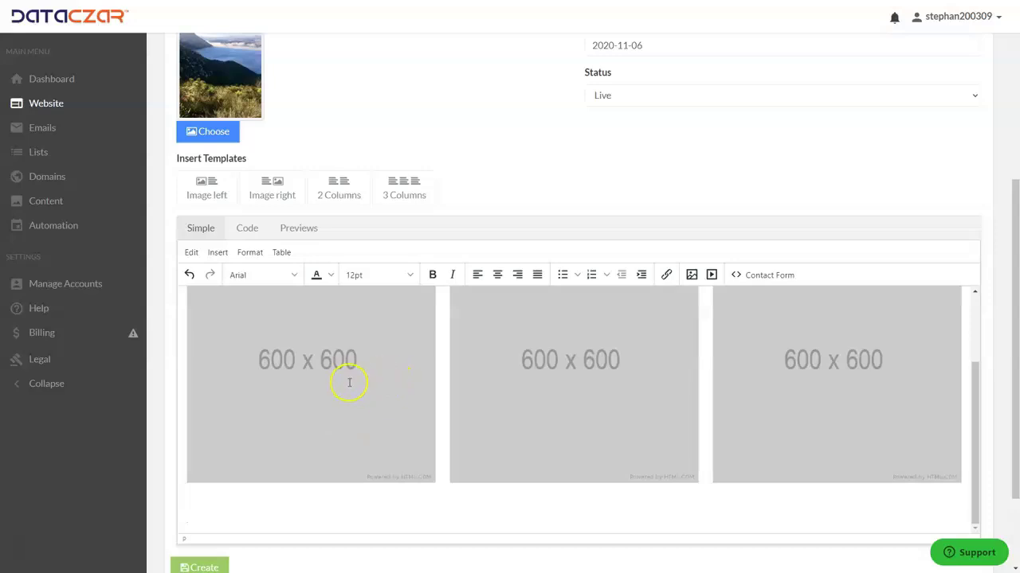
- Replace the first column's placeholder image with the black cow photo uploaded from the Saved_Images_Webinars folder
click(349, 383)
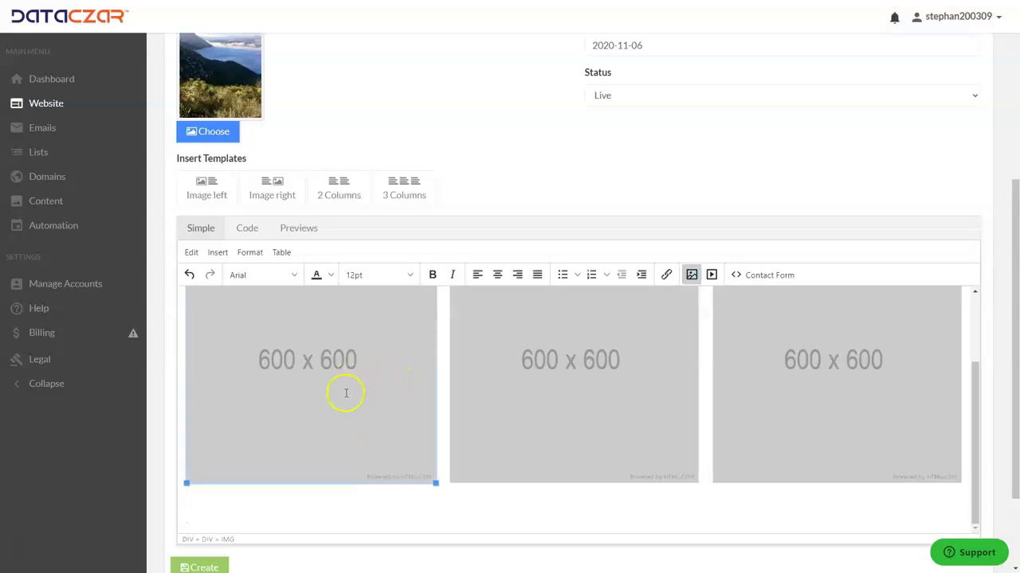
click(692, 275)
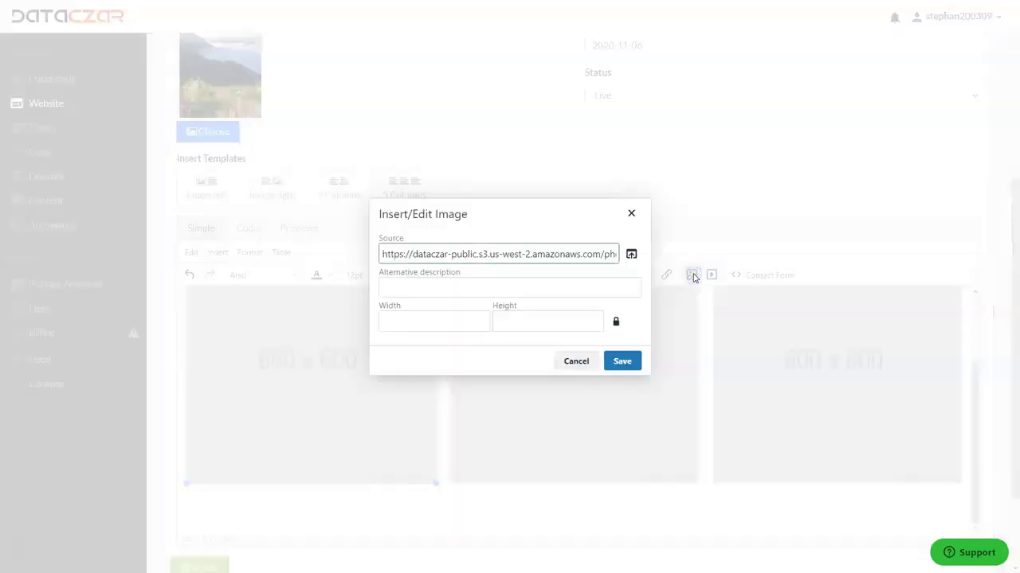
click(630, 255)
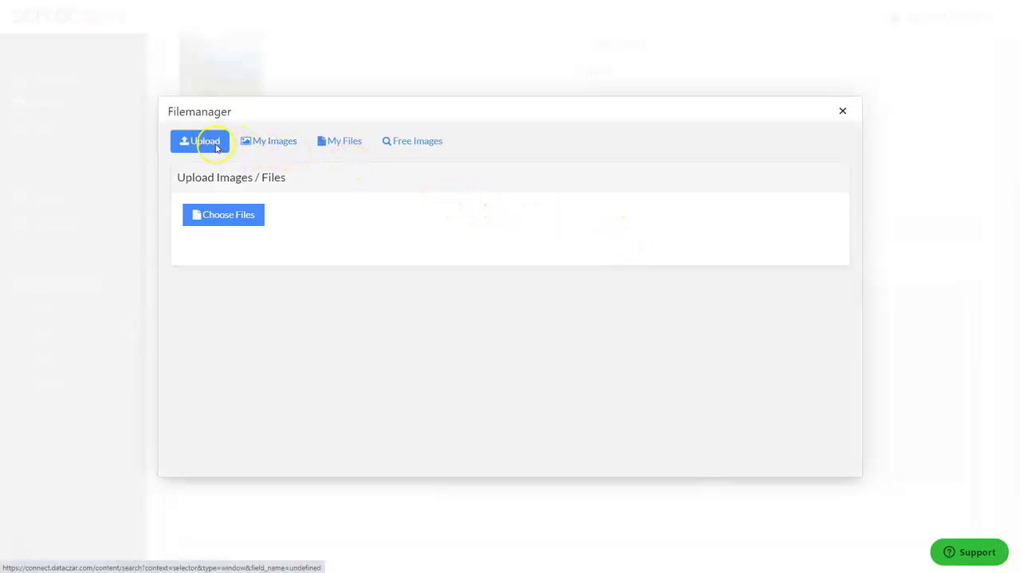
click(215, 215)
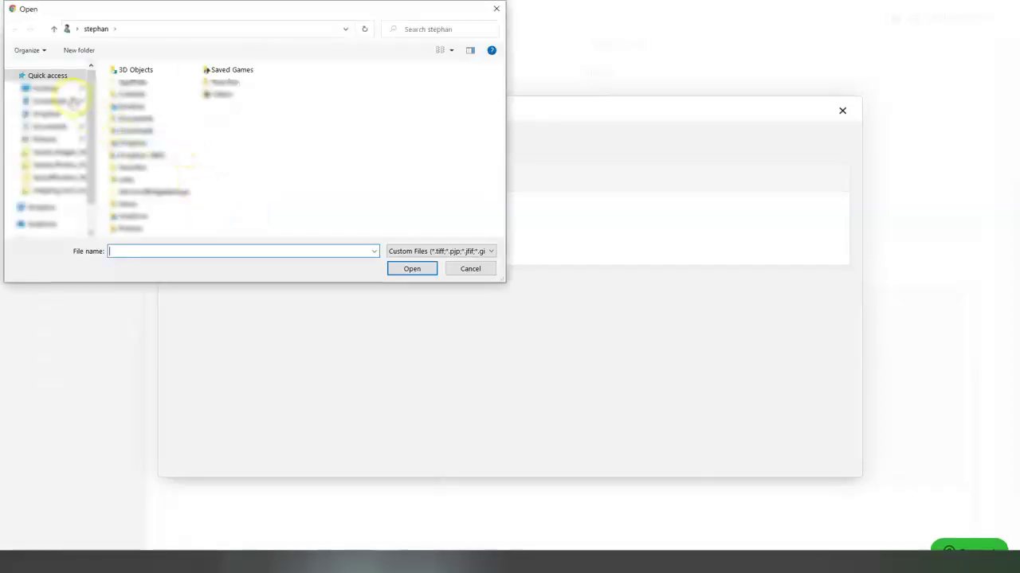
click(52, 153)
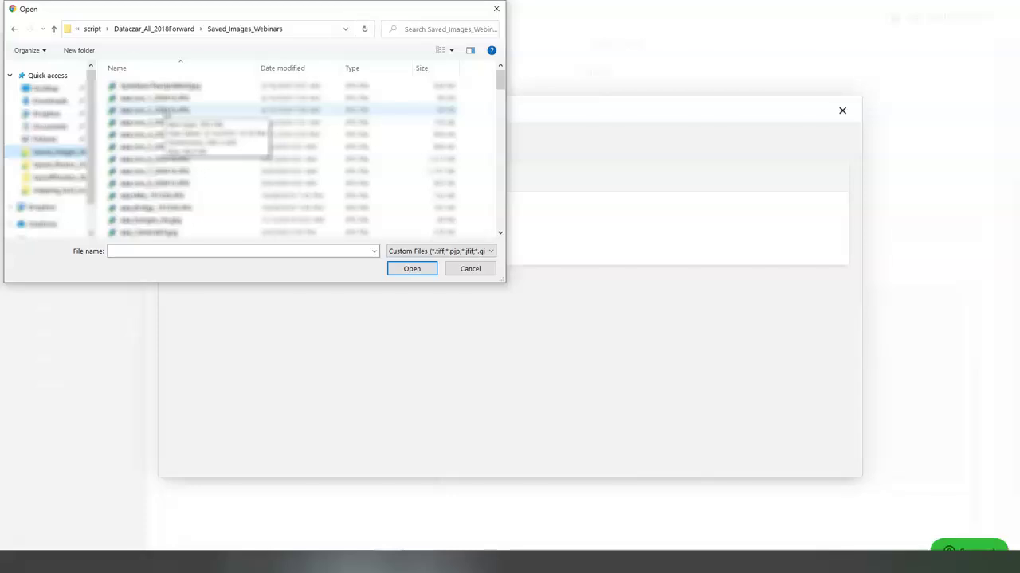
click(163, 111)
double_click(162, 111)
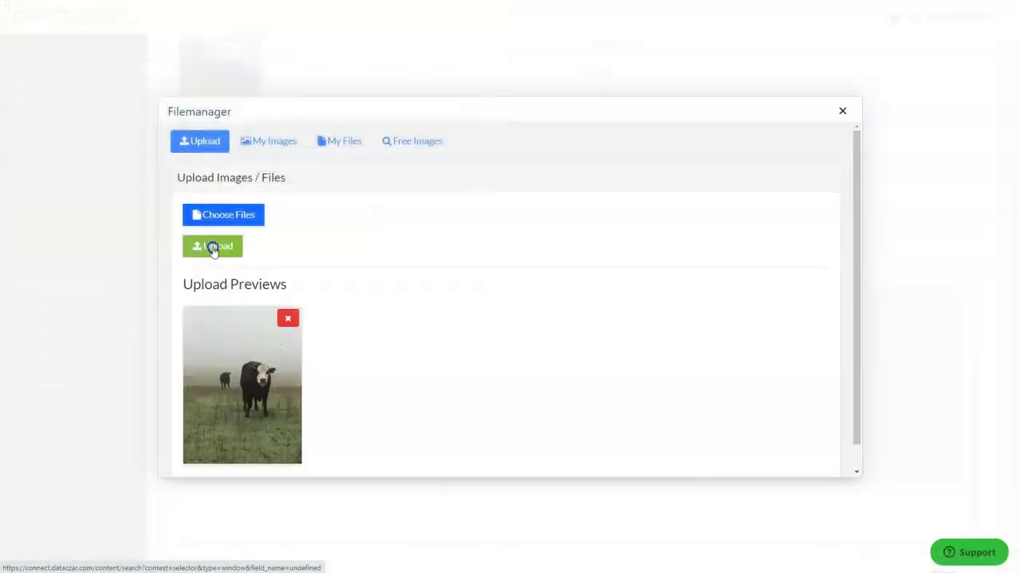
click(212, 247)
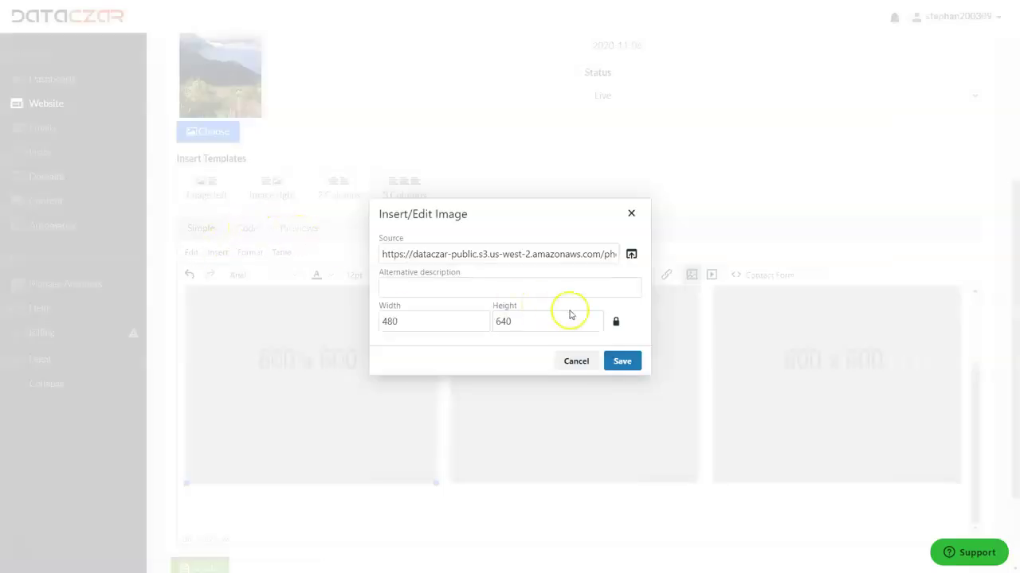
click(625, 363)
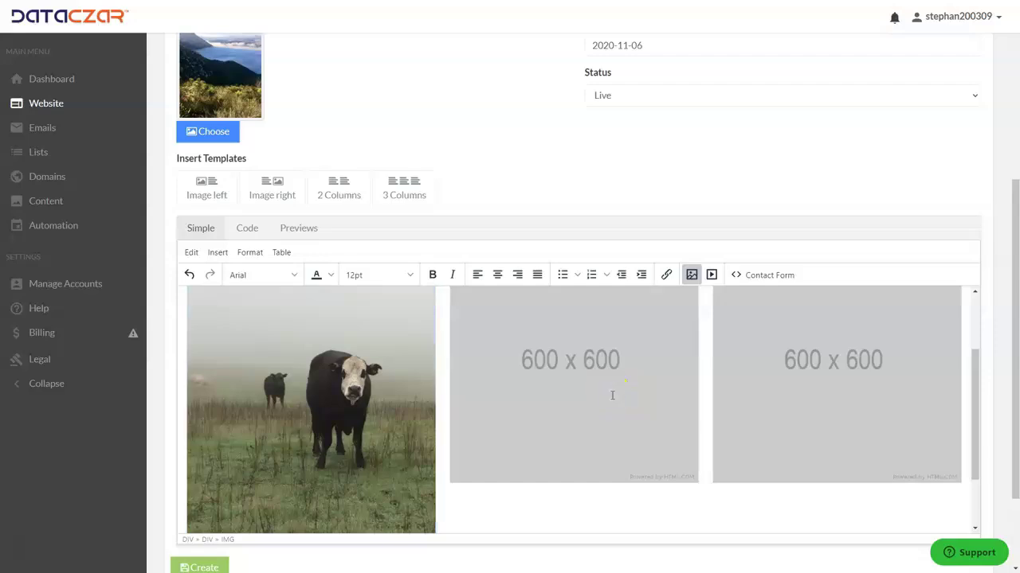
- Replace the middle column's placeholder with the black-and-white cow photo from the previously uploaded images
click(692, 275)
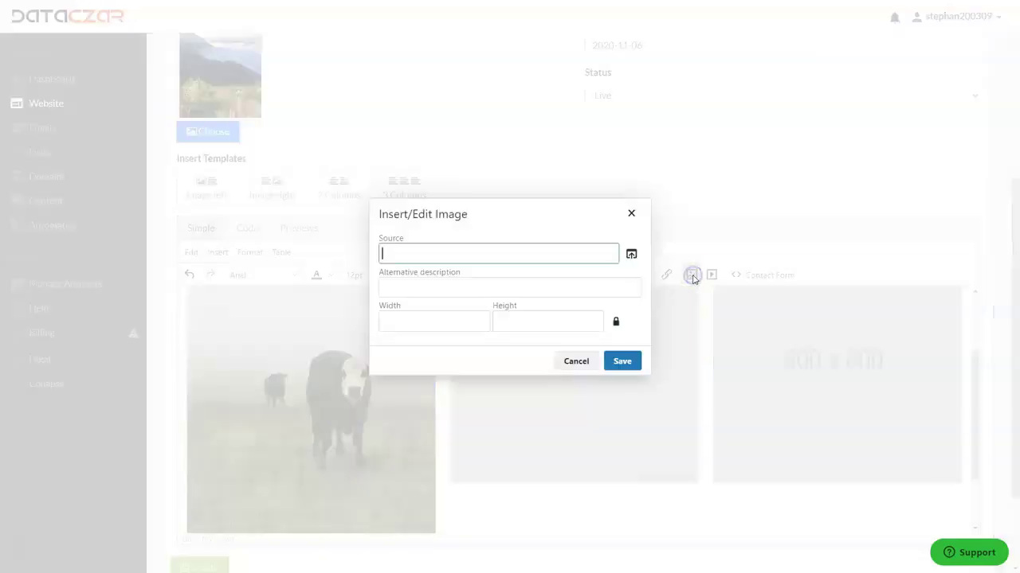
click(630, 253)
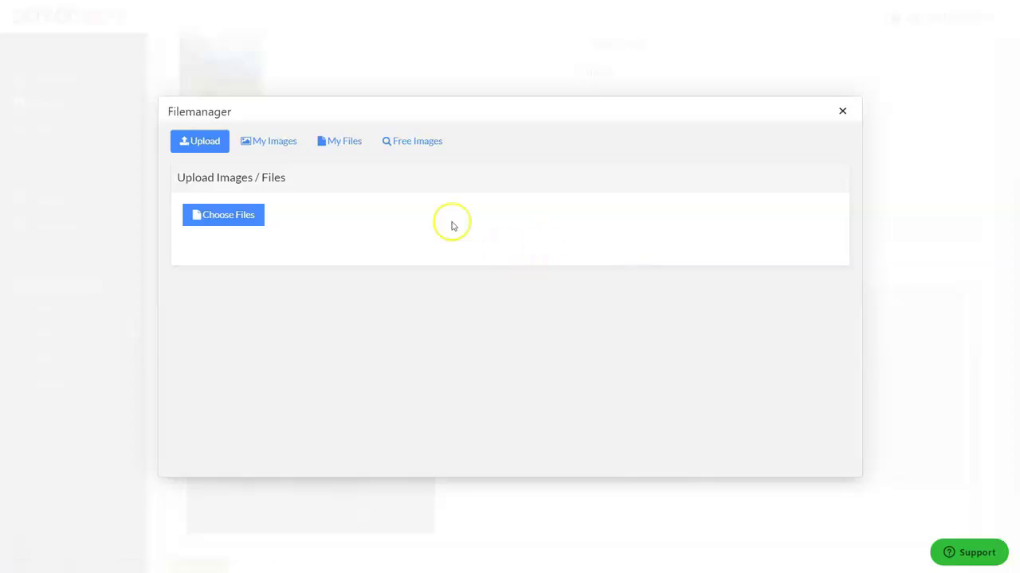
click(271, 145)
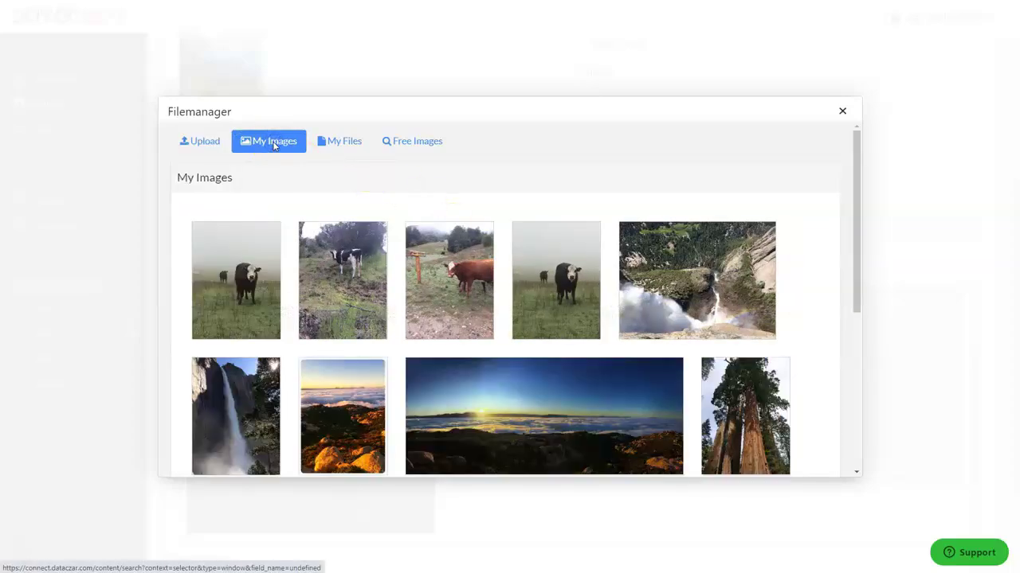
mouse_move(343, 277)
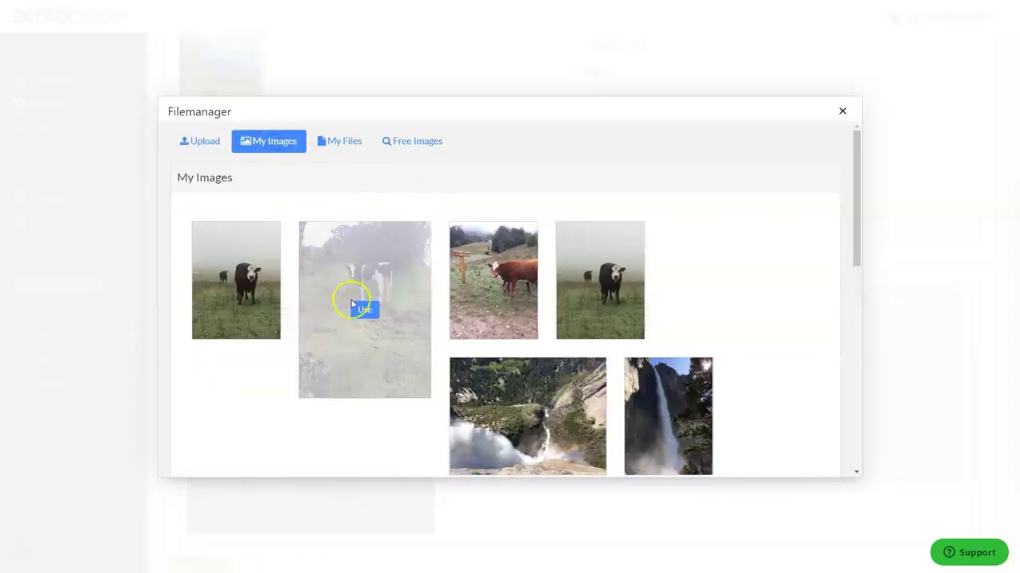
click(365, 310)
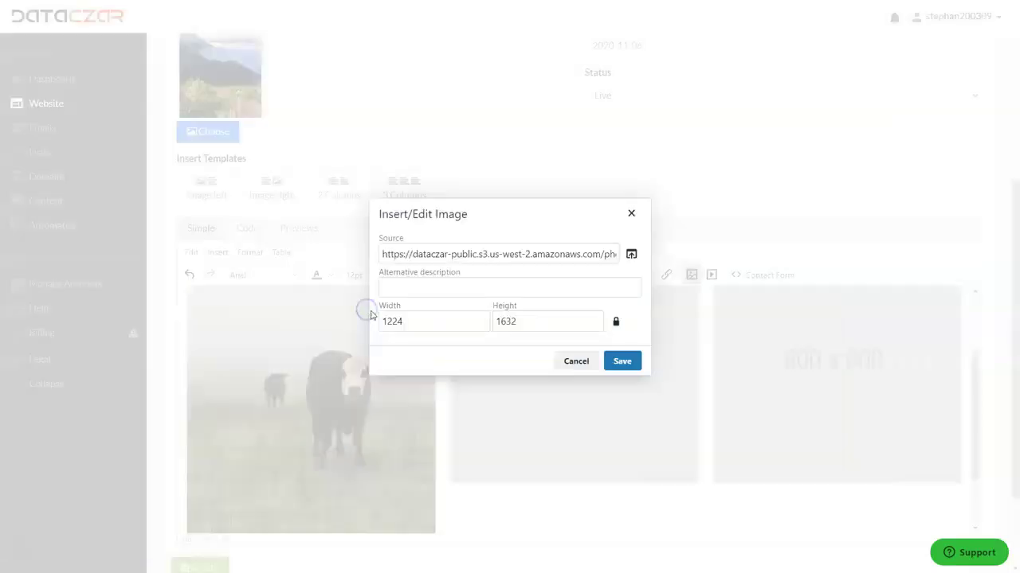
click(637, 362)
- Replace the third column's placeholder with the brown cow photo from the previously uploaded images
click(843, 333)
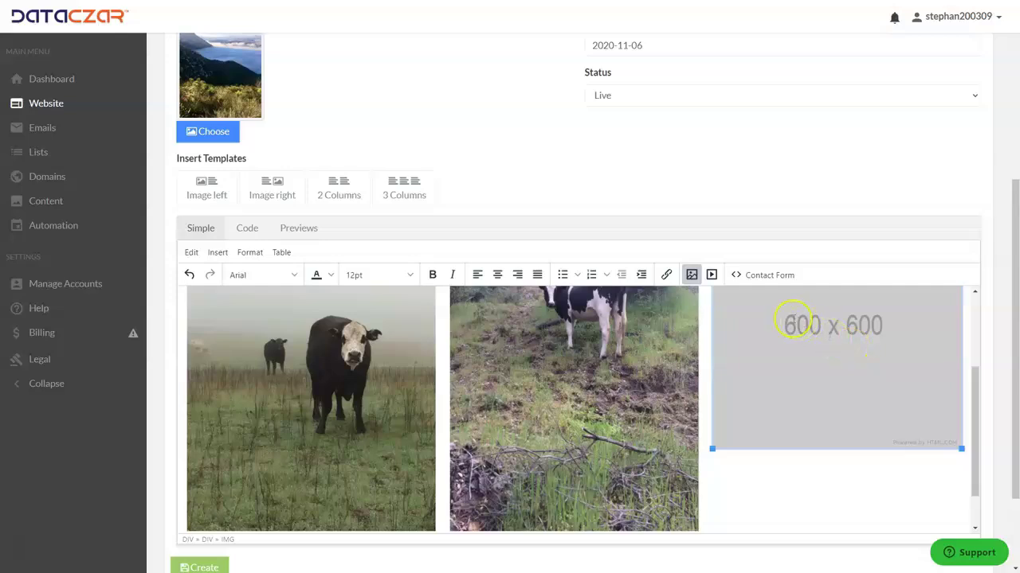
click(691, 275)
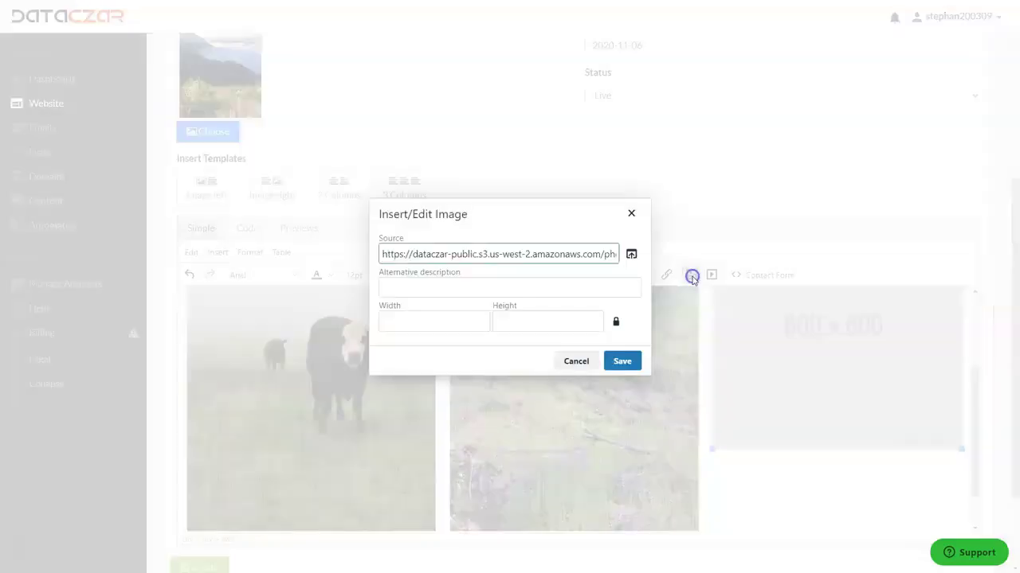
click(631, 254)
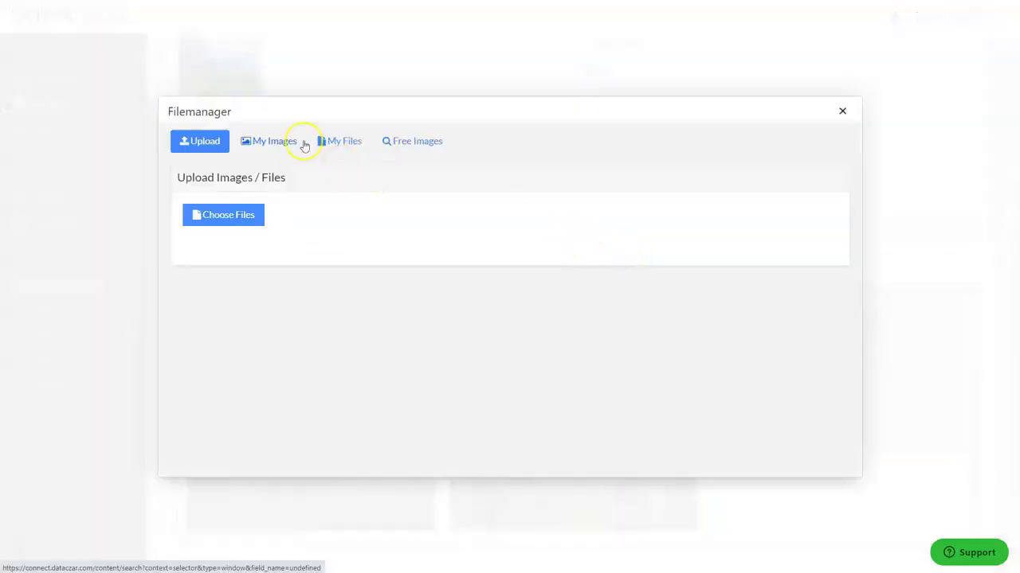
click(278, 142)
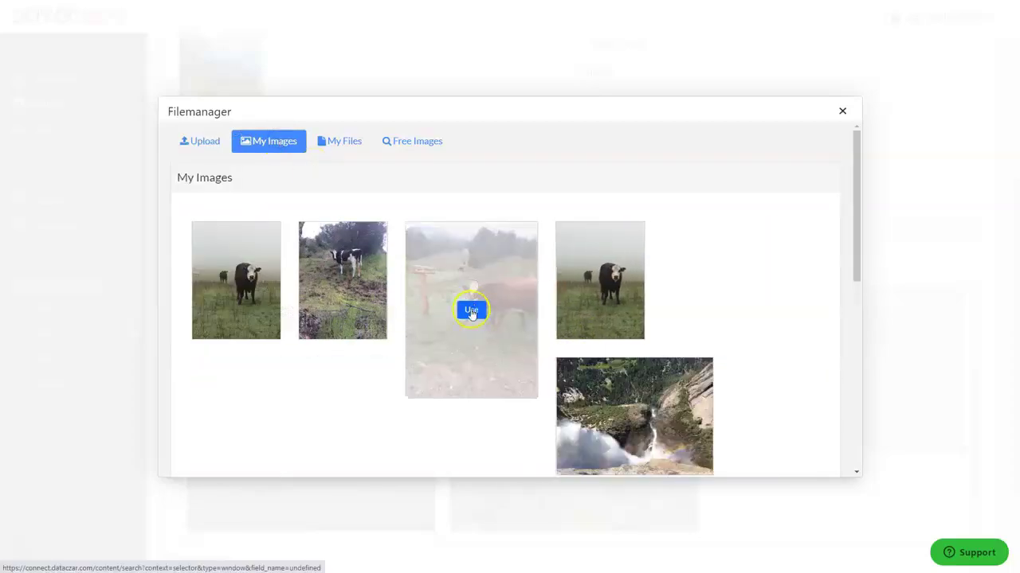
click(471, 307)
click(629, 368)
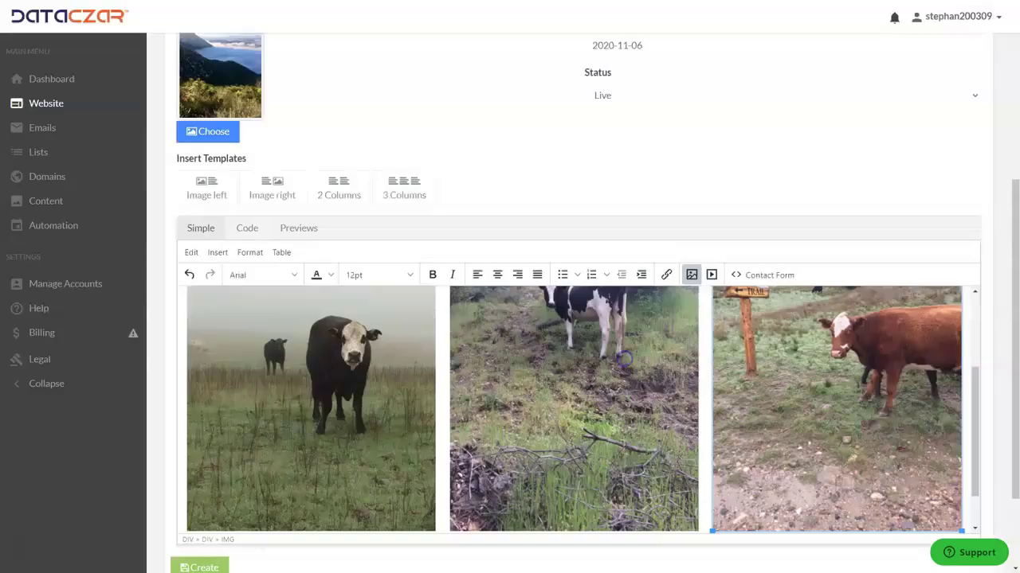
- Create the Photo Gallery page with the three cow photos in place
scroll(558, 351, up, 3)
scroll(505, 332, down, 5)
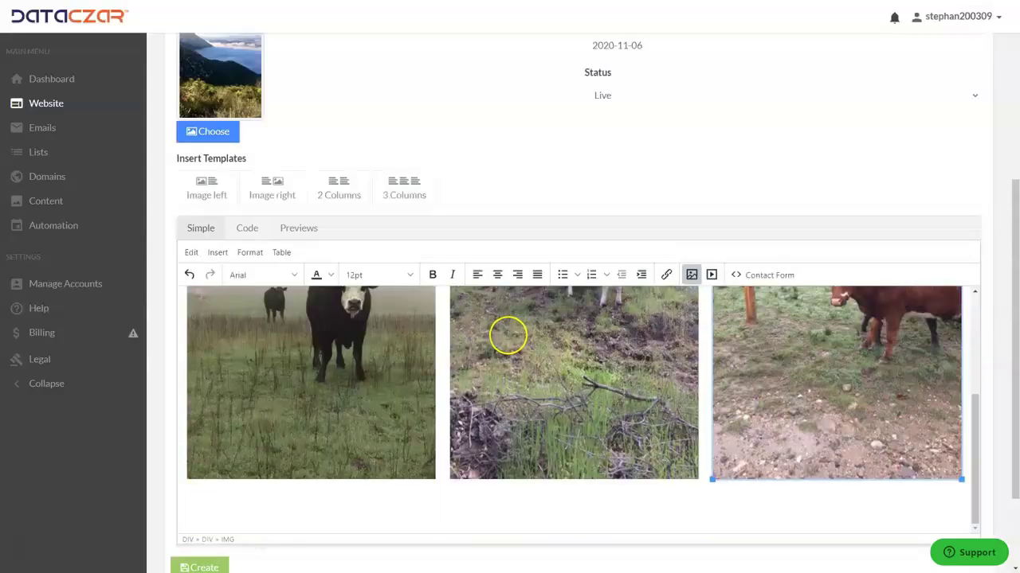
scroll(451, 362, down, 2)
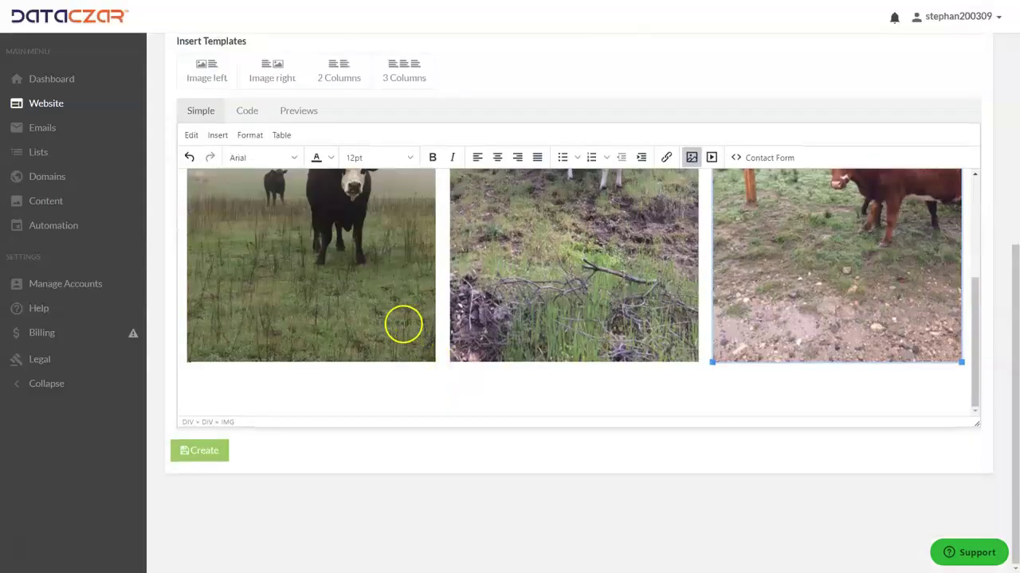
click(222, 451)
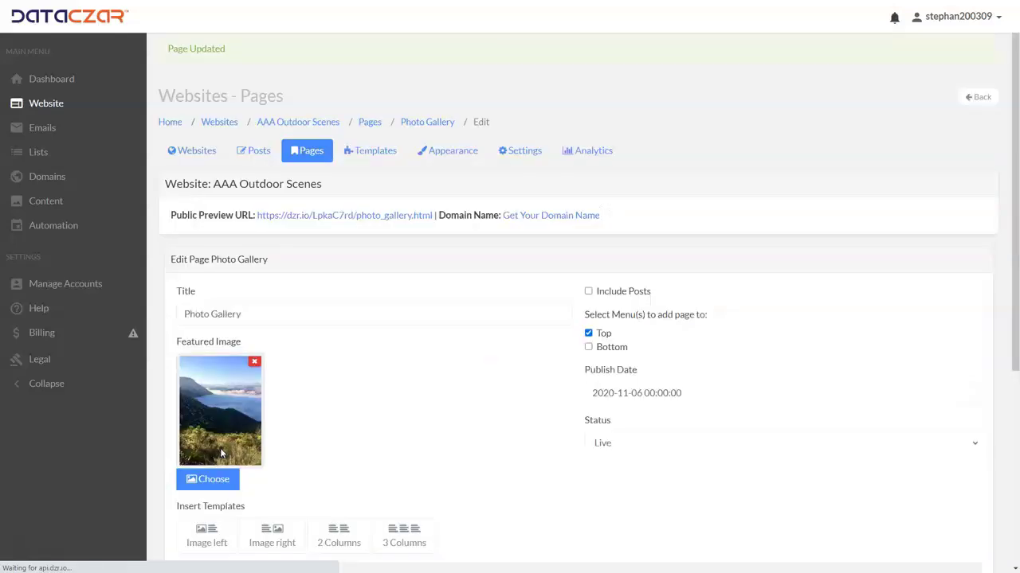
- Return to the website's page list and open the Contact page for editing
click(310, 152)
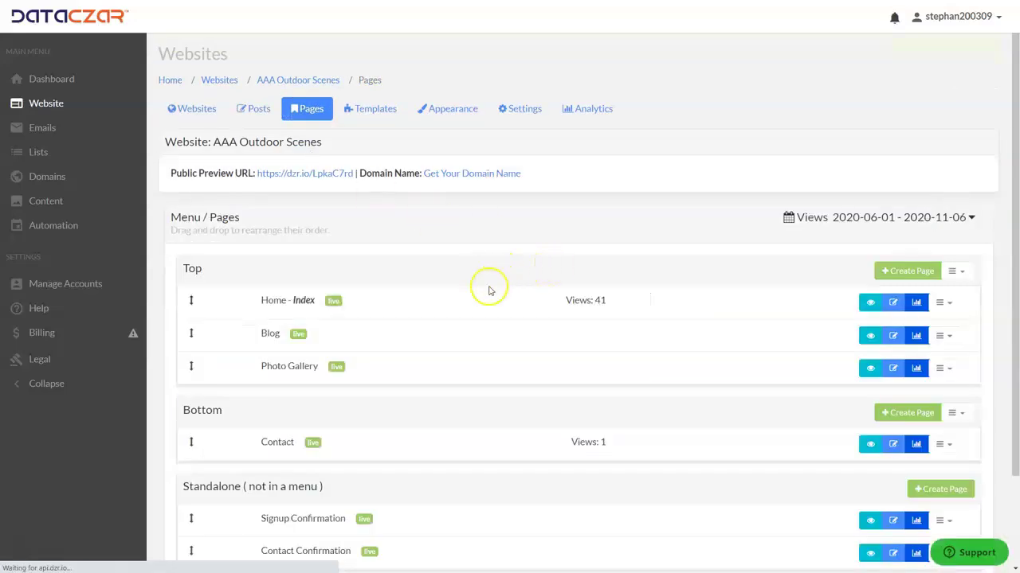
scroll(418, 338, down, 2)
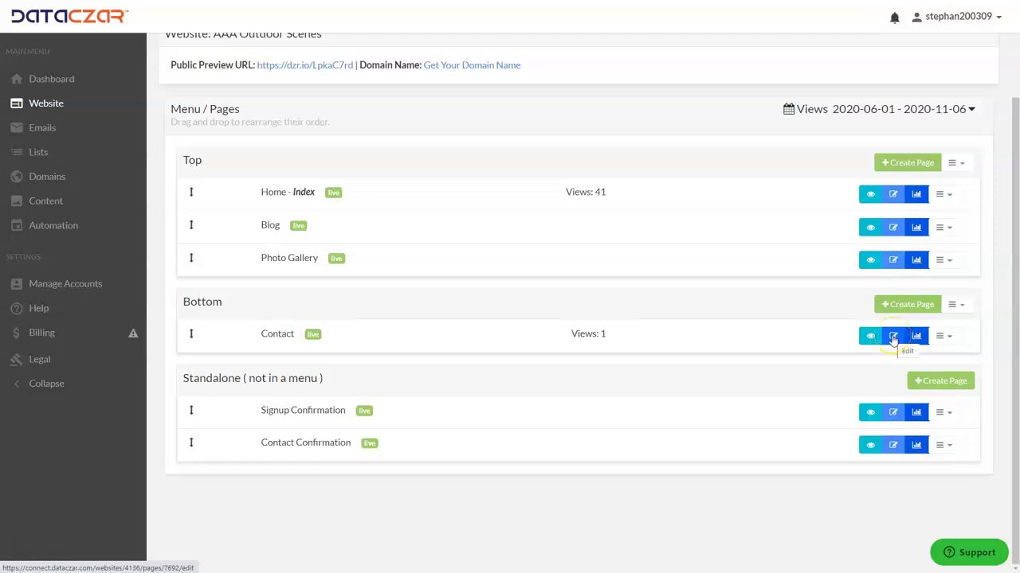
click(893, 339)
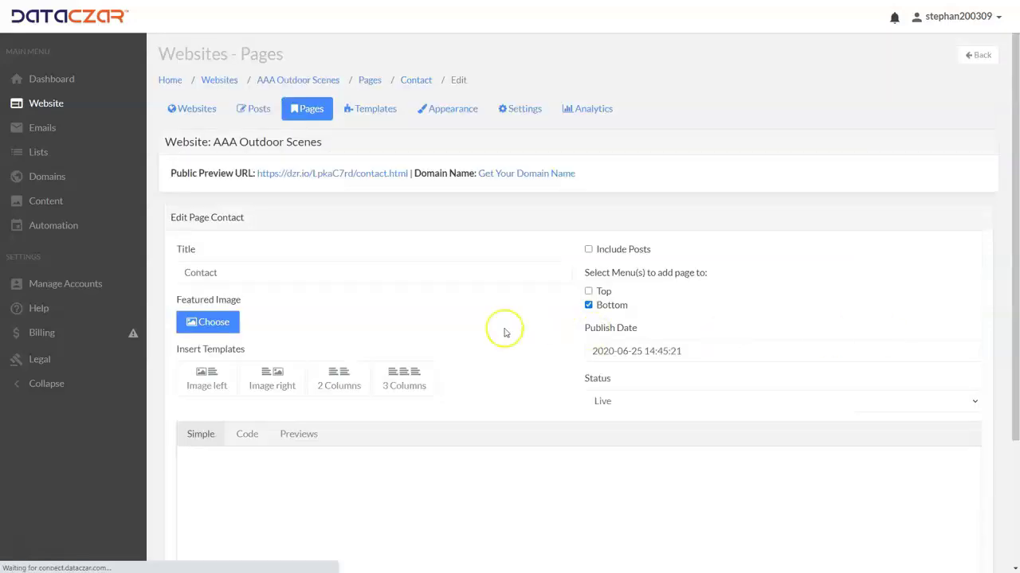
scroll(418, 287, down, 3)
scroll(415, 272, down, 1)
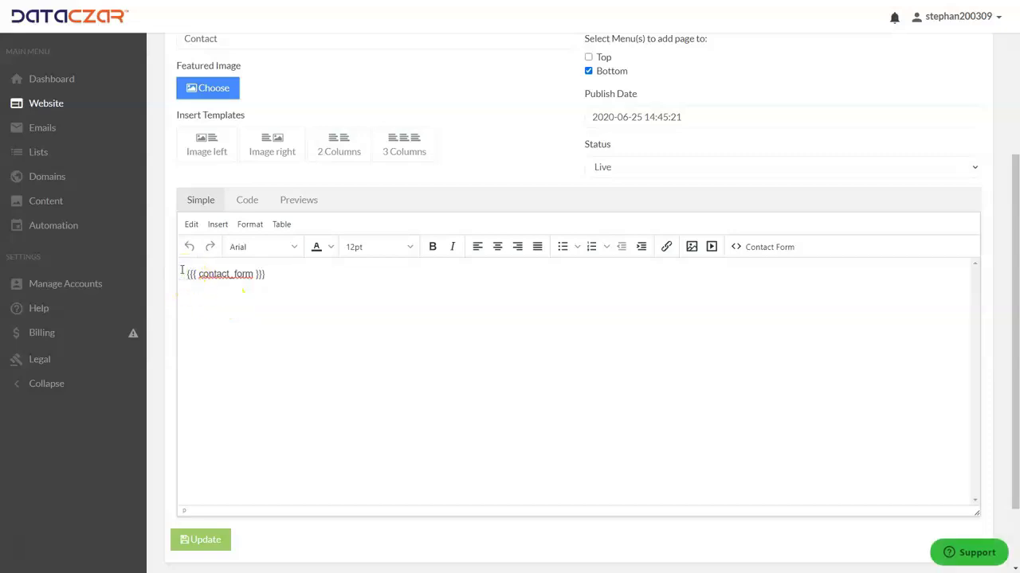
- Paste the "Drop us a line, we'd love to hear from you!" text with contact e-mail and phone number above the contact form, and update the page
click(182, 273)
key(Return)
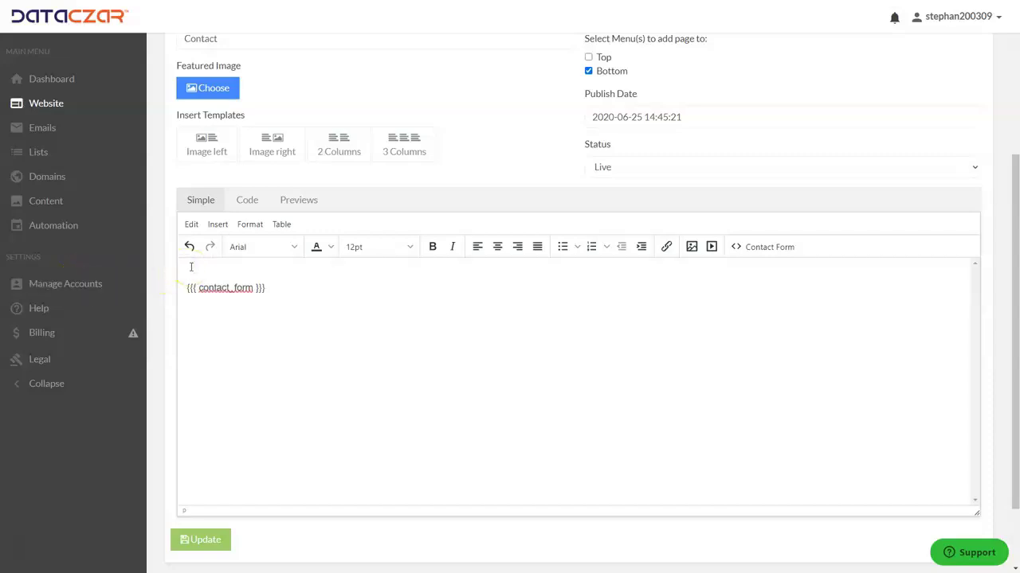
key(ctrl+v)
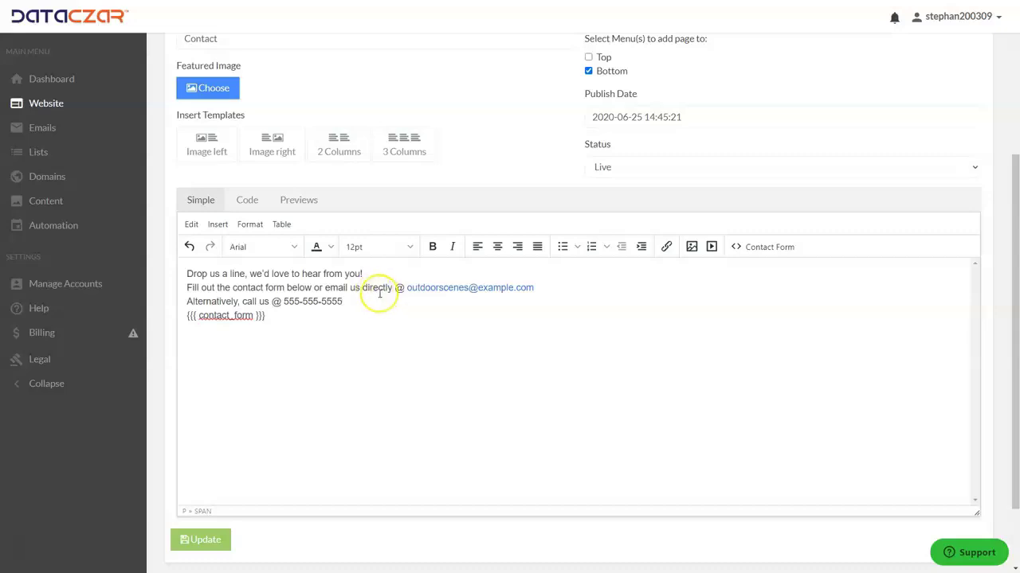
click(534, 285)
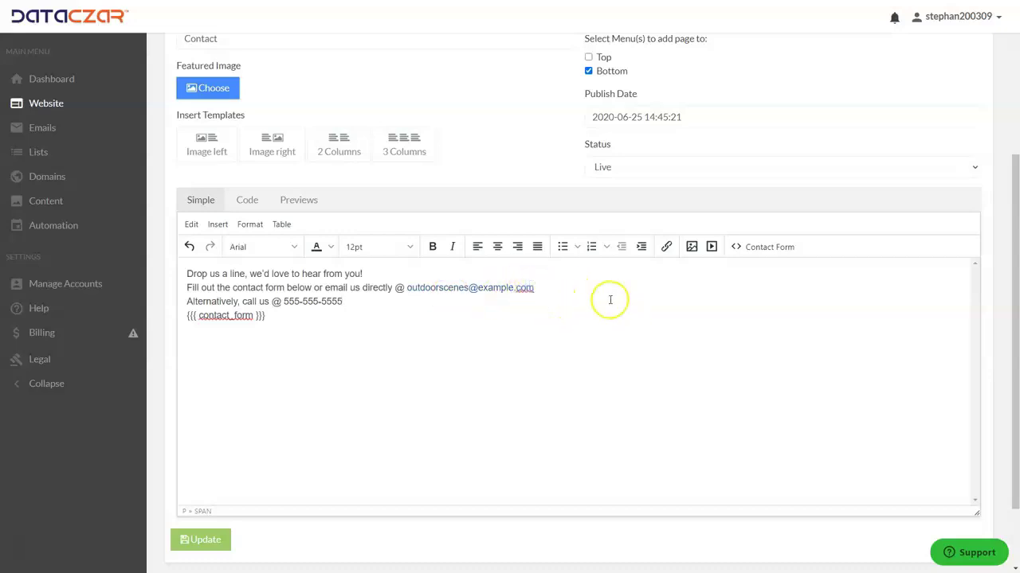
click(426, 325)
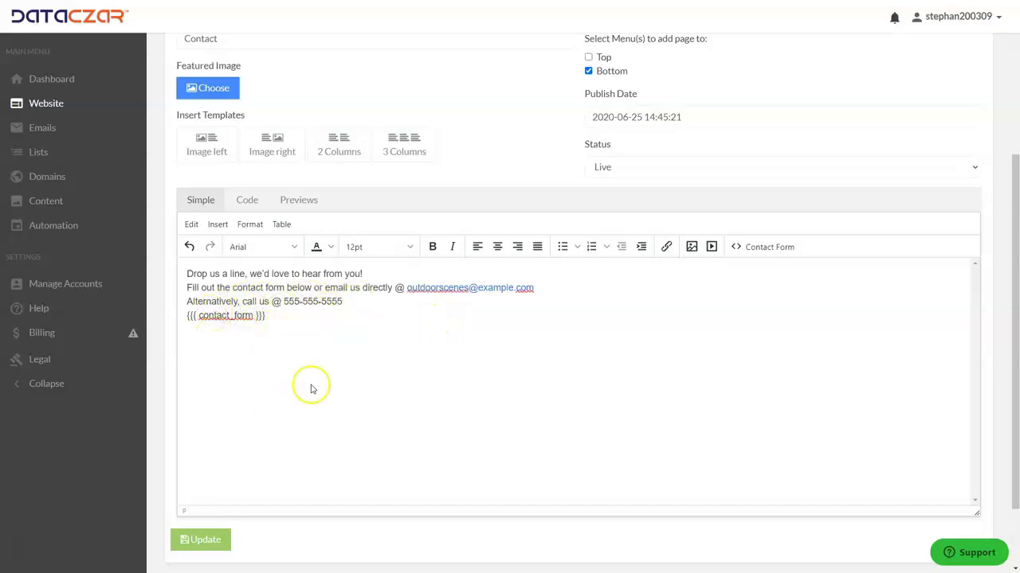
click(200, 545)
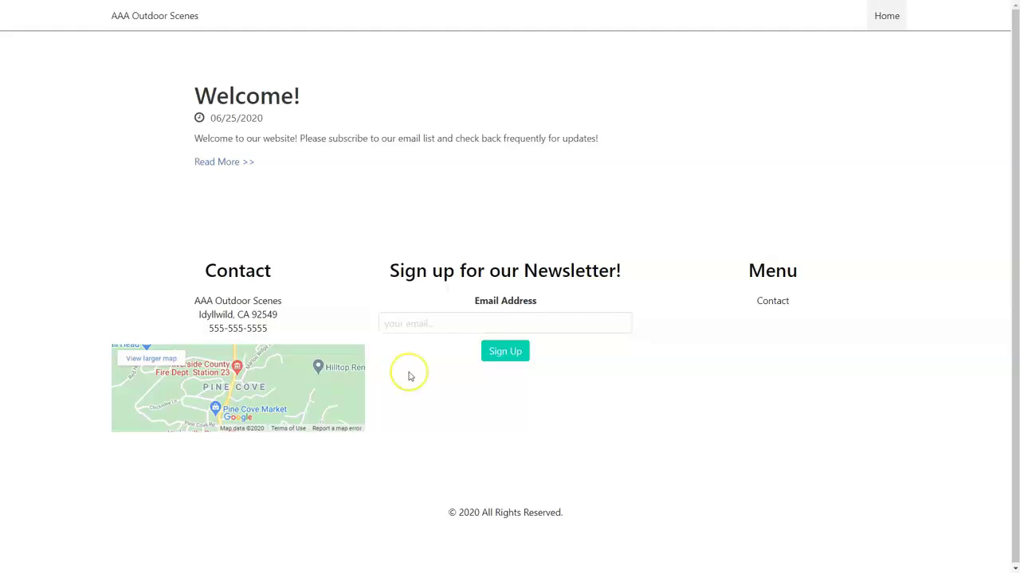
- Refresh the public preview of the website, review the Home page down to its footer, and open the Blog page
key(F5)
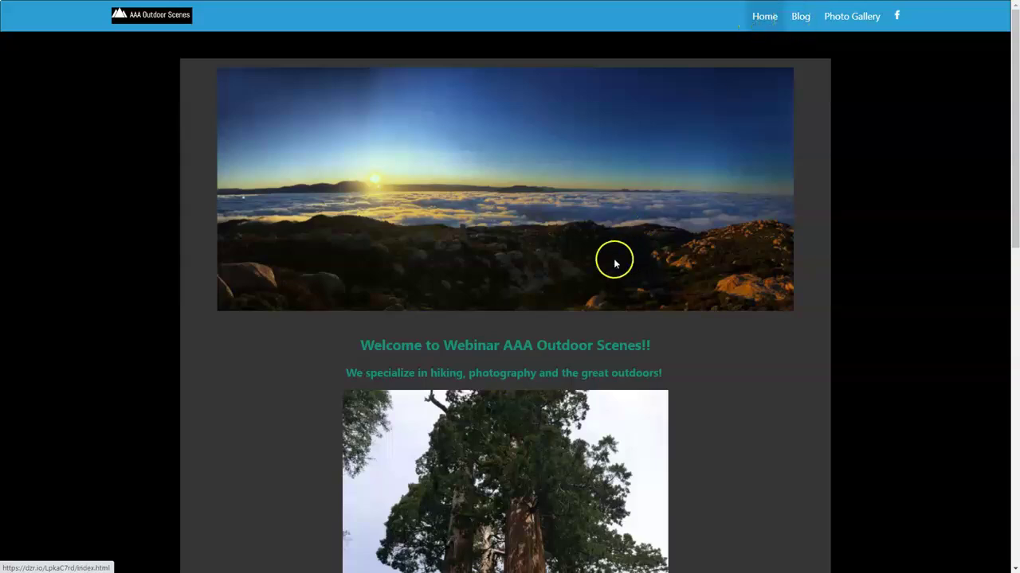
scroll(605, 263, down, 6)
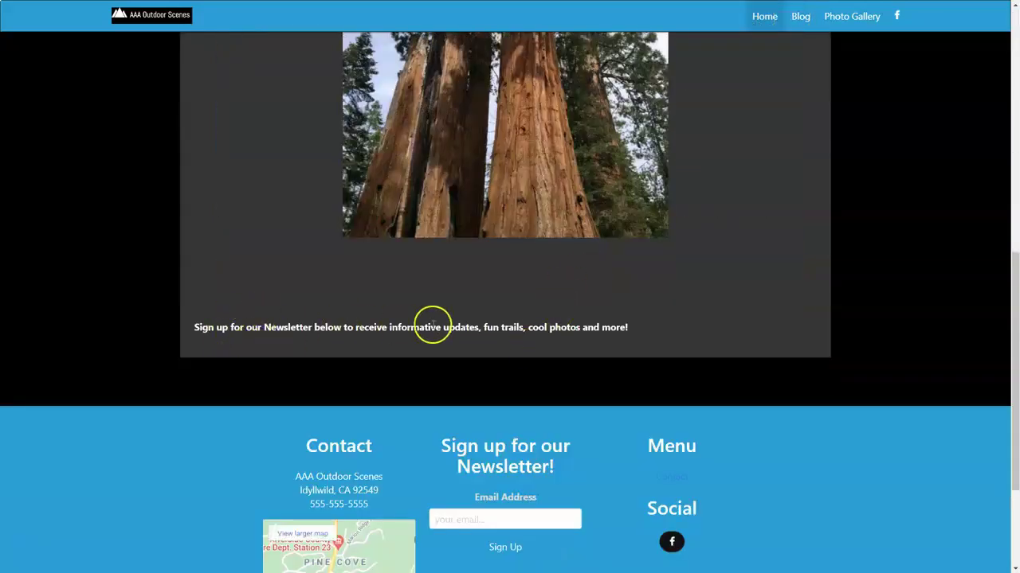
scroll(525, 312, up, 5)
scroll(526, 317, up, 3)
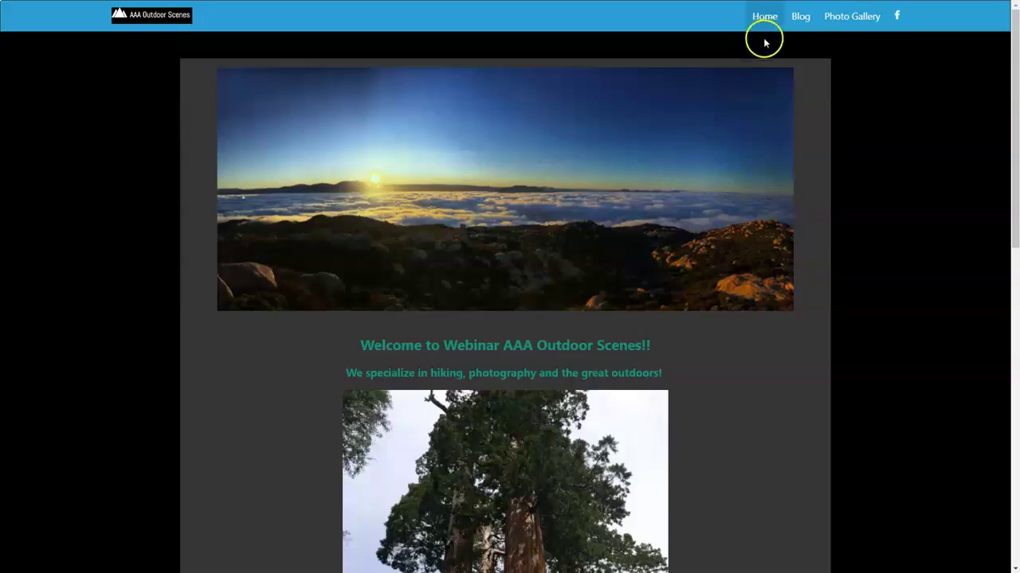
click(801, 18)
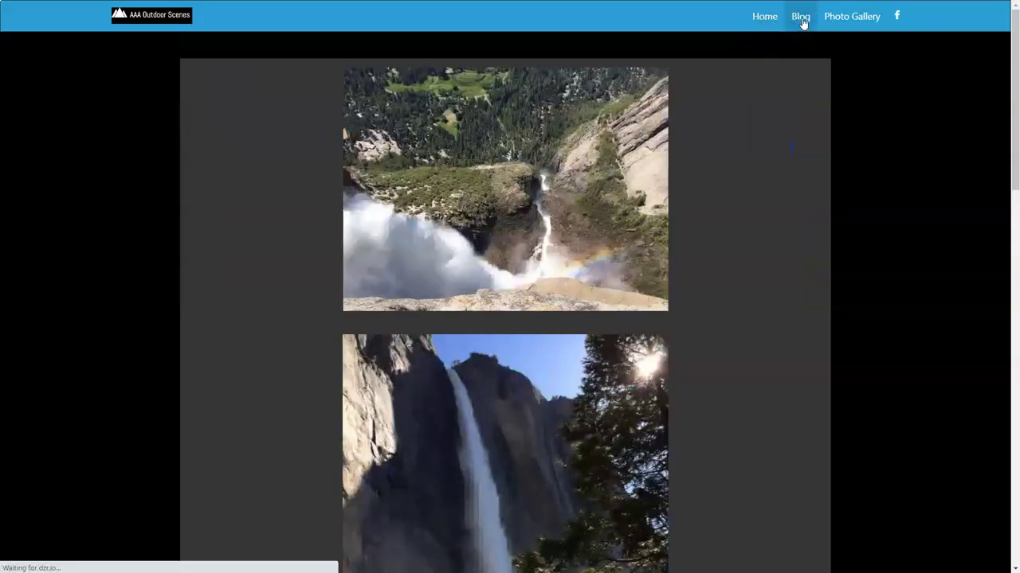
- Review the Blog page down to its posts and read the full El Cajon Mountain post
scroll(530, 199, down, 1)
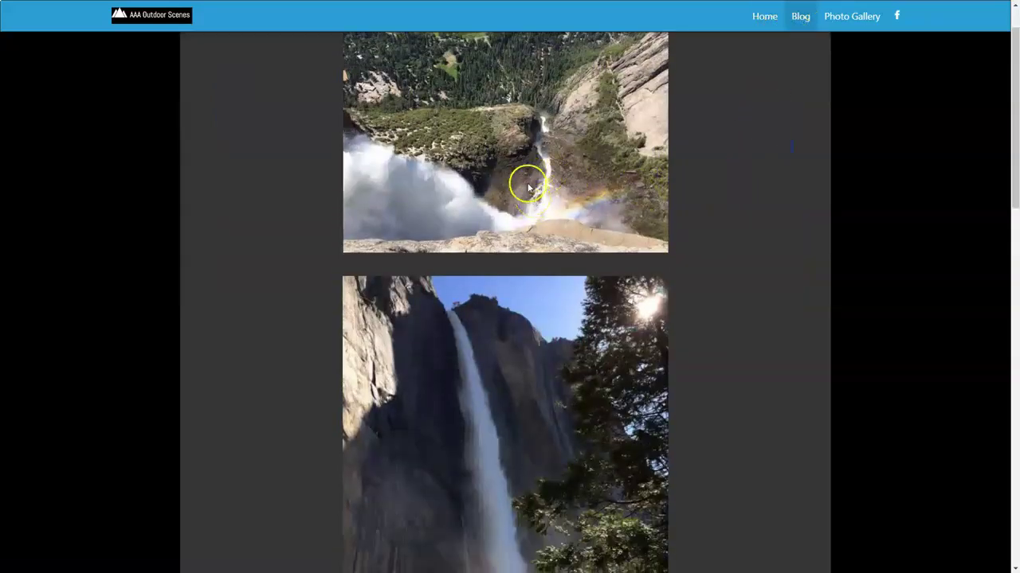
scroll(523, 231, down, 5)
scroll(526, 255, down, 4)
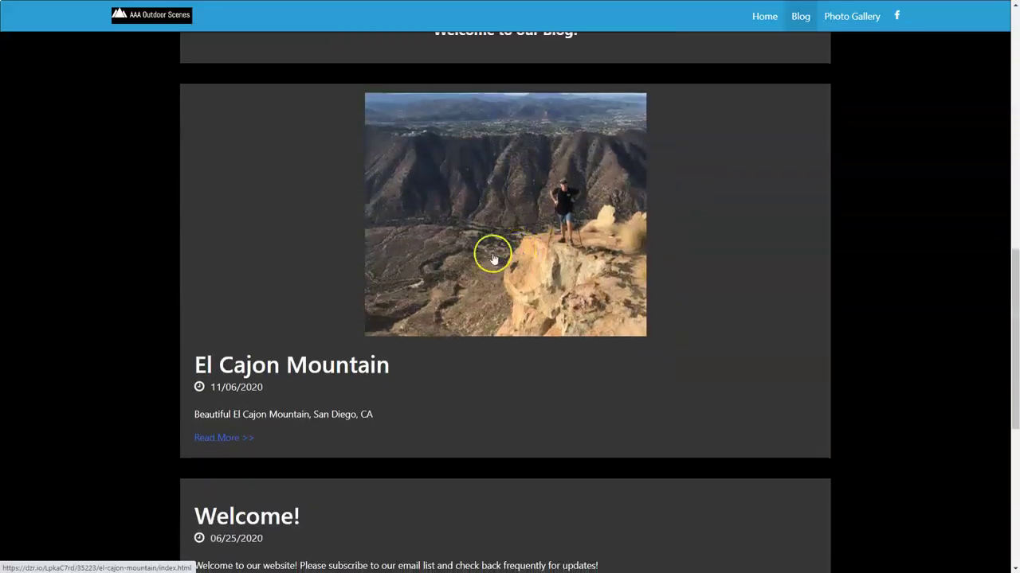
click(212, 438)
scroll(420, 335, down, 6)
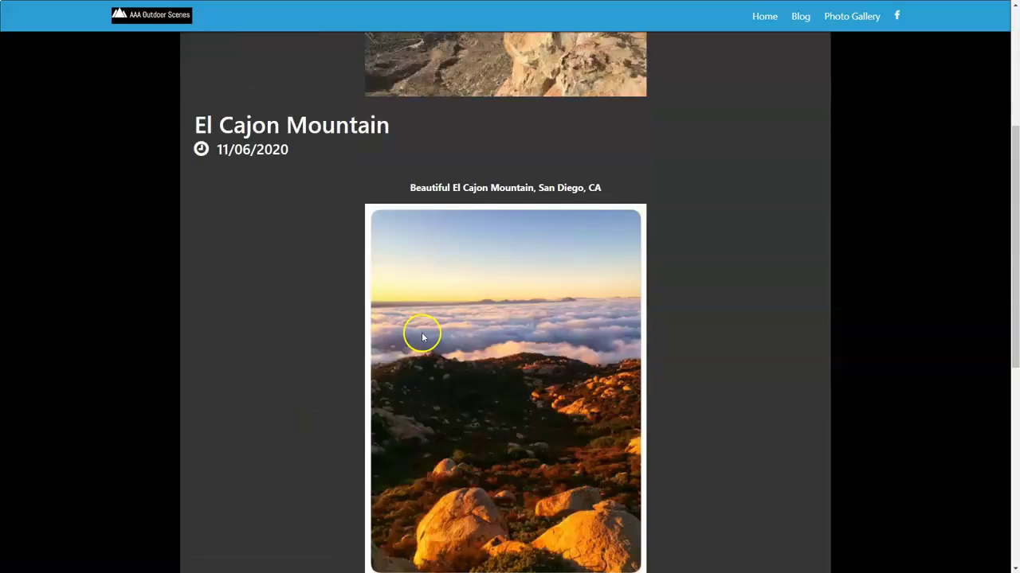
scroll(414, 330, up, 4)
scroll(415, 333, up, 3)
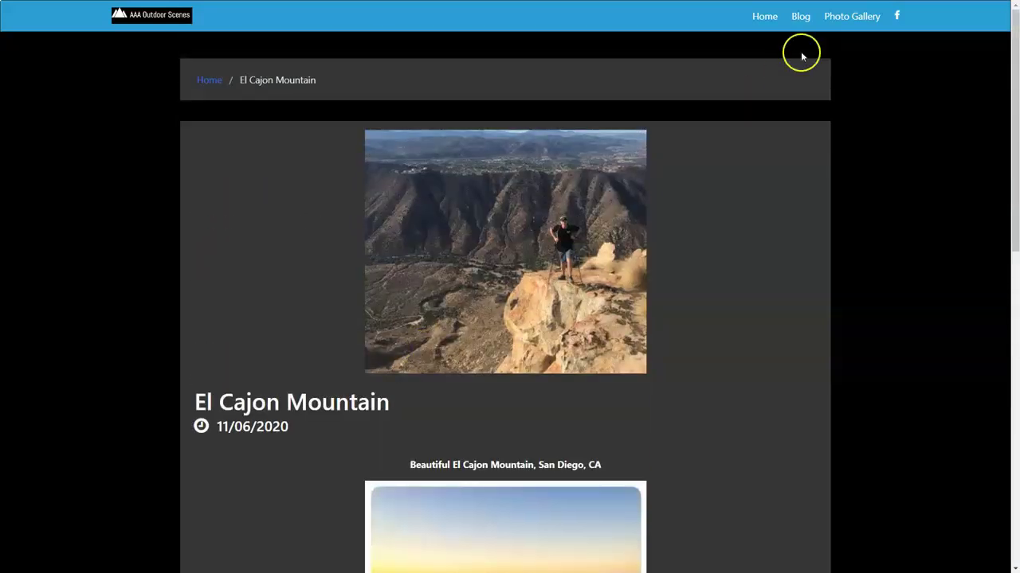
- Return to the Blog page and review its post list down to the Welcome! post
click(800, 19)
scroll(470, 312, down, 7)
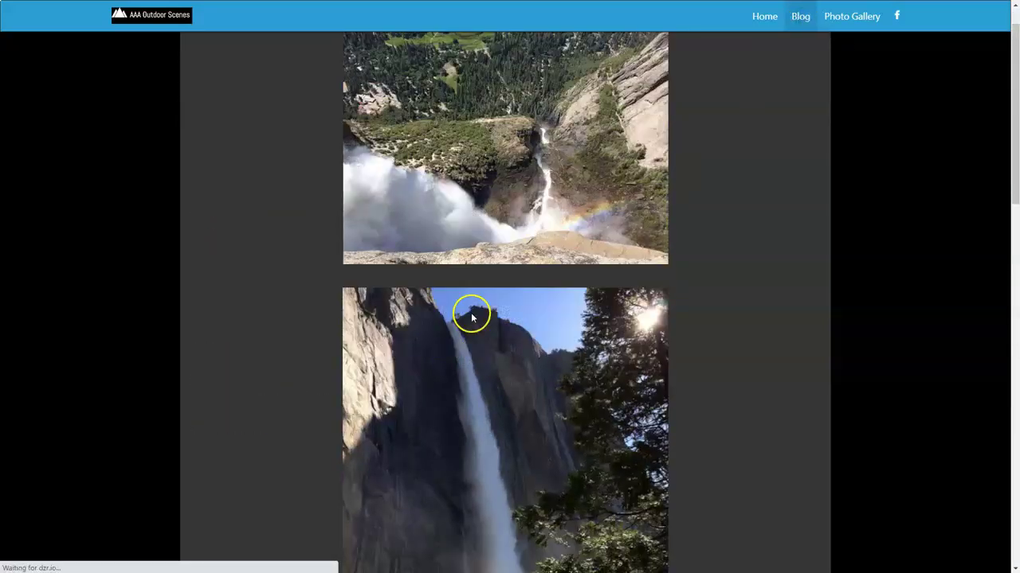
scroll(404, 364, down, 3)
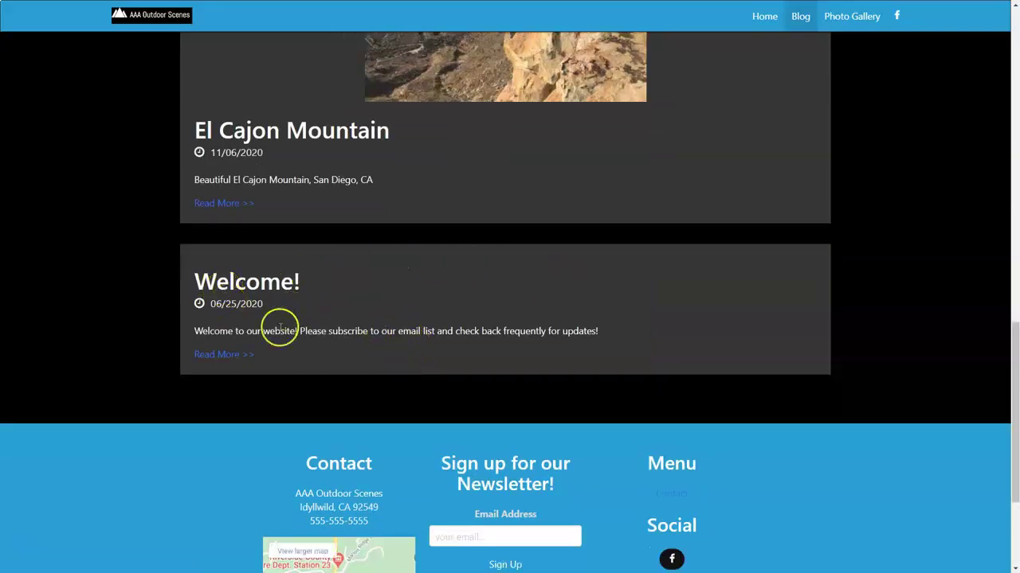
scroll(575, 196, up, 5)
scroll(575, 196, up, 5)
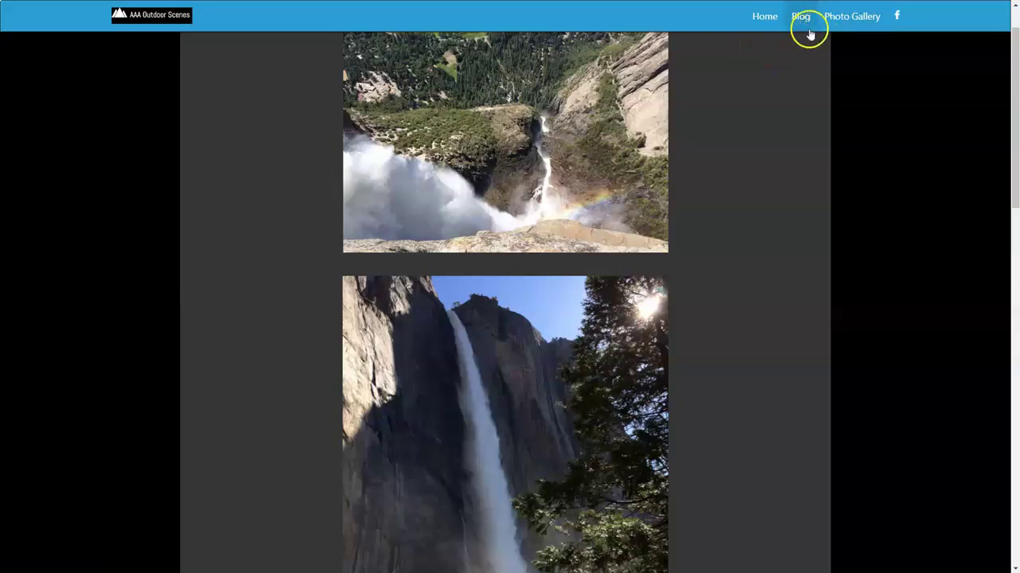
- Review the Photo Gallery page with its three cow photos and close the public preview
click(841, 17)
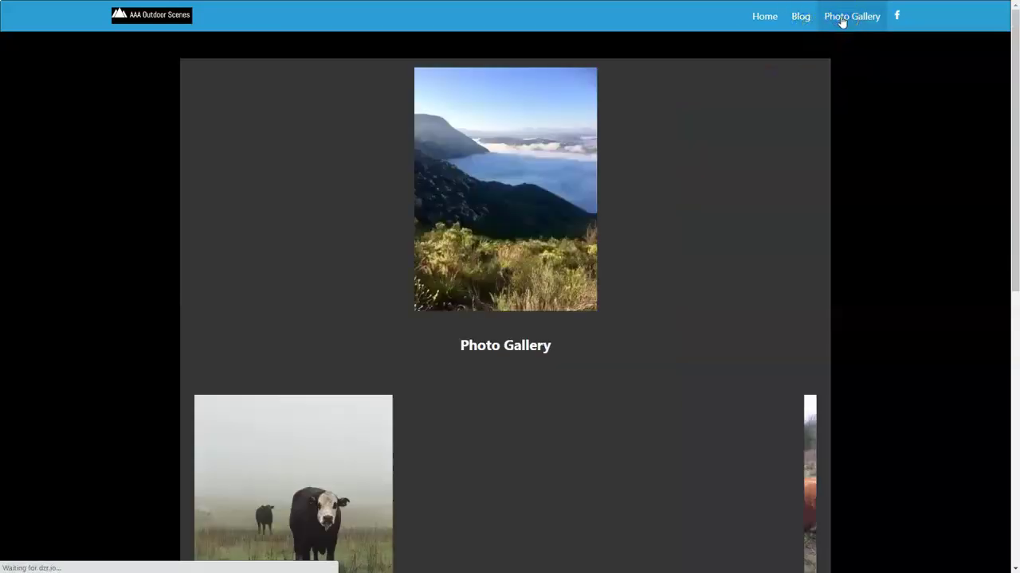
scroll(699, 225, down, 5)
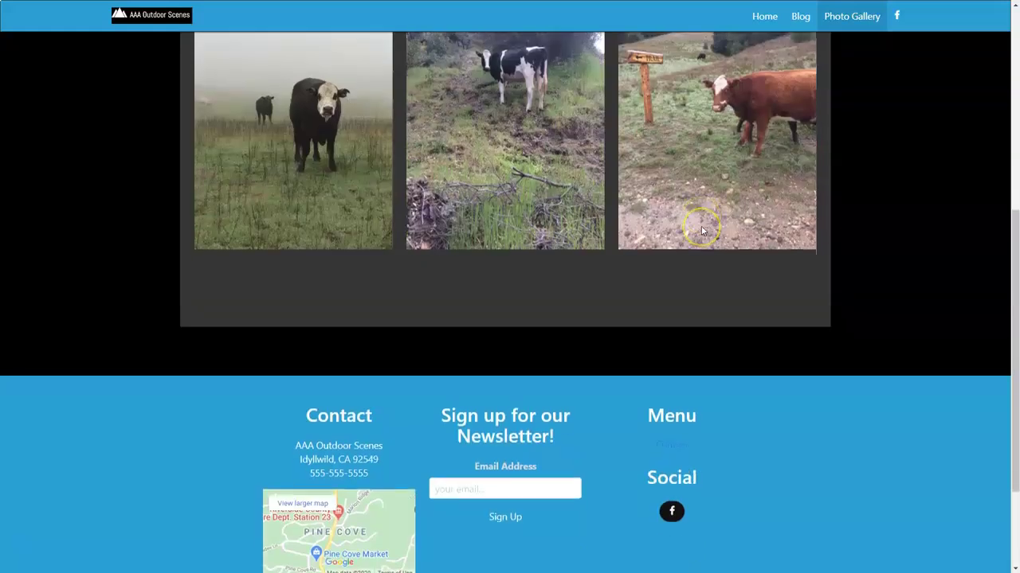
click(702, 231)
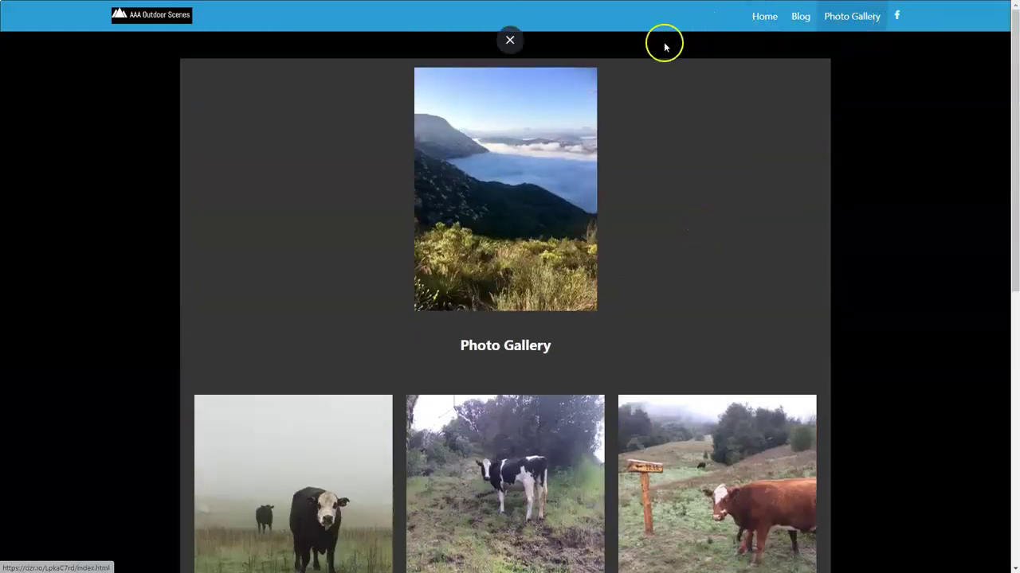
key(ctrl+w)
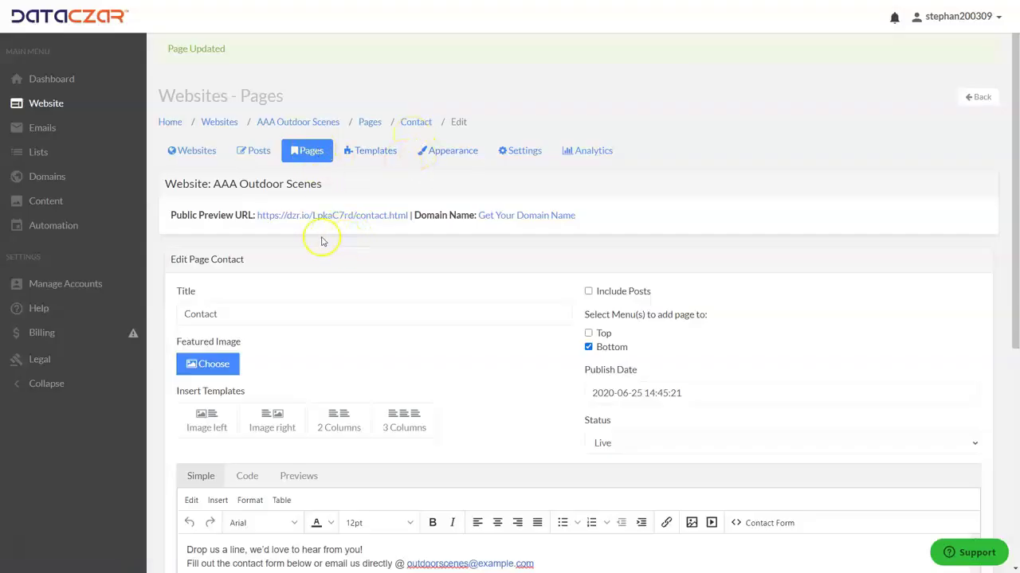
- Browse the featured tutorial videos in the Help section and return to the Dashboard
click(46, 306)
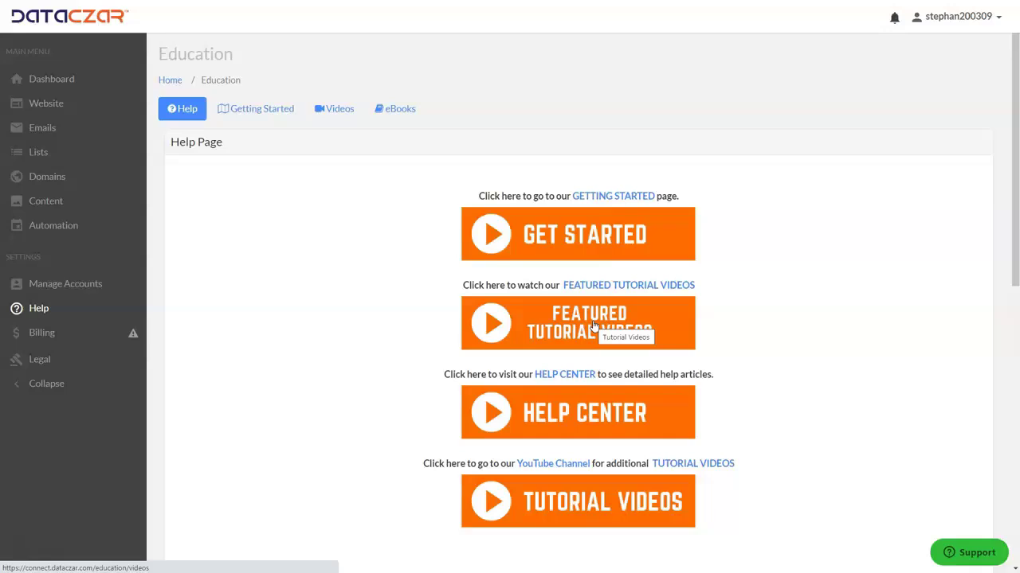
click(564, 335)
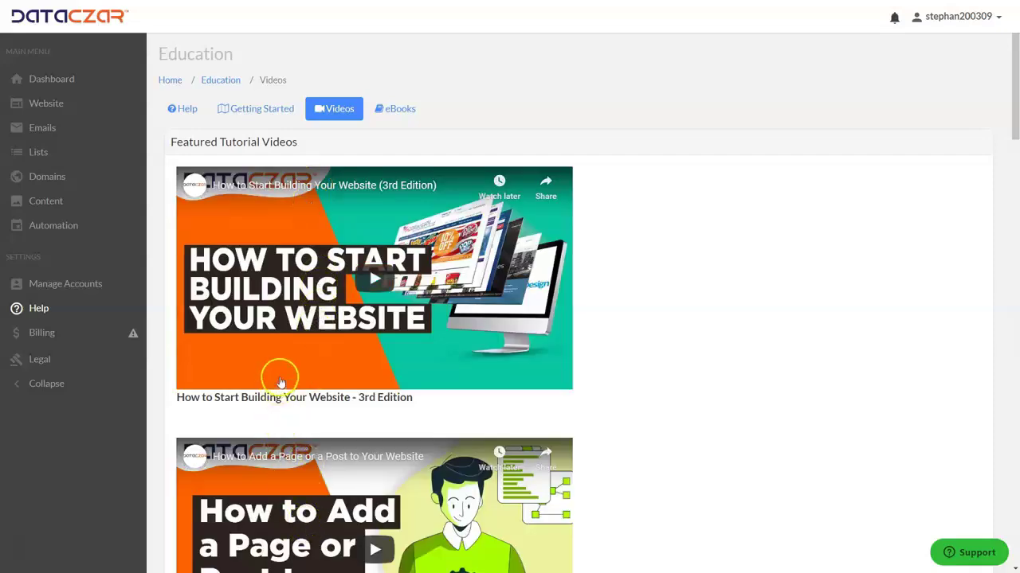
scroll(269, 401, down, 2)
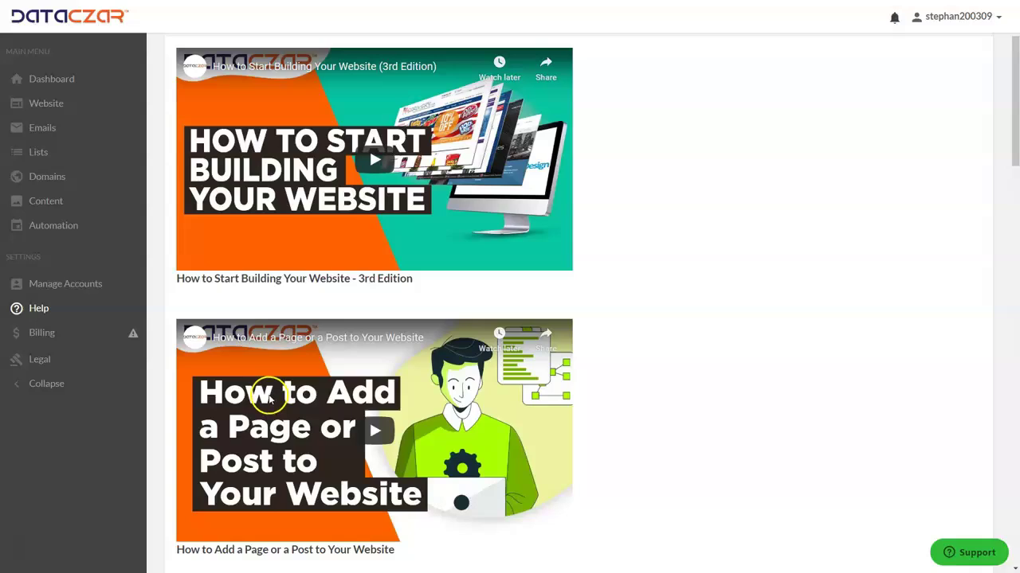
scroll(271, 410, down, 2)
scroll(273, 415, up, 4)
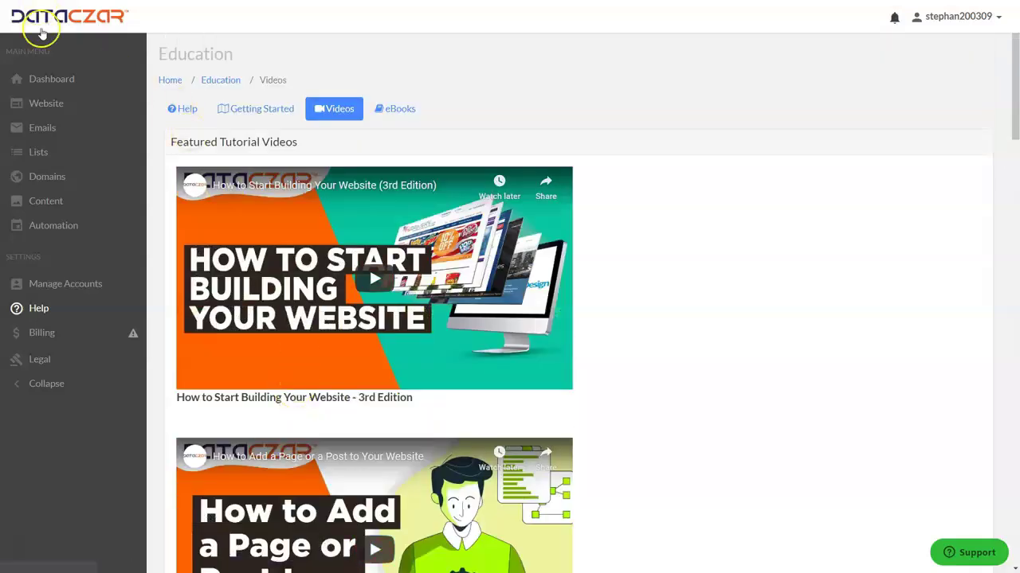
click(46, 82)
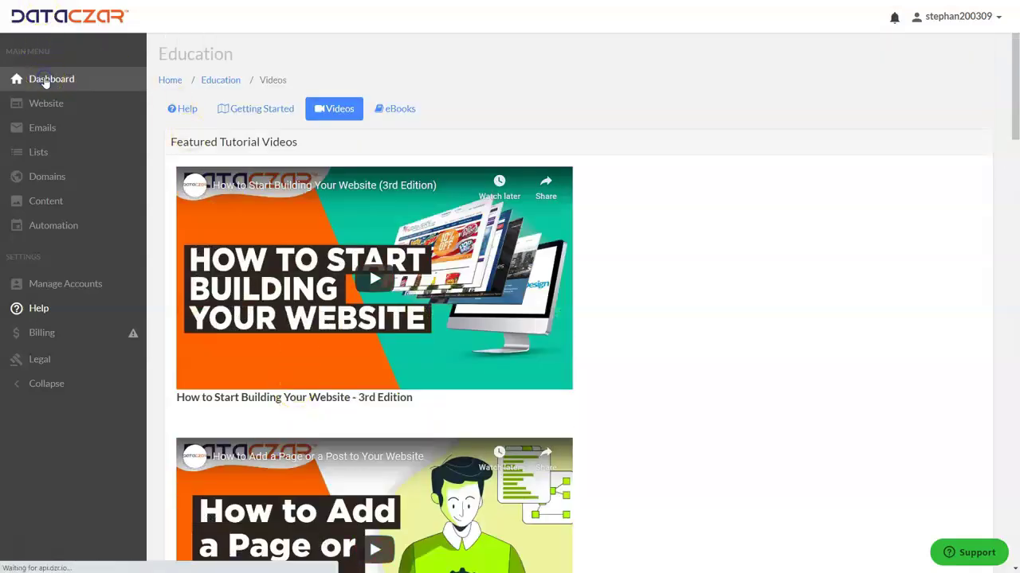